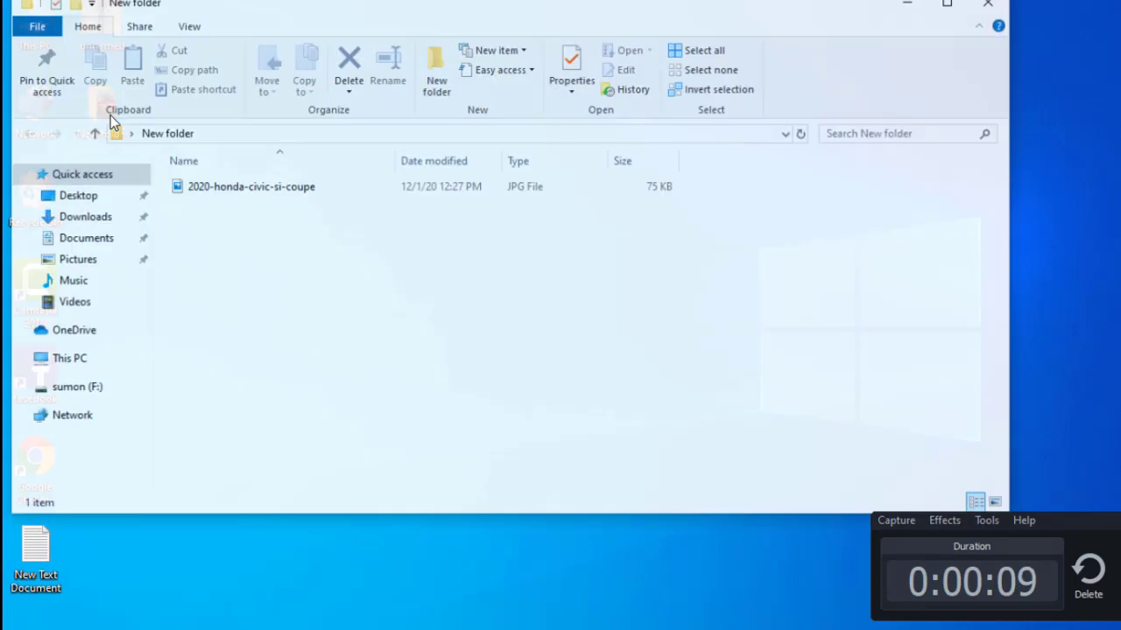
# Show the folder as large icons and drag the 2020-honda-civic-si-coupe JPG into Photoshop.
pyautogui.rightClick(317, 224)
pyautogui.moveTo(360, 238)
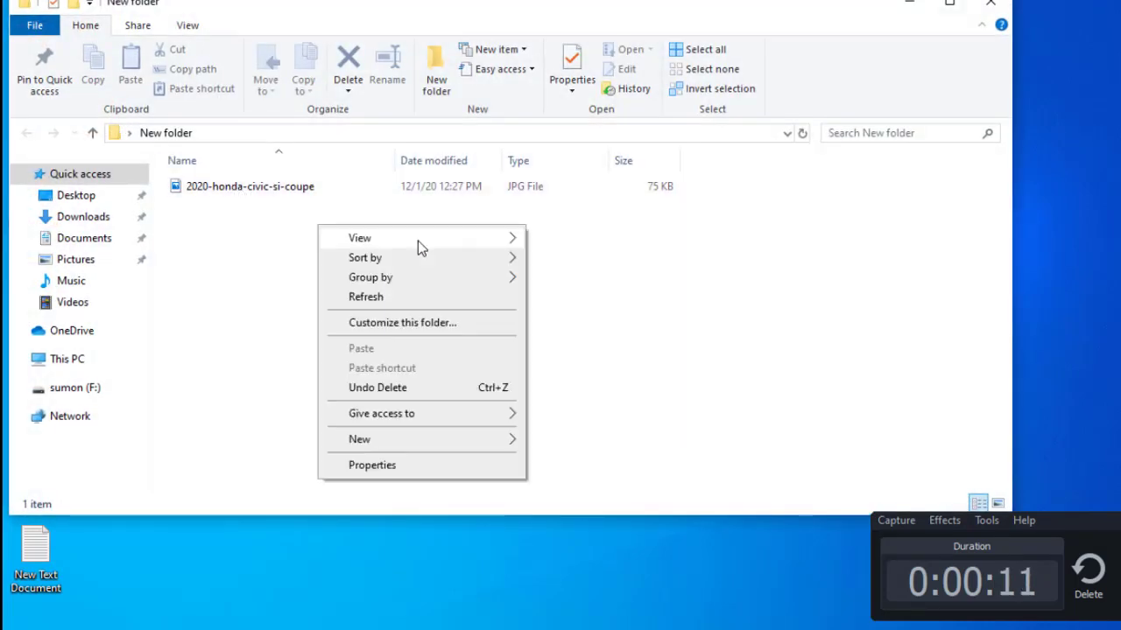
pyautogui.click(560, 258)
pyautogui.moveTo(236, 256); pyautogui.dragTo(755, 613)
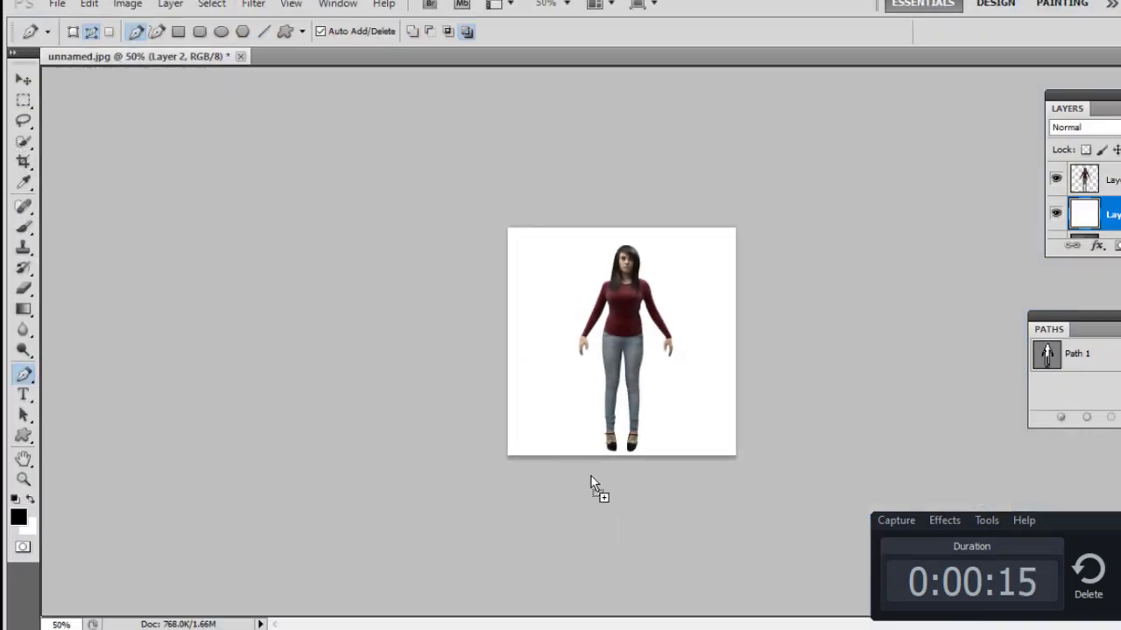
# Zoom in on the car and start the pen outline along the front bumper's underside and corner.
pyautogui.hotkey('ctrl', '1')
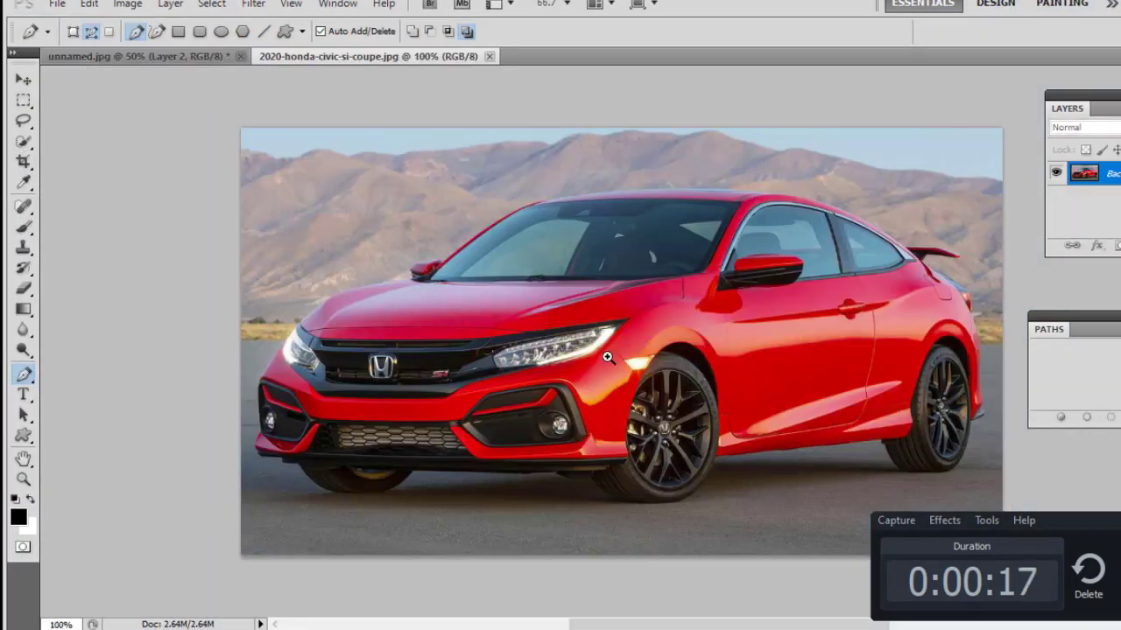
pyautogui.scroll(-1, 505, 455)
pyautogui.scroll(1, 374, 452)
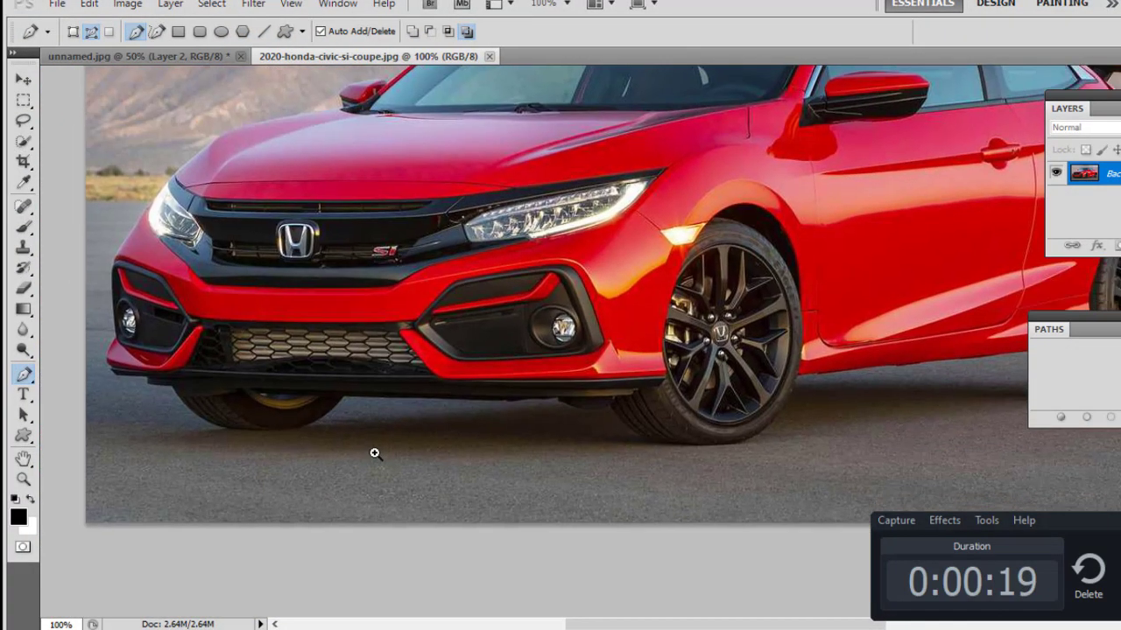
pyautogui.scroll(1, 375, 453)
pyautogui.moveTo(374, 453); pyautogui.dragTo(747, 562)
pyautogui.scroll(-1, 747, 562)
pyautogui.scroll(1, 668, 523)
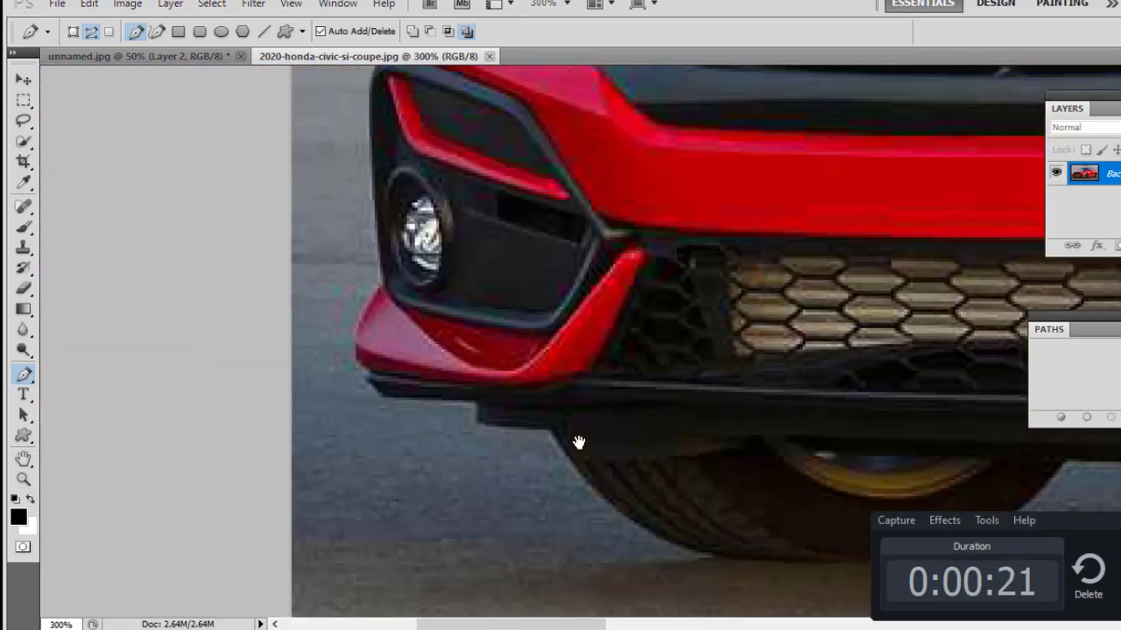
pyautogui.scroll(1, 578, 446)
pyautogui.click(539, 428)
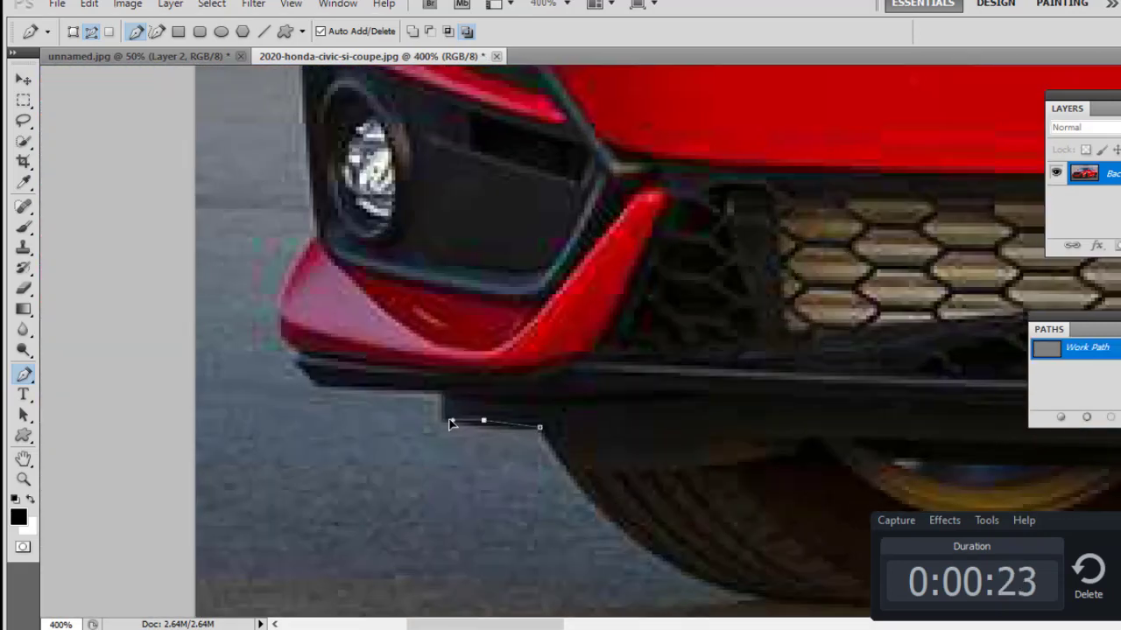
pyautogui.click(444, 385)
pyautogui.moveTo(354, 390)
pyautogui.mouseDown()
pyautogui.moveTo(569, 455)
pyautogui.moveTo(528, 538)
pyautogui.mouseUp()
pyautogui.click(511, 432)
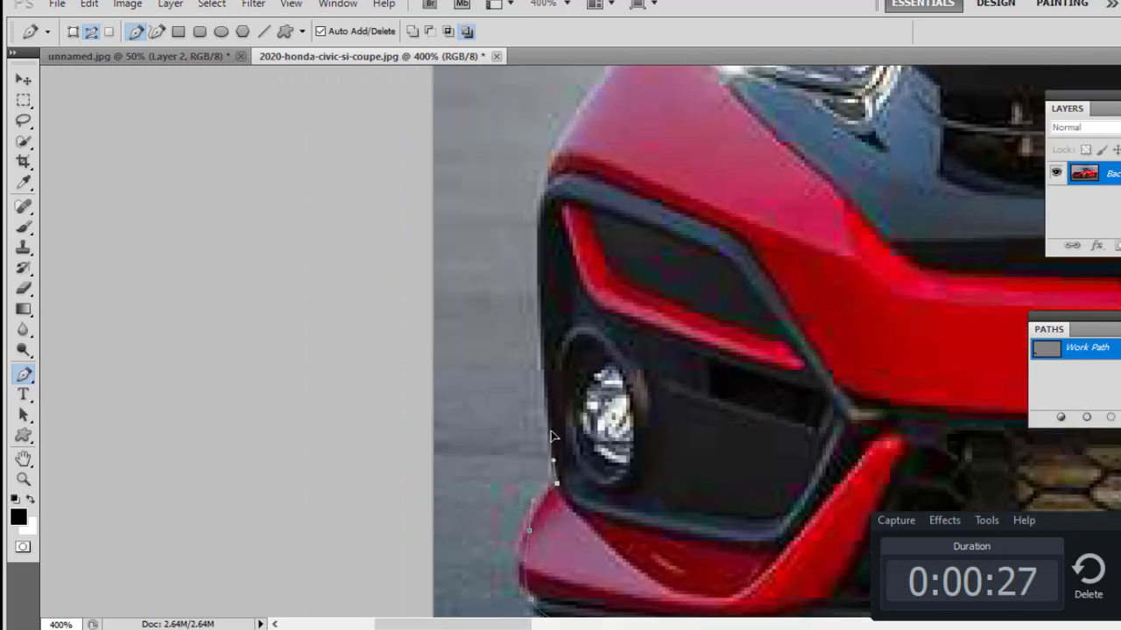
# Extend the outline up the headlight, along the hood and around the side mirror.
pyautogui.moveTo(545, 261); pyautogui.dragTo(517, 420)
pyautogui.click(558, 337)
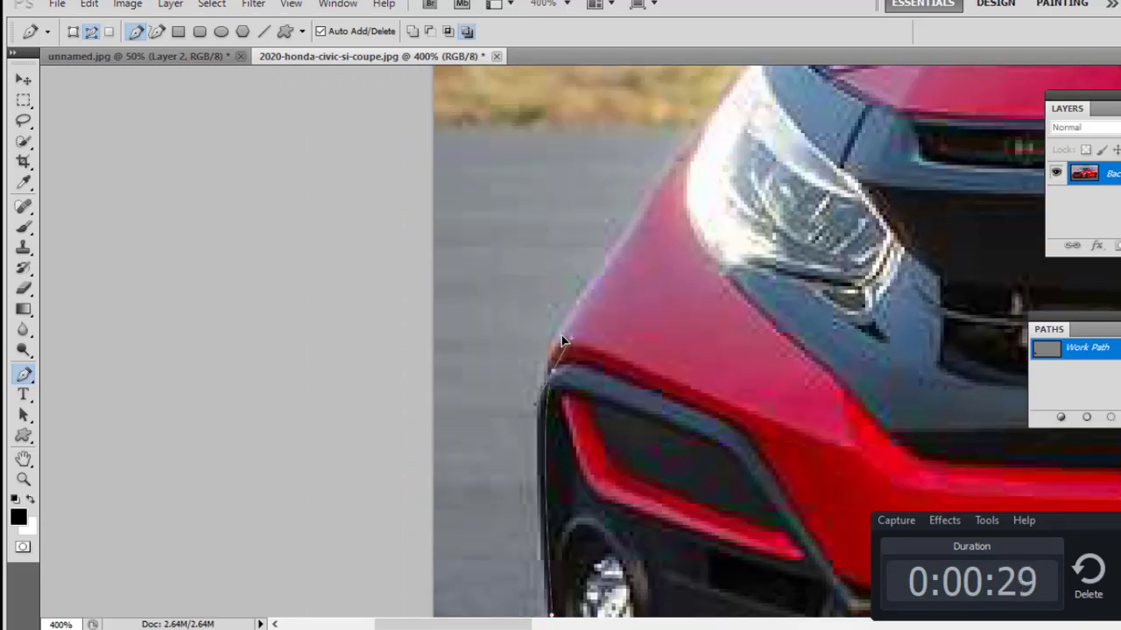
pyautogui.moveTo(648, 226); pyautogui.dragTo(490, 510)
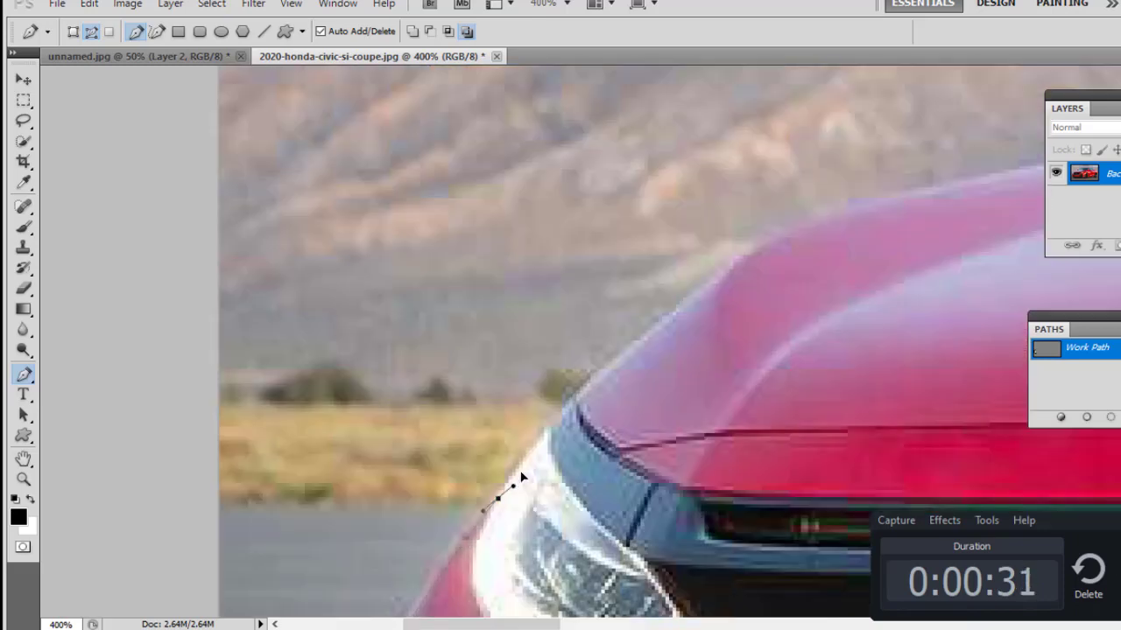
pyautogui.click(558, 422)
pyautogui.moveTo(708, 302); pyautogui.dragTo(428, 526)
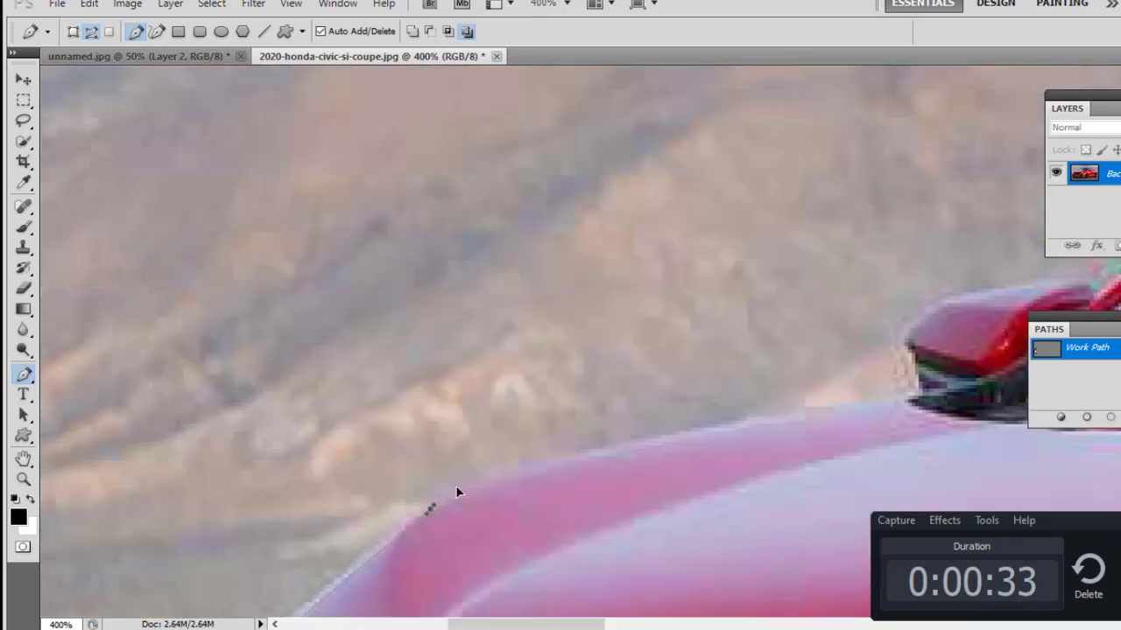
pyautogui.click(638, 445)
pyautogui.click(726, 430)
pyautogui.click(818, 418)
pyautogui.moveTo(905, 426); pyautogui.dragTo(379, 461)
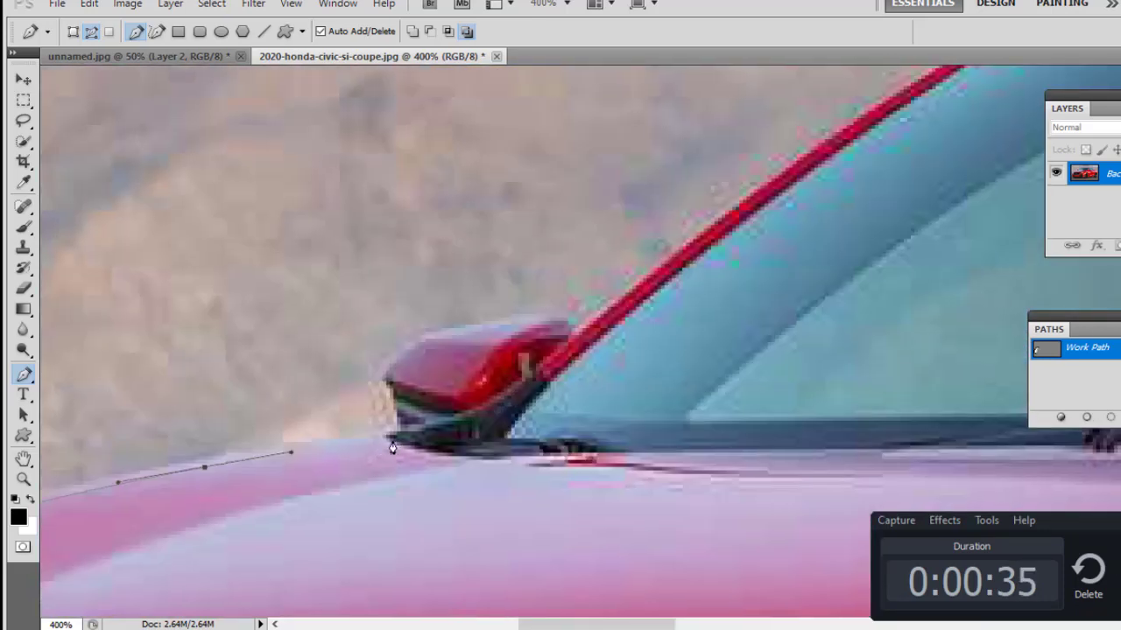
pyautogui.click(391, 436)
pyautogui.click(418, 339)
pyautogui.click(446, 326)
pyautogui.moveTo(445, 322); pyautogui.dragTo(336, 420)
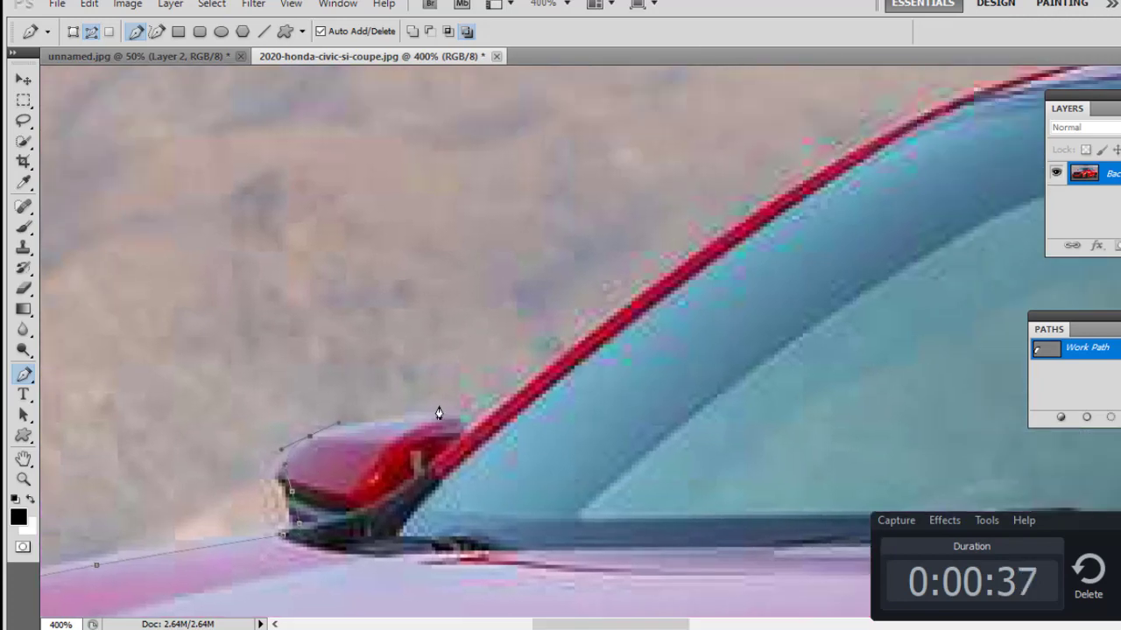
pyautogui.click(422, 417)
# Trace the outline along the roofline and around the rear spoiler.
pyautogui.moveTo(745, 218)
pyautogui.mouseDown()
pyautogui.moveTo(600, 333)
pyautogui.moveTo(830, 280)
pyautogui.moveTo(323, 388)
pyautogui.mouseUp()
pyautogui.click(600, 334)
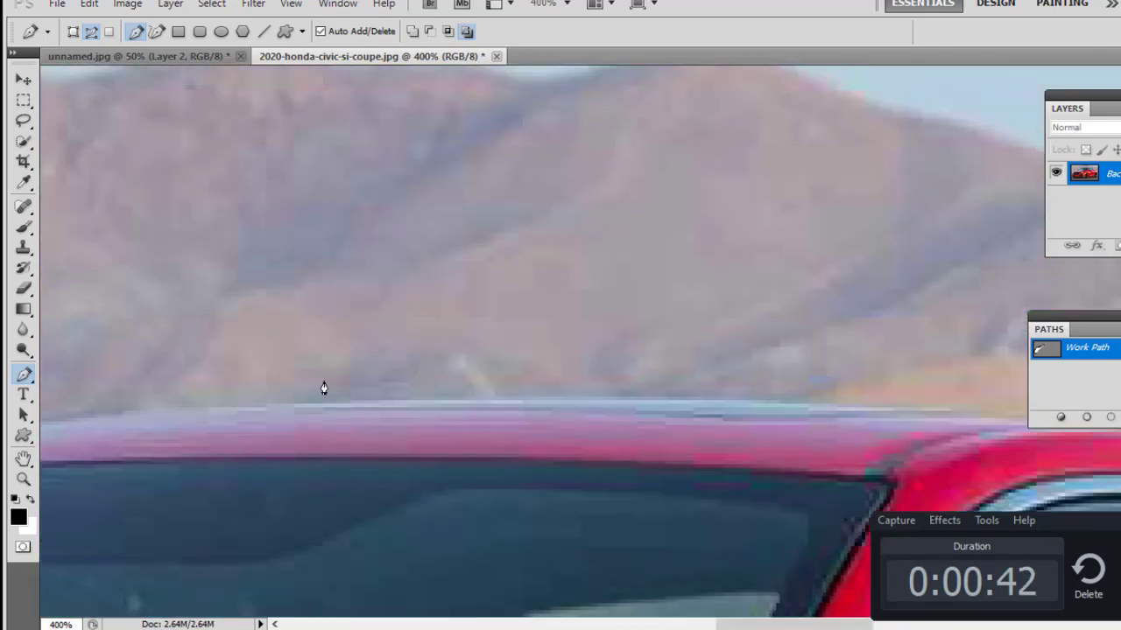
pyautogui.click(660, 412)
pyautogui.moveTo(1008, 408)
pyautogui.mouseDown()
pyautogui.moveTo(322, 298)
pyautogui.moveTo(575, 385)
pyautogui.mouseUp()
pyautogui.moveTo(780, 499); pyautogui.dragTo(413, 290)
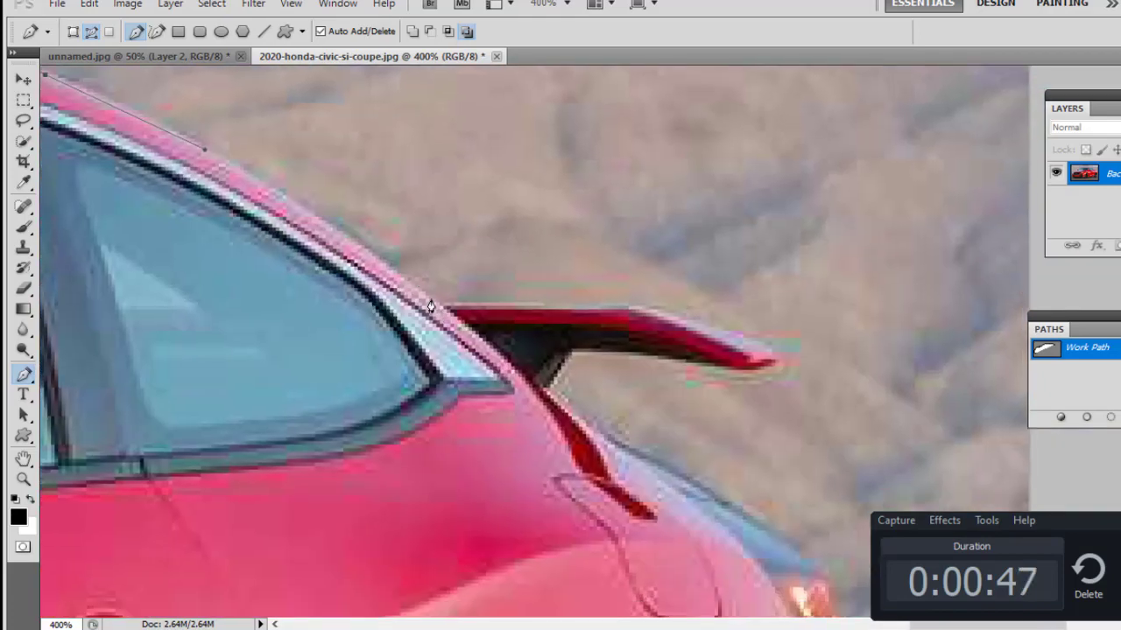
pyautogui.click(430, 305)
pyautogui.moveTo(612, 314); pyautogui.dragTo(670, 313)
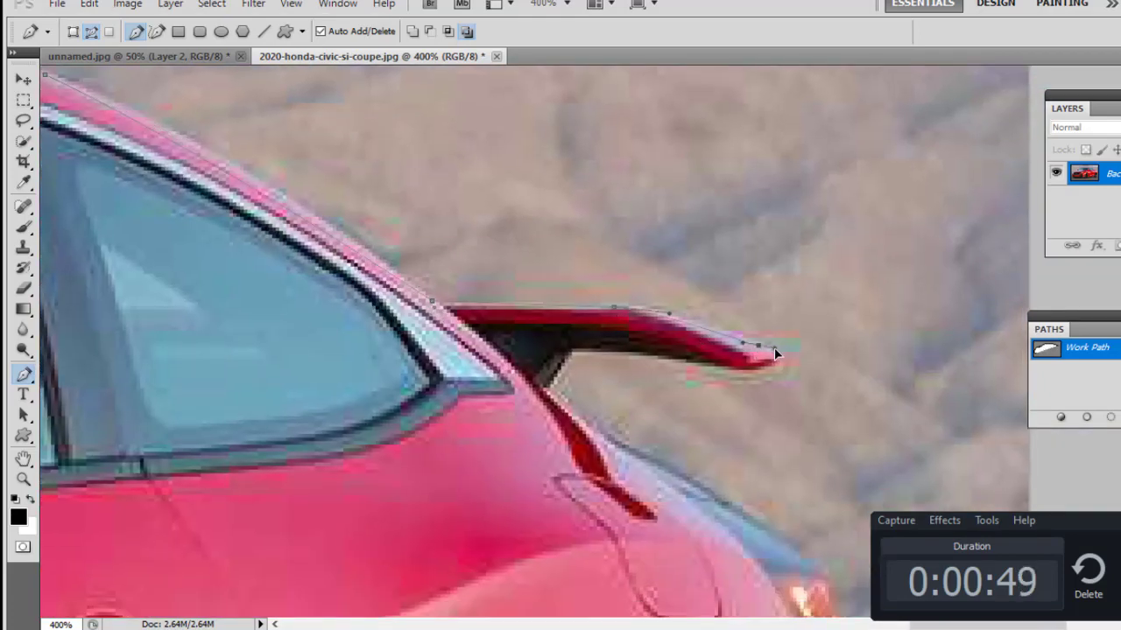
pyautogui.moveTo(774, 350); pyautogui.dragTo(734, 366)
pyautogui.moveTo(652, 360); pyautogui.dragTo(605, 355)
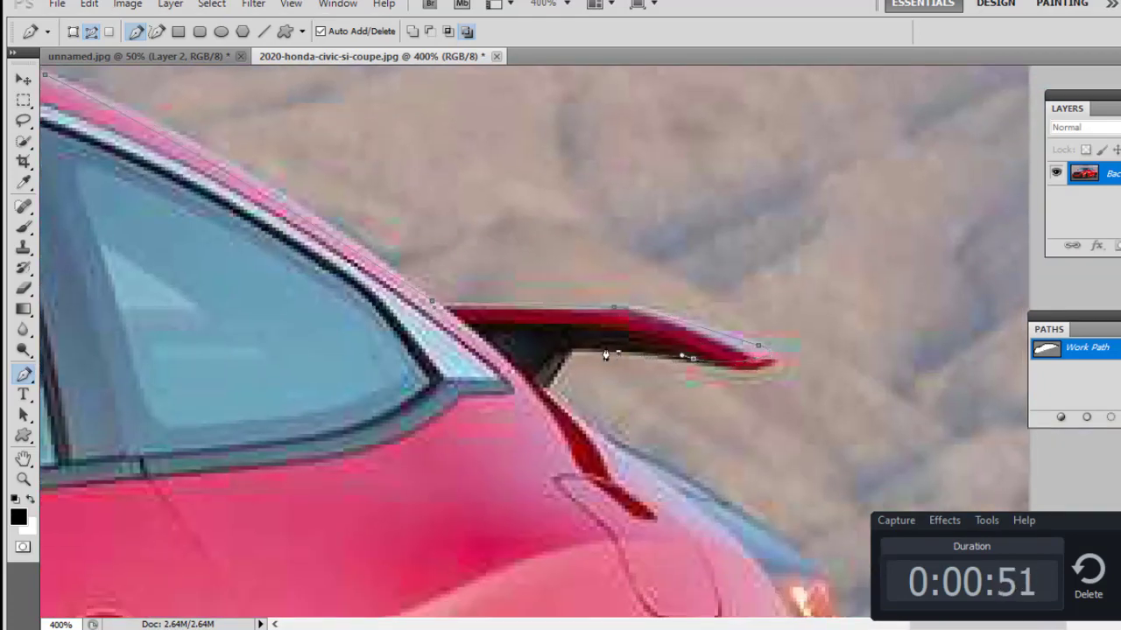
pyautogui.click(553, 356)
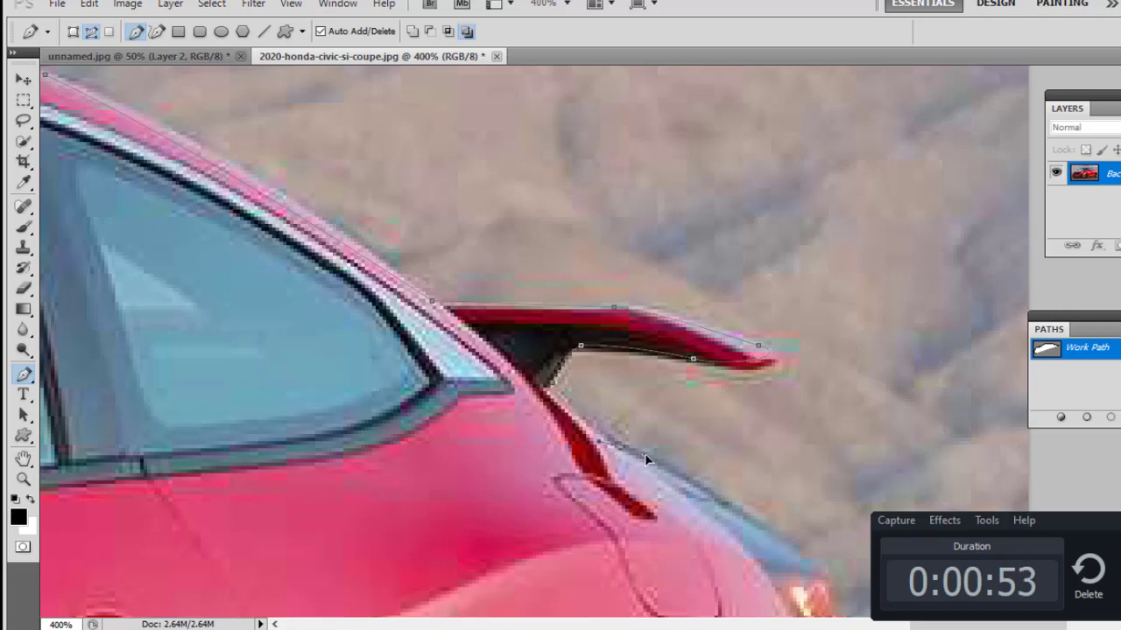
pyautogui.moveTo(633, 415); pyautogui.dragTo(384, 173)
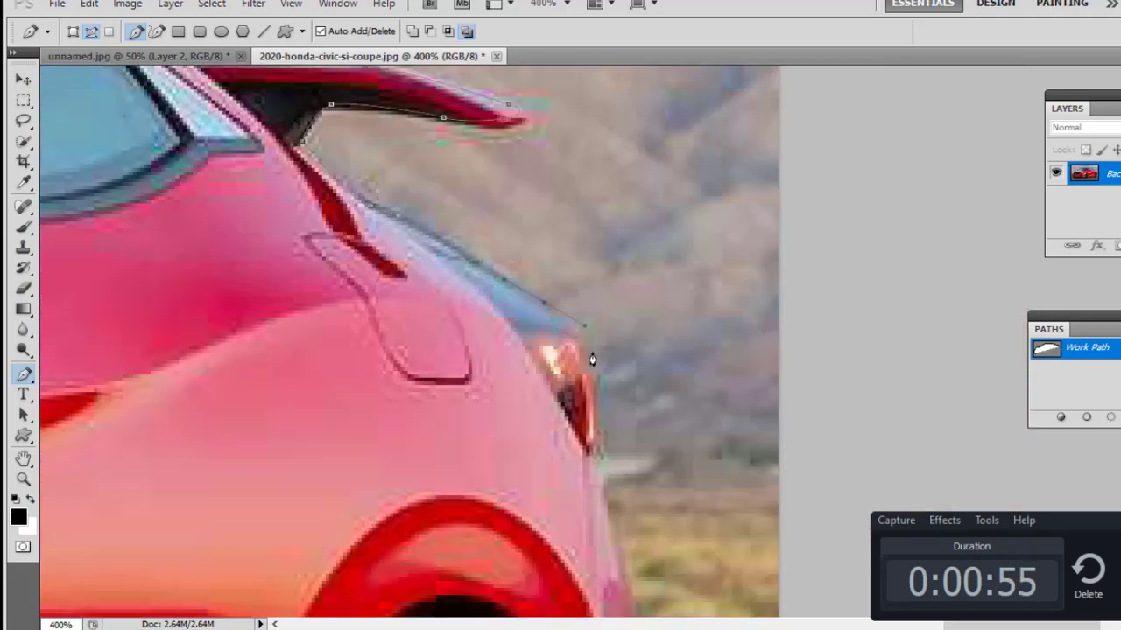
# Continue the outline down the rear, around the rear tyre and along the side sill.
pyautogui.scroll(-5, 608, 509)
pyautogui.click(550, 297)
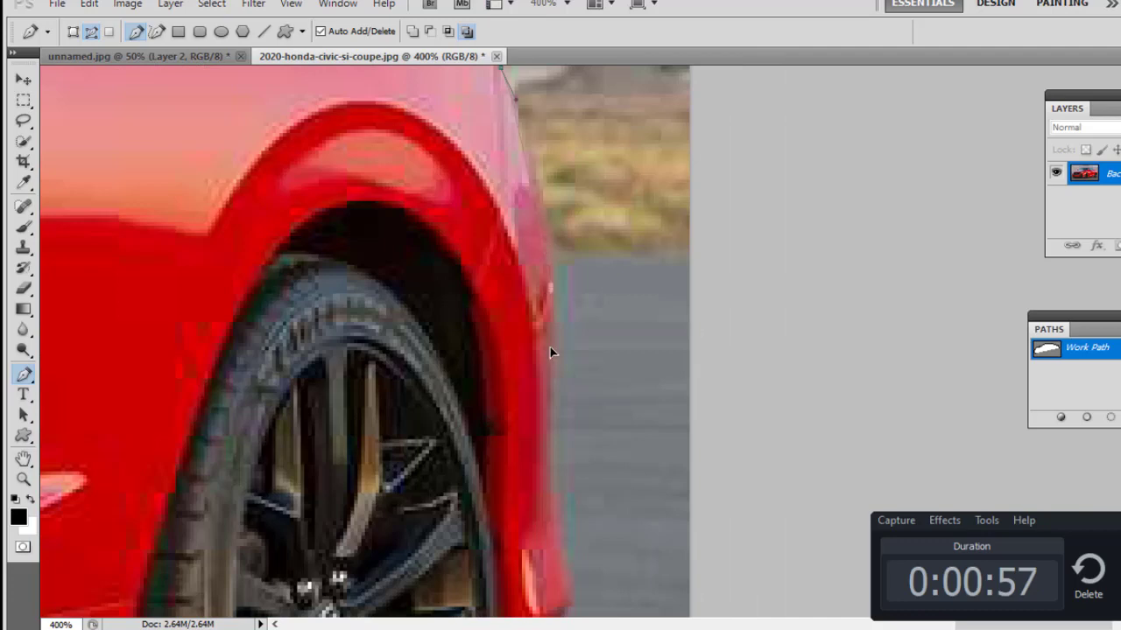
pyautogui.click(549, 438)
pyautogui.scroll(-2, 545, 477)
pyautogui.scroll(-1, 536, 165)
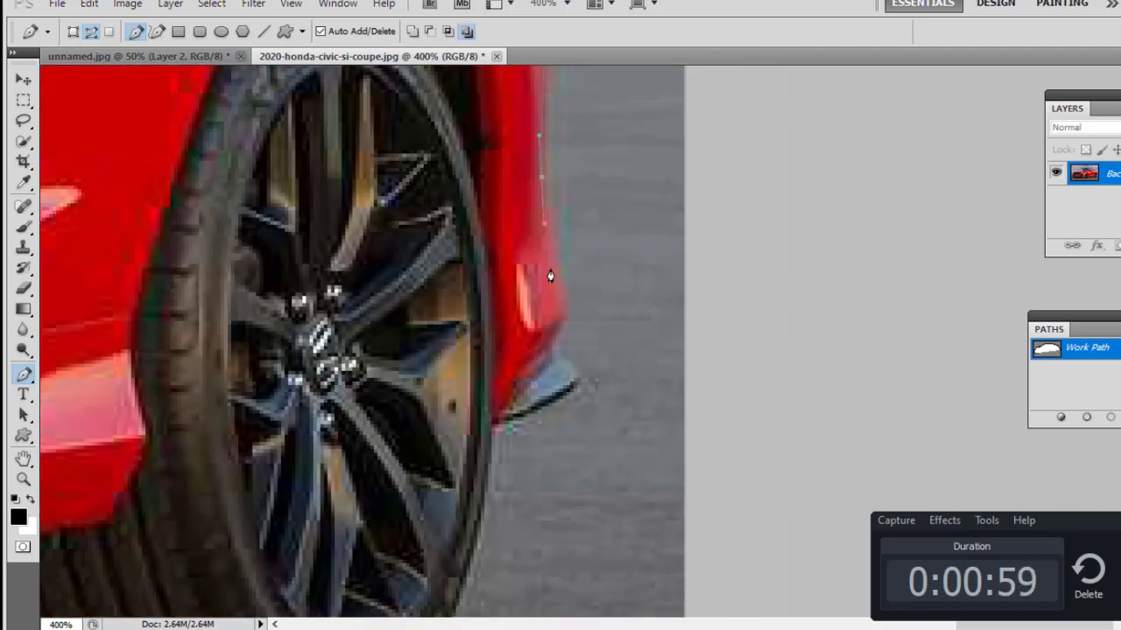
pyautogui.click(560, 337)
pyautogui.click(505, 423)
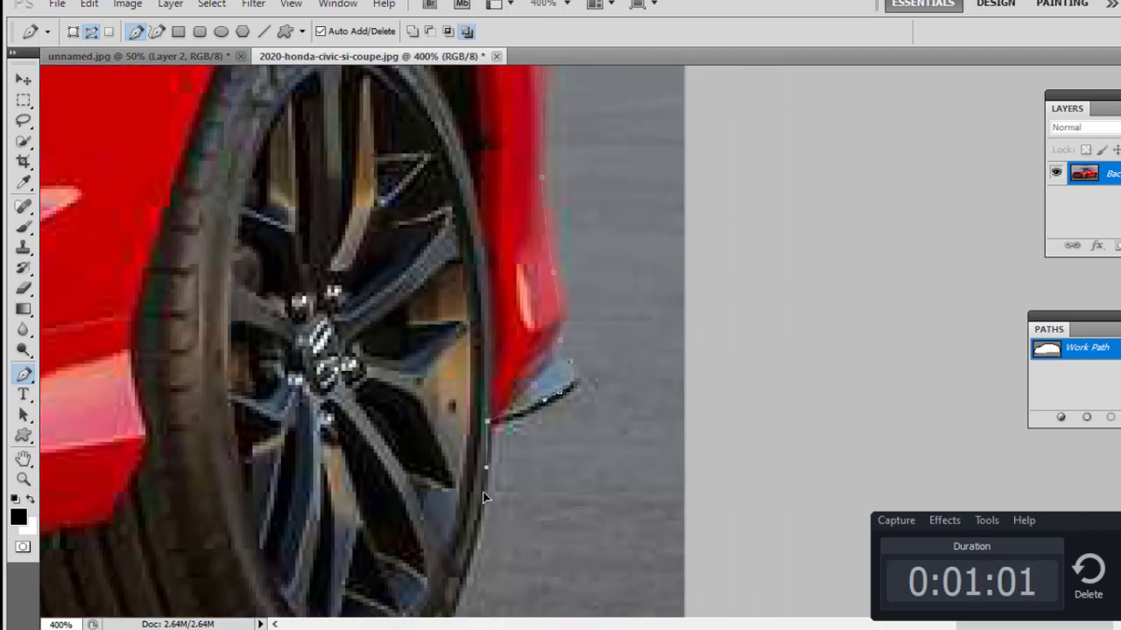
pyautogui.moveTo(485, 497)
pyautogui.mouseDown()
pyautogui.moveTo(573, 284)
pyautogui.moveTo(534, 320)
pyautogui.mouseUp()
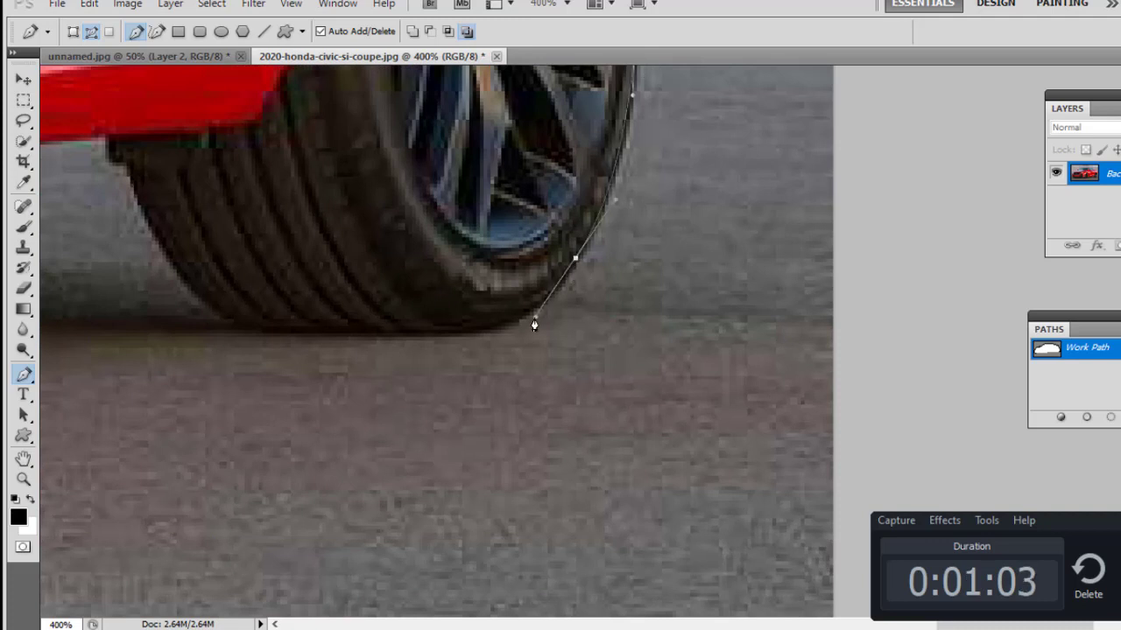
pyautogui.moveTo(450, 320)
pyautogui.mouseDown()
pyautogui.moveTo(430, 321)
pyautogui.moveTo(628, 383)
pyautogui.moveTo(551, 369)
pyautogui.mouseUp()
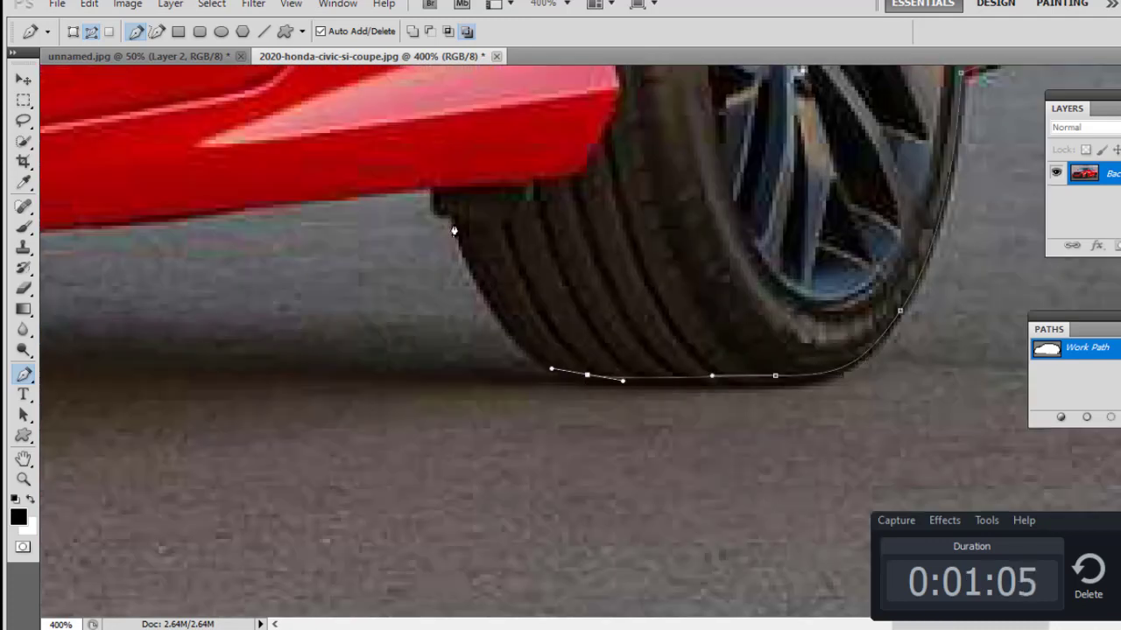
pyautogui.moveTo(452, 211); pyautogui.dragTo(413, 84)
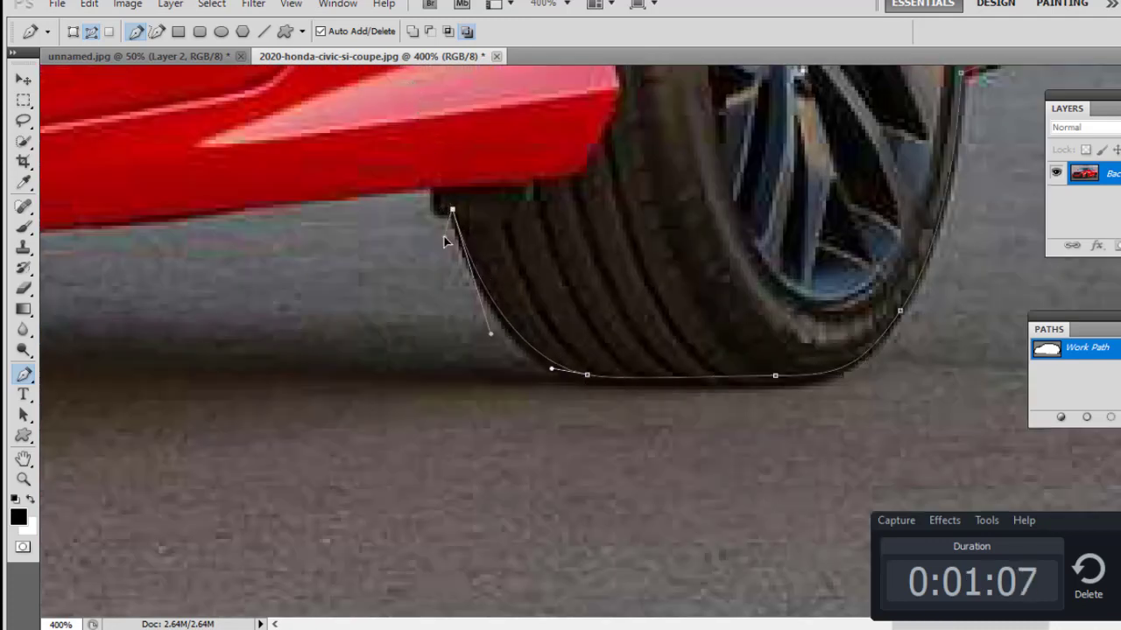
pyautogui.keyDown('alt'); pyautogui.click(452, 210); pyautogui.keyUp('alt')
pyautogui.click(429, 187)
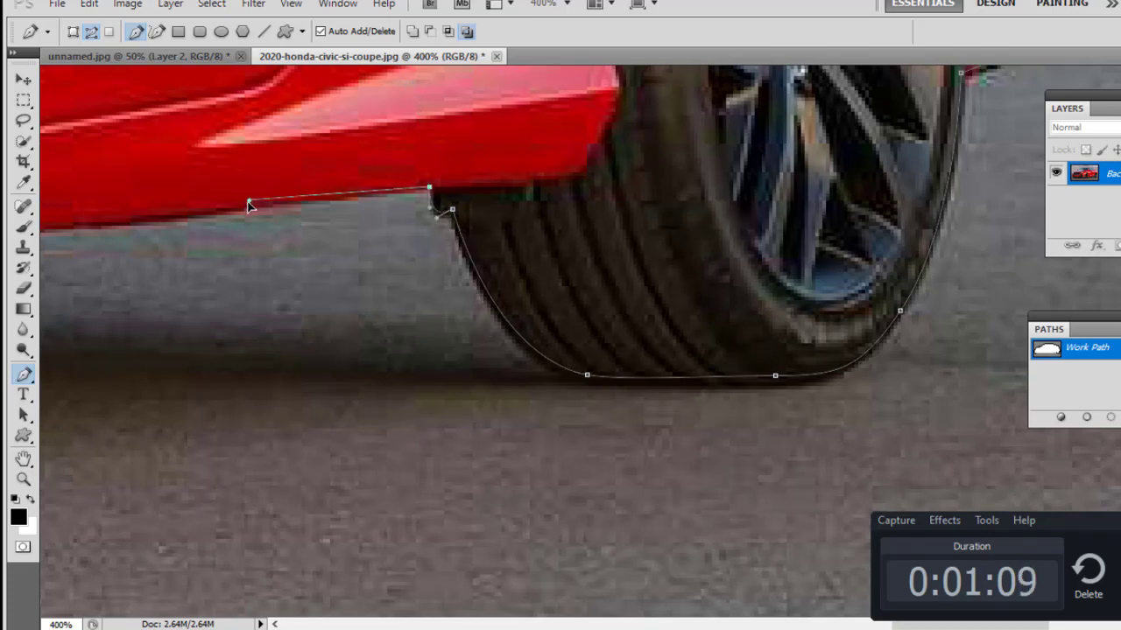
pyautogui.click(248, 206)
# Curve the outline around the front tyre and up to the front bumper corner.
pyautogui.moveTo(248, 206); pyautogui.dragTo(712, 290)
pyautogui.moveTo(386, 331)
pyautogui.mouseDown()
pyautogui.moveTo(698, 302)
pyautogui.moveTo(596, 522)
pyautogui.moveTo(837, 375)
pyautogui.mouseUp()
pyautogui.click(561, 428)
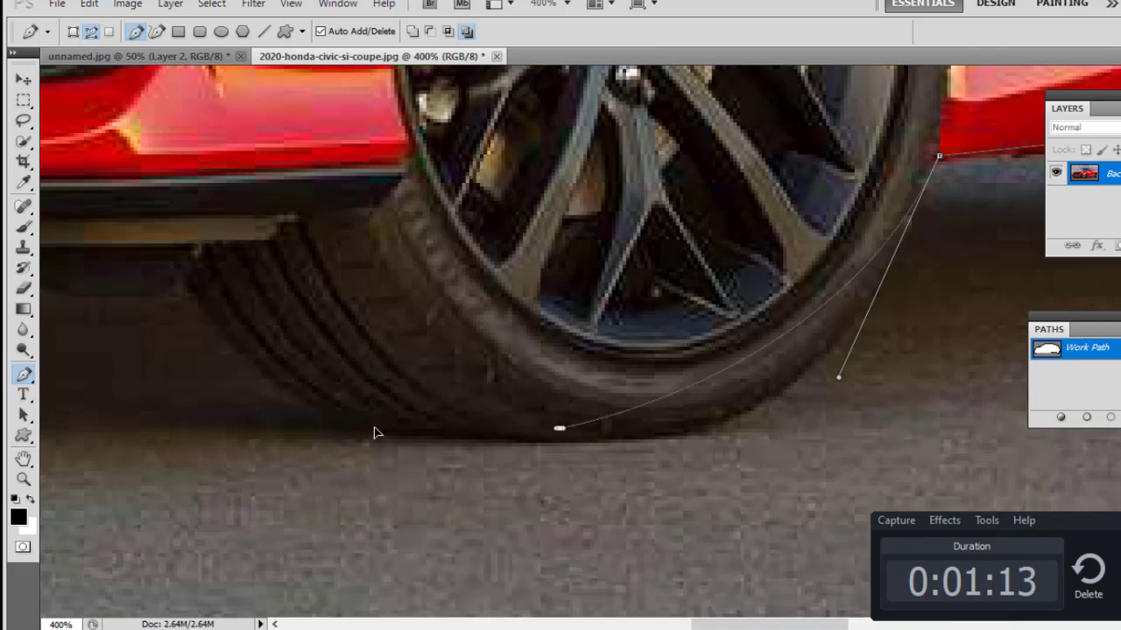
pyautogui.moveTo(560, 428); pyautogui.dragTo(330, 443)
pyautogui.moveTo(144, 293)
pyautogui.mouseDown()
pyautogui.moveTo(397, 344)
pyautogui.moveTo(383, 351)
pyautogui.mouseUp()
pyautogui.moveTo(261, 326)
pyautogui.mouseDown()
pyautogui.moveTo(214, 300)
pyautogui.moveTo(163, 309)
pyautogui.mouseUp()
pyautogui.hscroll(-5, 290, 271)
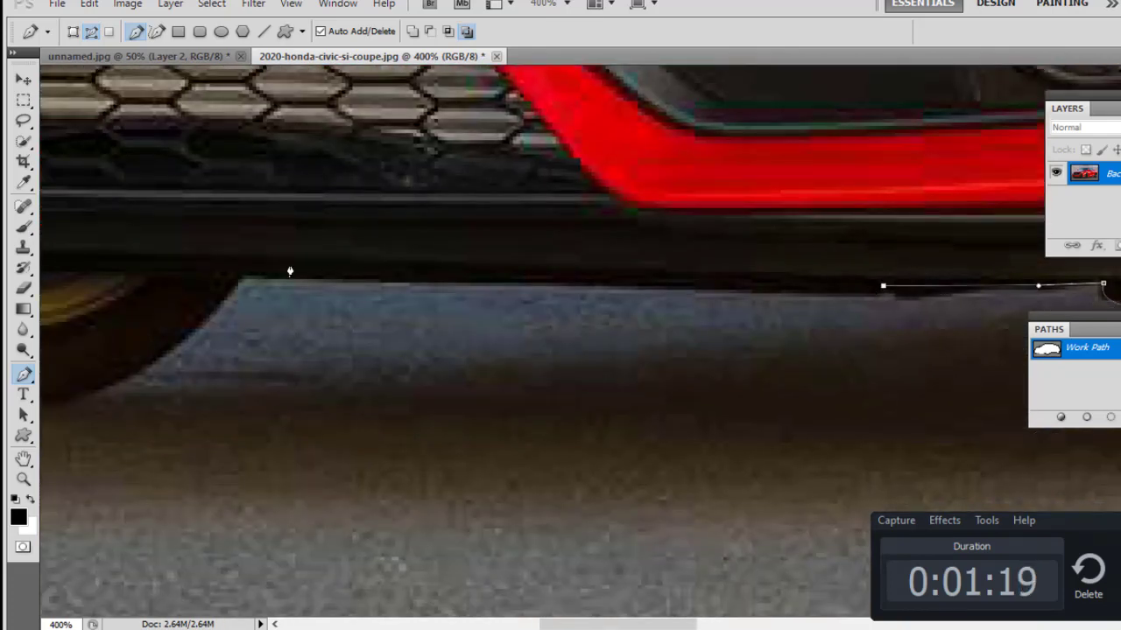
pyautogui.moveTo(243, 278); pyautogui.dragTo(167, 376)
pyautogui.hscroll(-5, 447, 285)
pyautogui.scroll(-2, 447, 285)
pyautogui.moveTo(474, 206); pyautogui.dragTo(253, 190)
pyautogui.scroll(5, 460, 395)
pyautogui.hscroll(-4, 461, 396)
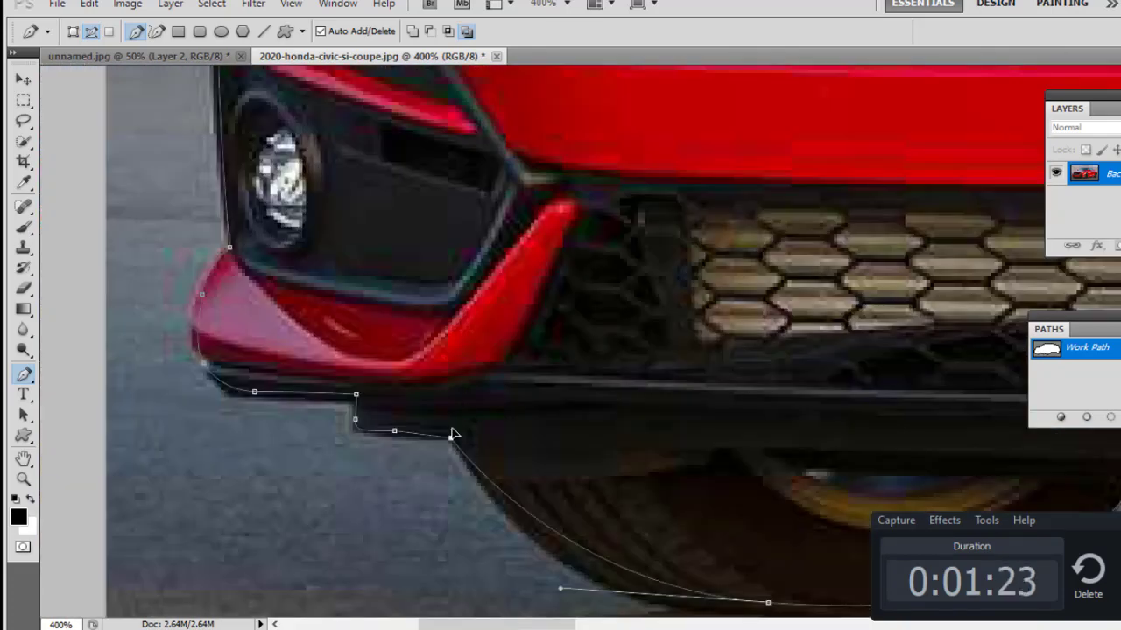
pyautogui.scroll(4, 388, 312)
pyautogui.hscroll(4, 388, 312)
pyautogui.scroll(-2, 533, 468)
# Trace the windshield's see-through area along its base and curved upper edge.
pyautogui.scroll(6, 731, 353)
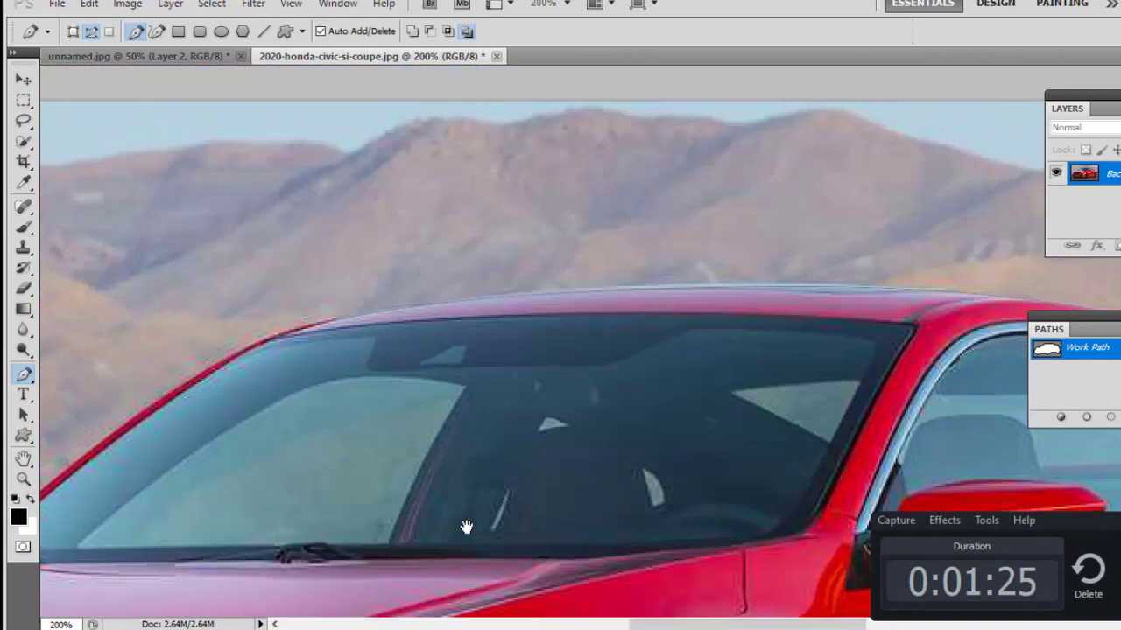
pyautogui.scroll(1, 420, 393)
pyautogui.click(509, 328)
pyautogui.scroll(-5, 485, 359)
pyautogui.hscroll(-2, 484, 359)
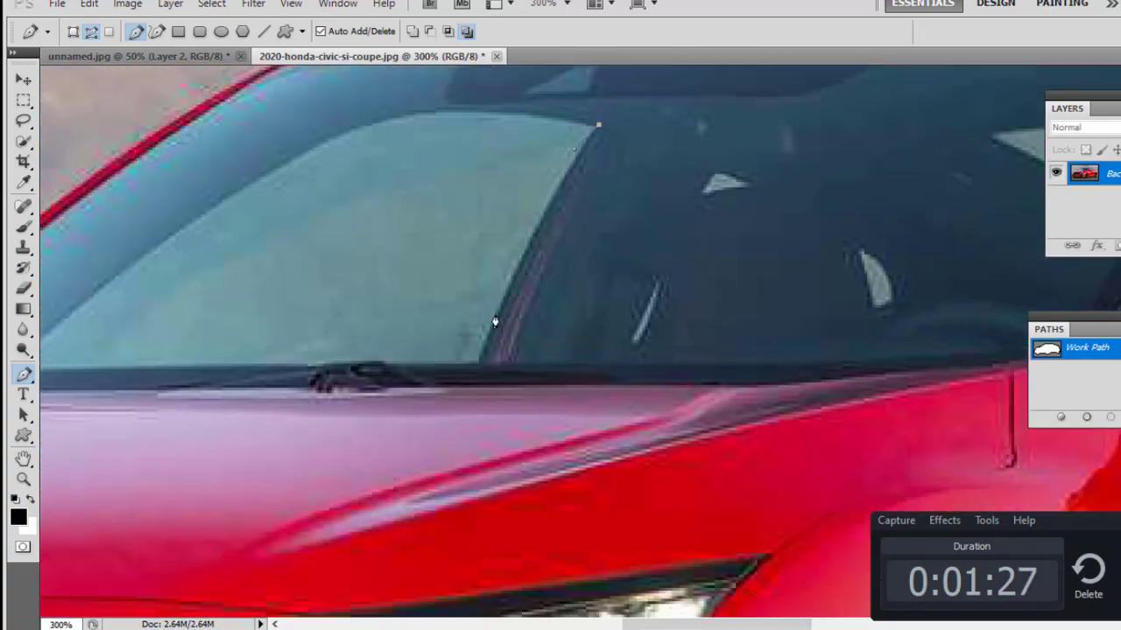
pyautogui.moveTo(498, 319); pyautogui.dragTo(487, 335)
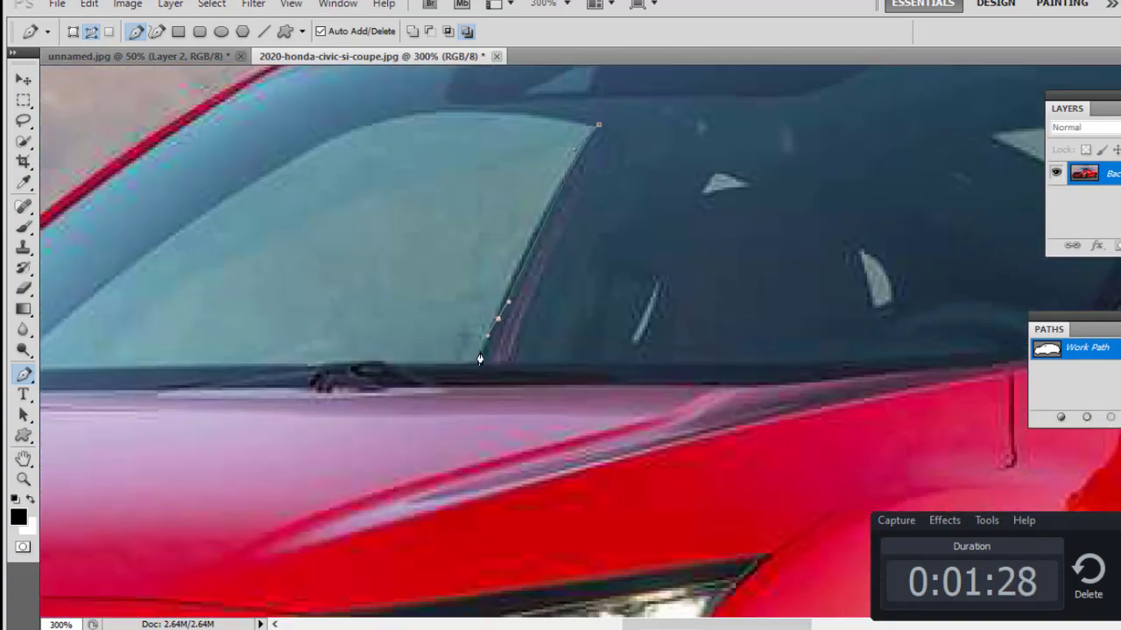
pyautogui.click(376, 369)
pyautogui.click(304, 367)
pyautogui.hscroll(-4, 306, 375)
pyautogui.click(338, 385)
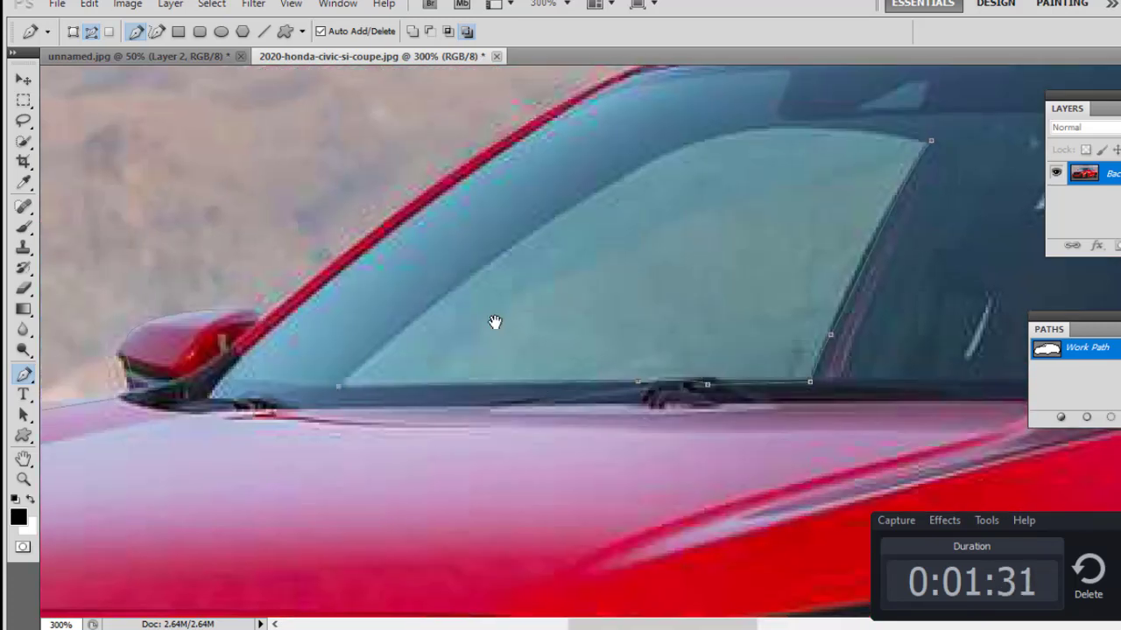
pyautogui.scroll(4, 494, 322)
pyautogui.hscroll(3, 494, 322)
pyautogui.moveTo(504, 349); pyautogui.dragTo(670, 273)
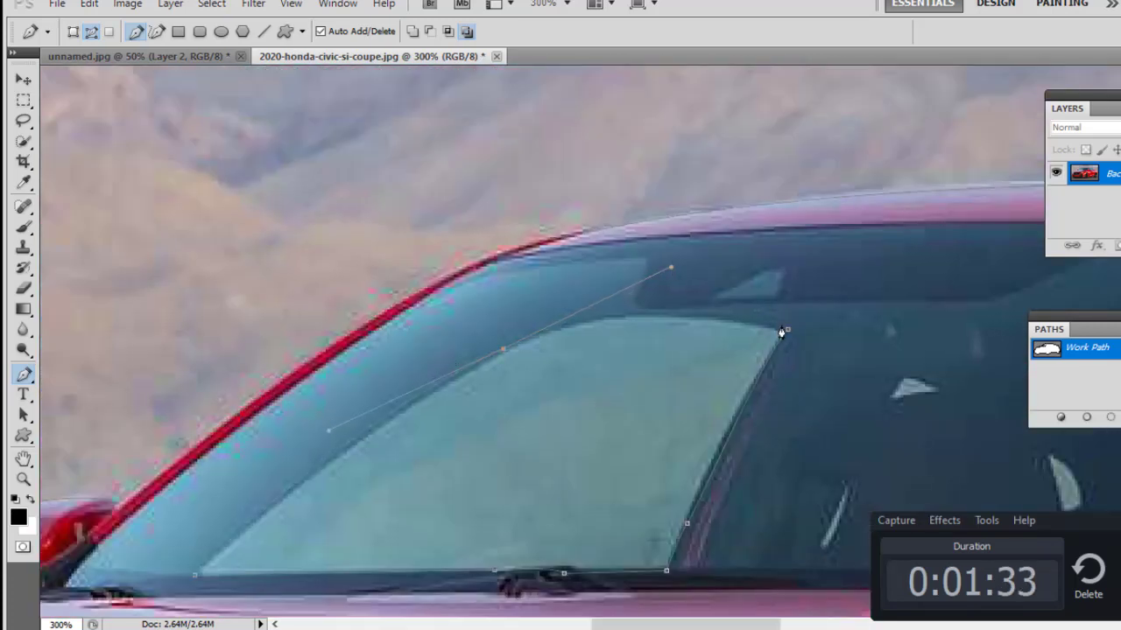
pyautogui.hscroll(5, 365, 253)
pyautogui.scroll(-1, 365, 253)
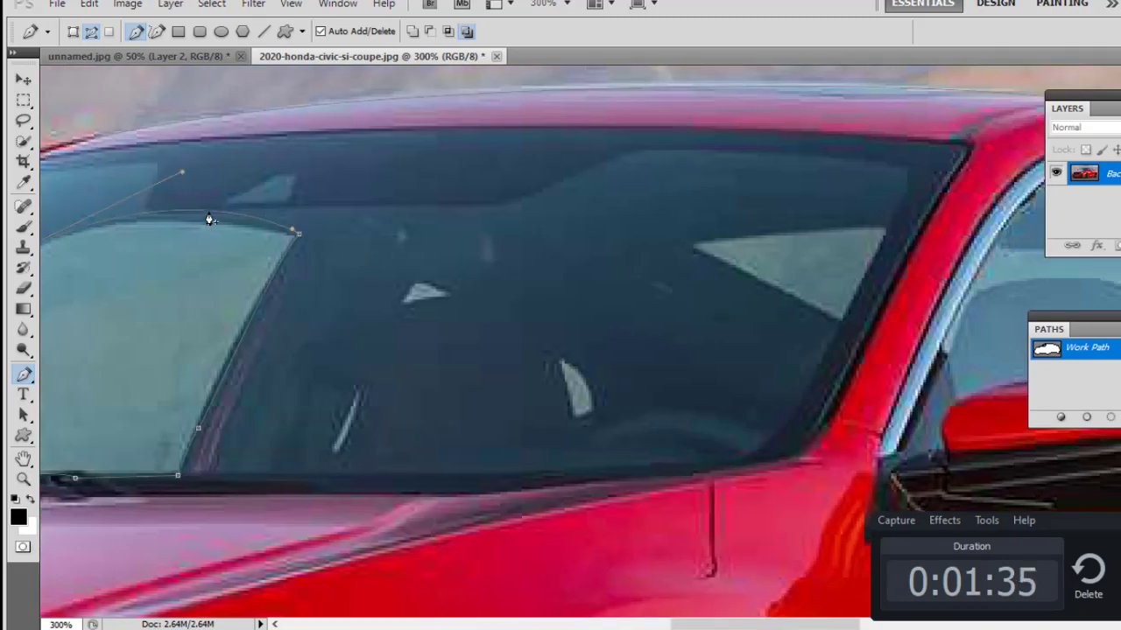
pyautogui.click(209, 220)
# Outline the small triangular patch, thin sliver, curved patch and large triangular glass patch.
pyautogui.moveTo(422, 279); pyautogui.dragTo(432, 278)
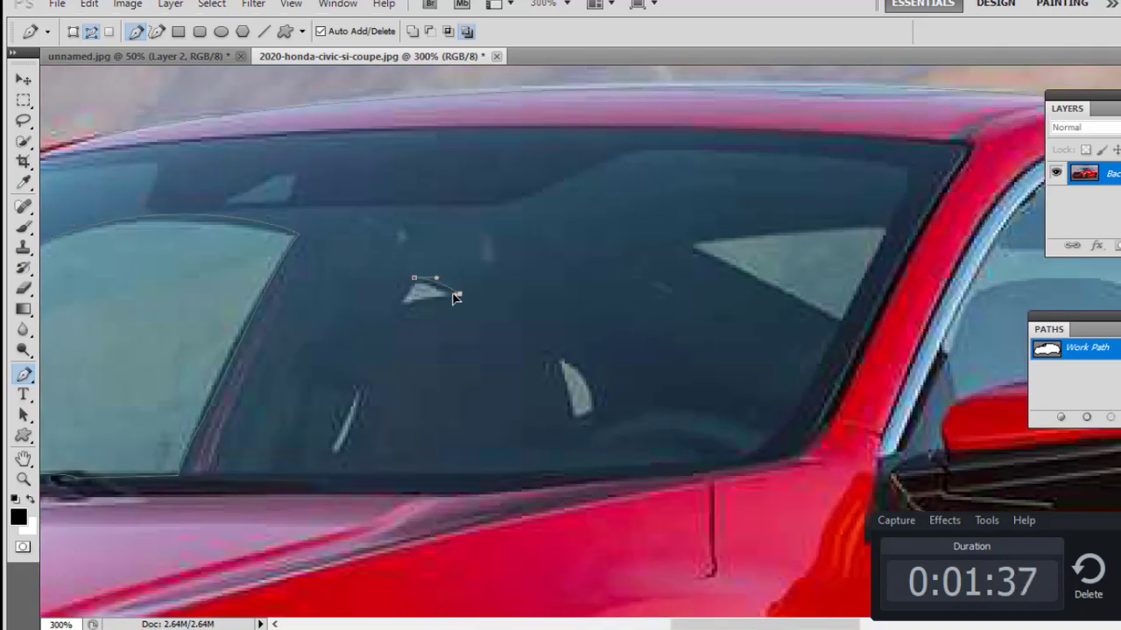
pyautogui.click(457, 295)
pyautogui.click(413, 280)
pyautogui.scroll(-2, 394, 333)
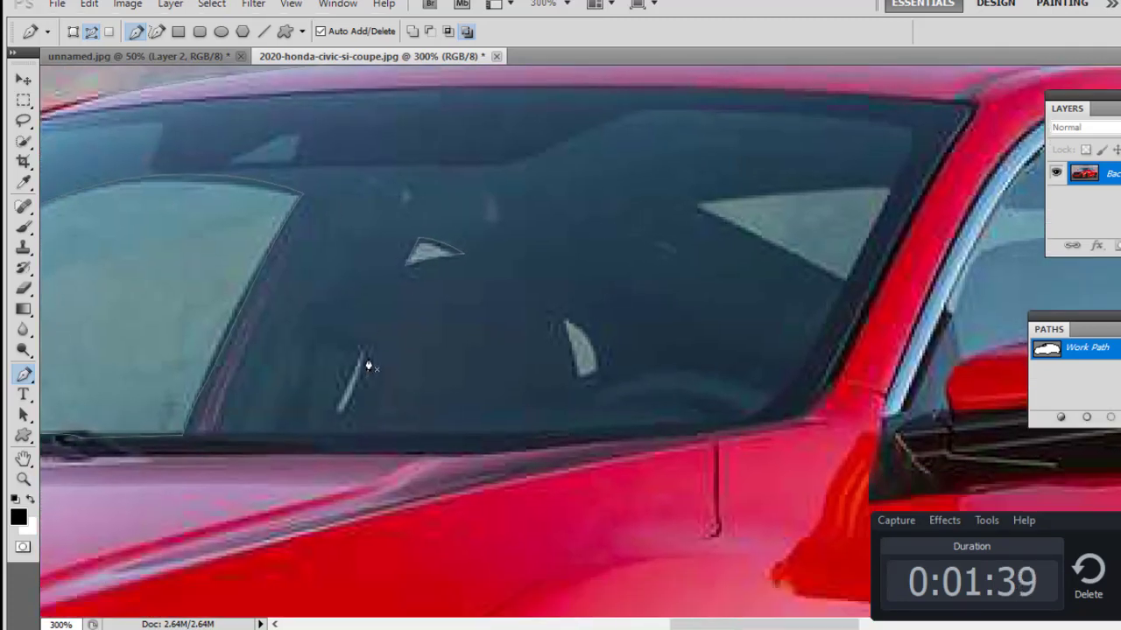
pyautogui.click(366, 357)
pyautogui.click(335, 415)
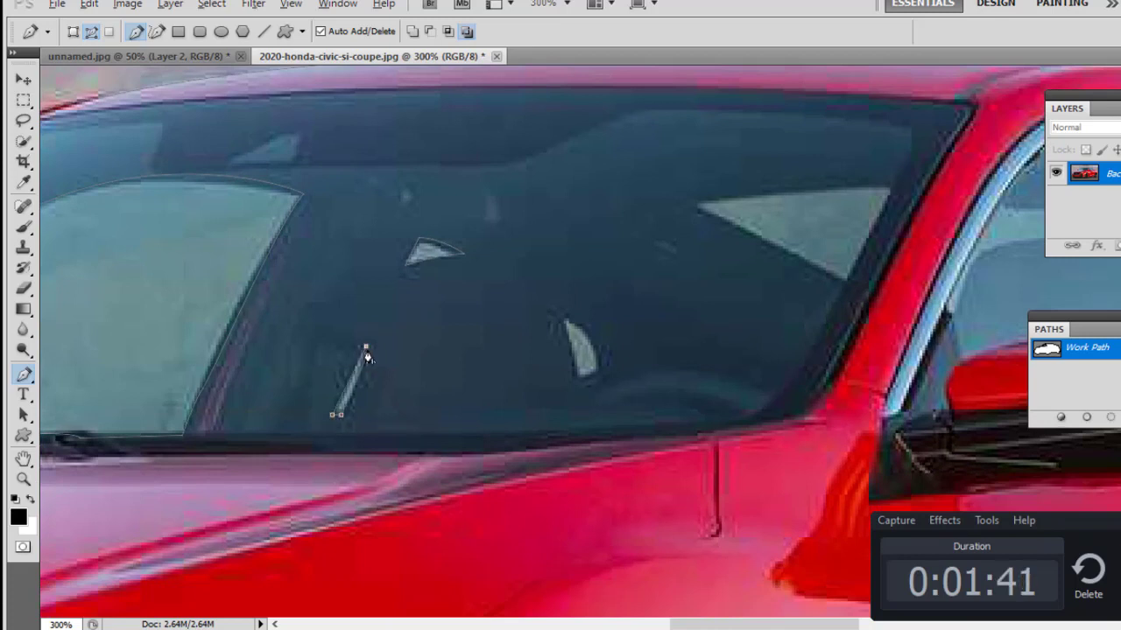
pyautogui.click(366, 349)
pyautogui.moveTo(628, 358)
pyautogui.mouseDown()
pyautogui.moveTo(518, 341)
pyautogui.moveTo(492, 352)
pyautogui.mouseUp()
pyautogui.click(461, 298)
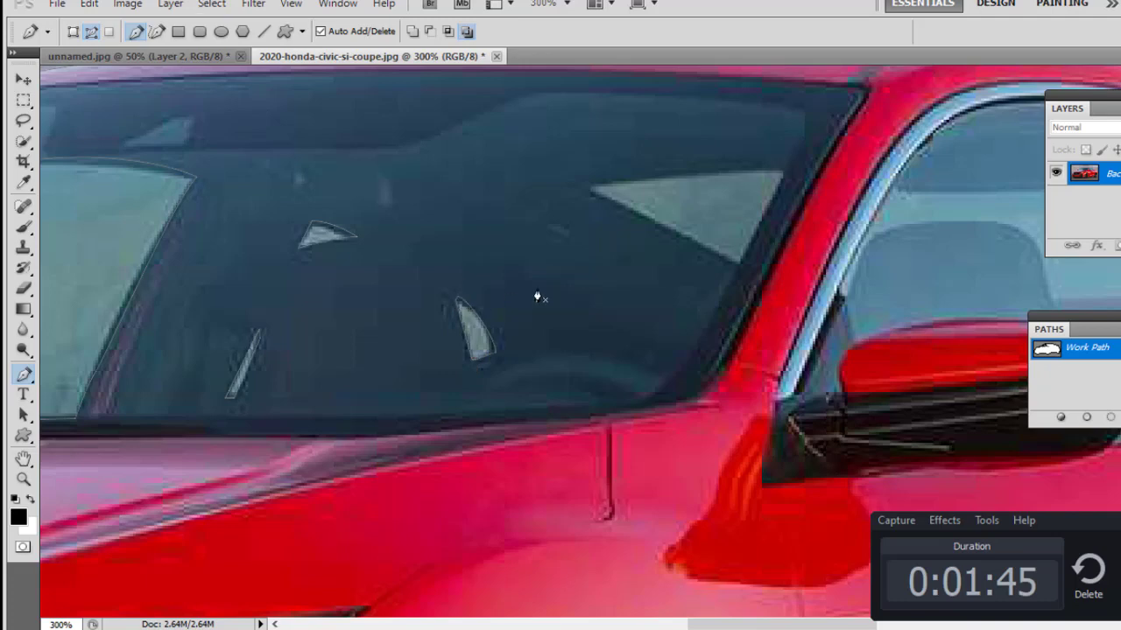
pyautogui.moveTo(537, 298); pyautogui.dragTo(395, 374)
pyautogui.click(435, 318)
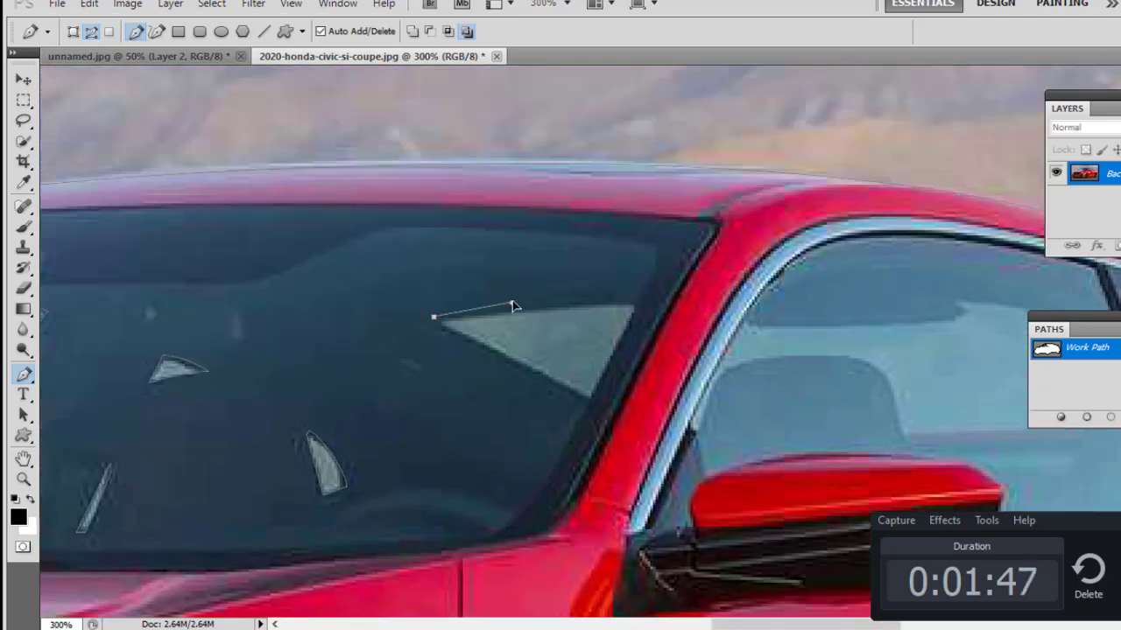
pyautogui.click(643, 300)
pyautogui.click(592, 403)
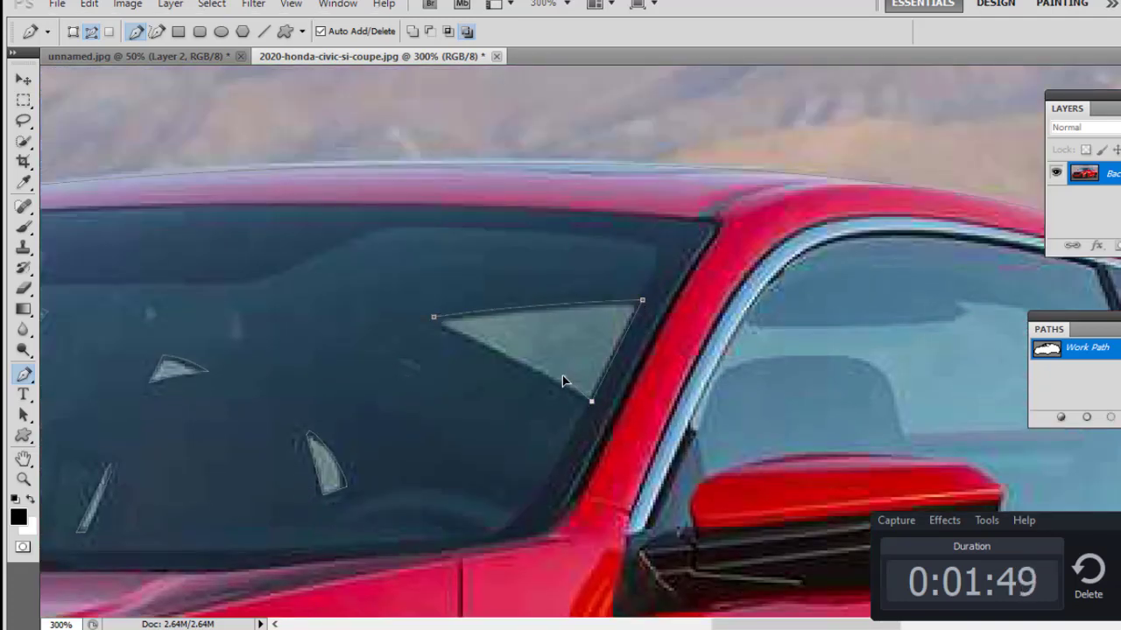
pyautogui.click(430, 318)
# Outline the see-through area of the rear side window.
pyautogui.hscroll(5, 335, 340)
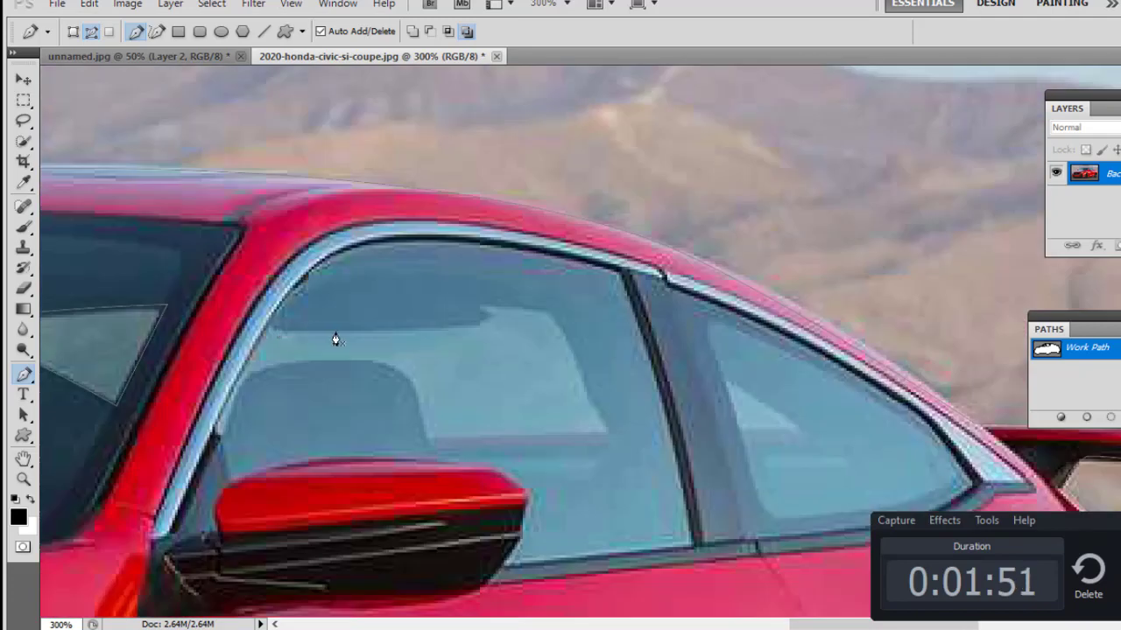
pyautogui.moveTo(457, 324); pyautogui.dragTo(561, 324)
pyautogui.hscroll(3, 298, 359)
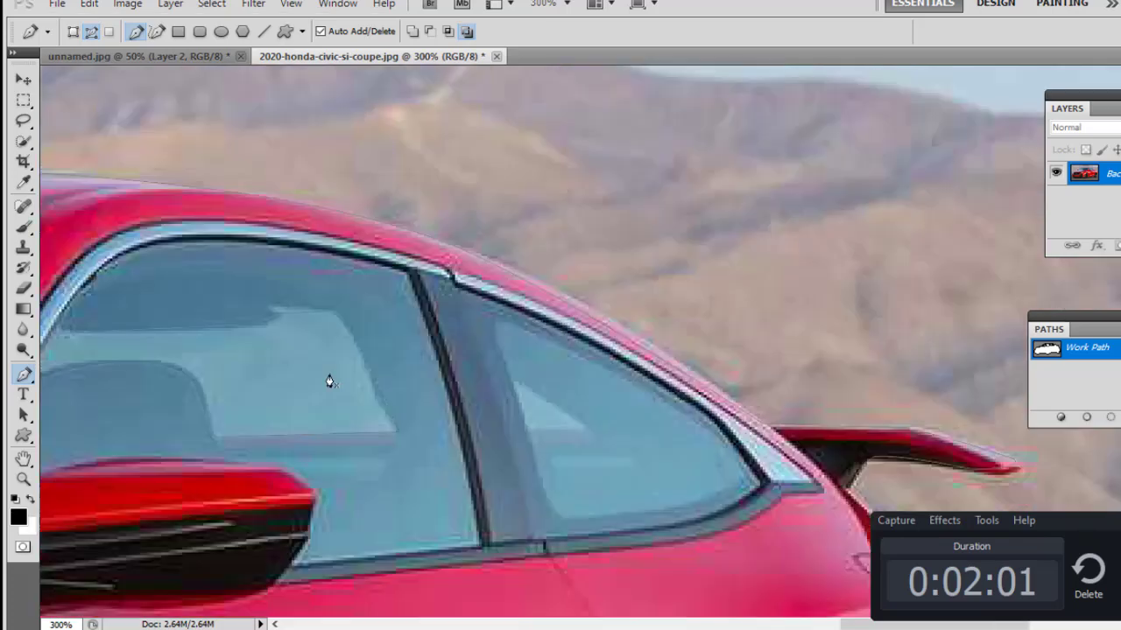
pyautogui.hscroll(2, 368, 385)
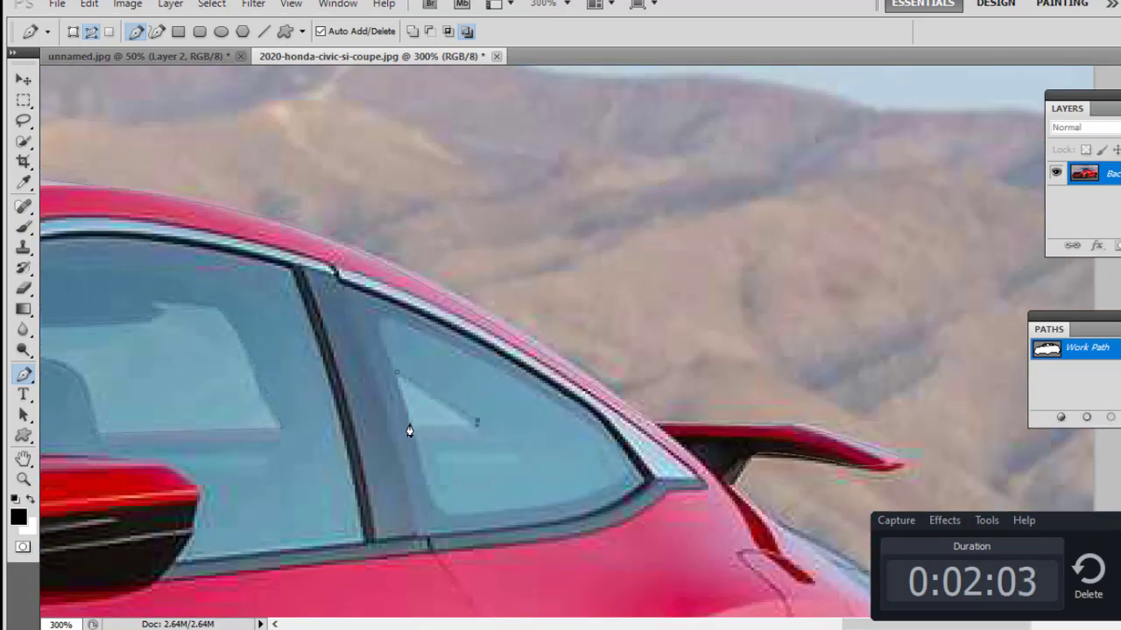
pyautogui.click(409, 426)
# Zoom out to the whole car and save the work path as Path 1.
pyautogui.hotkey('ctrl', '-')
pyautogui.hotkey('ctrl', '-')
pyautogui.hotkey('ctrl', '-')
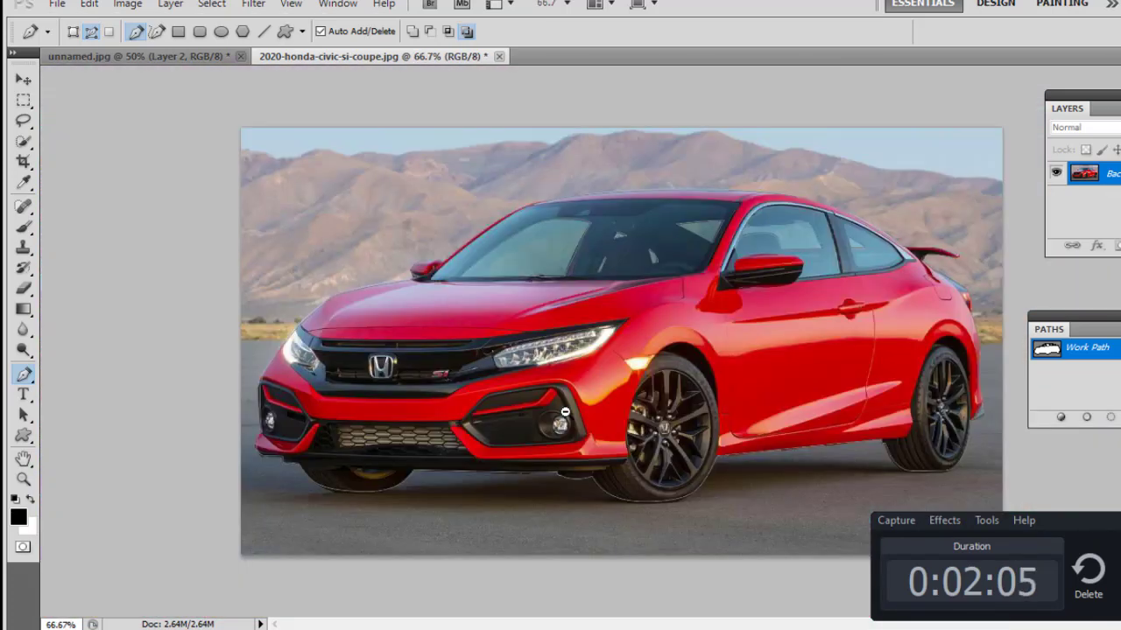
pyautogui.hotkey('ctrl', '-')
pyautogui.keyDown('alt'); pyautogui.click(793, 424); pyautogui.keyUp('alt')
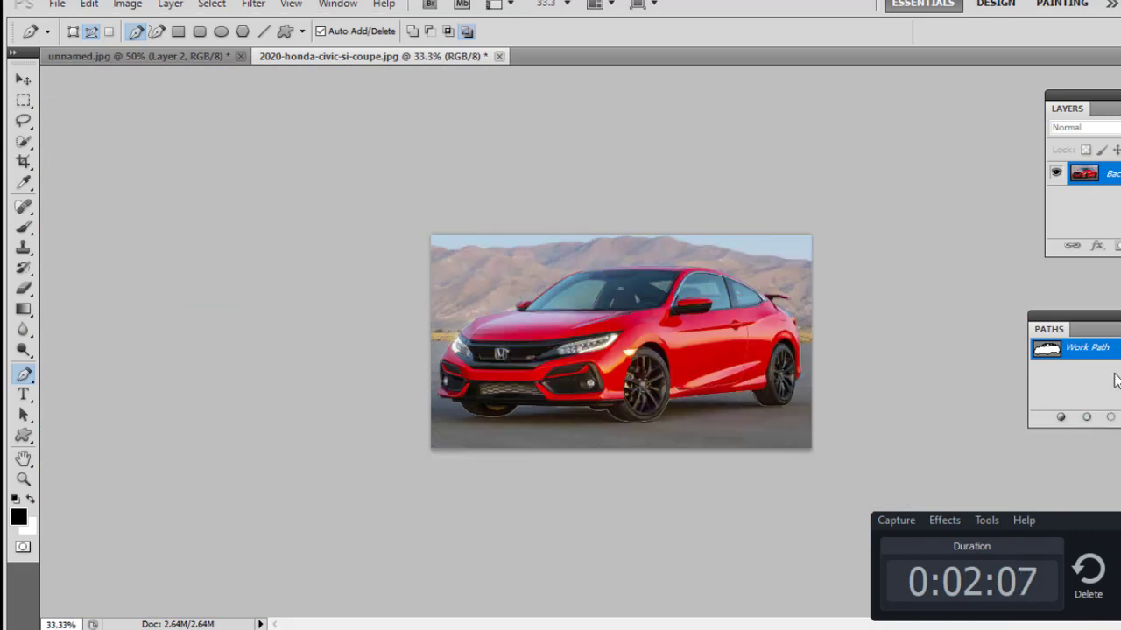
pyautogui.doubleClick(1086, 348)
pyautogui.click(704, 215)
# Load Path 1 as a selection, copy the car to its own layer, and add a layer beneath.
pyautogui.keyDown('ctrl'); pyautogui.click(1112, 359); pyautogui.keyUp('ctrl')
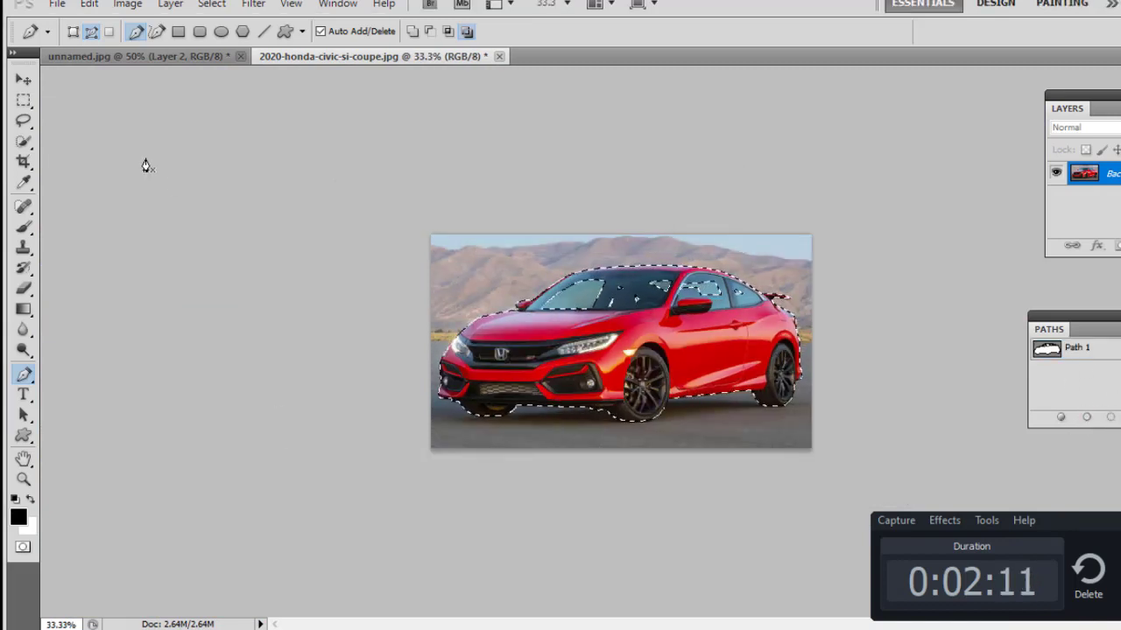
pyautogui.hotkey('ctrl', 'j')
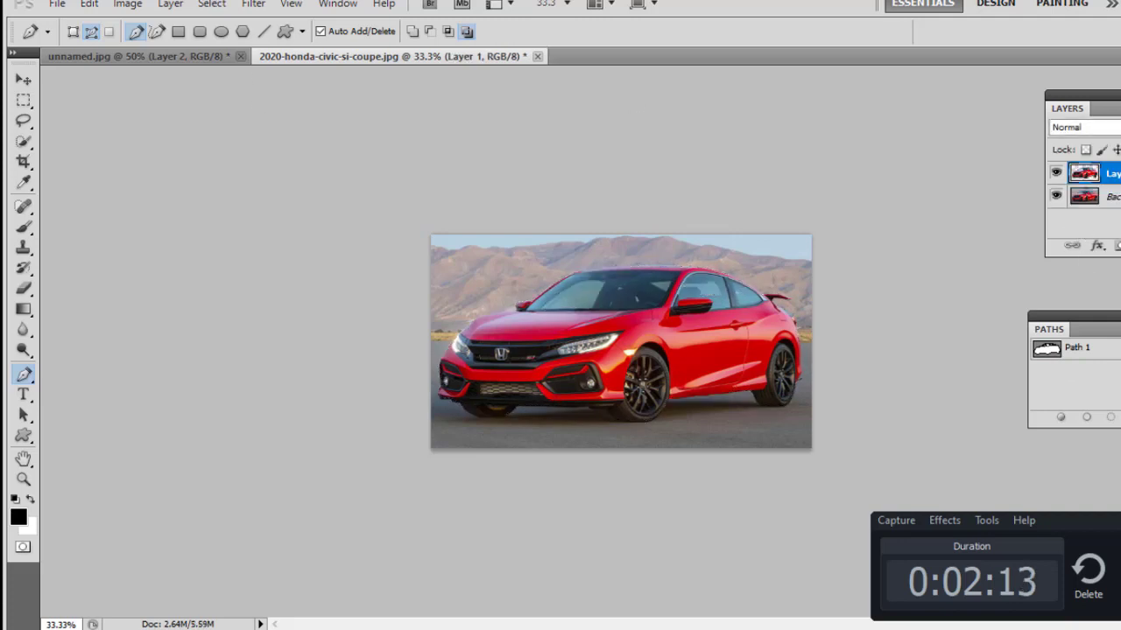
pyautogui.hotkey('ctrl', 'shift', 'alt', 'n')
pyautogui.hotkey('ctrl', 'BackSpace')
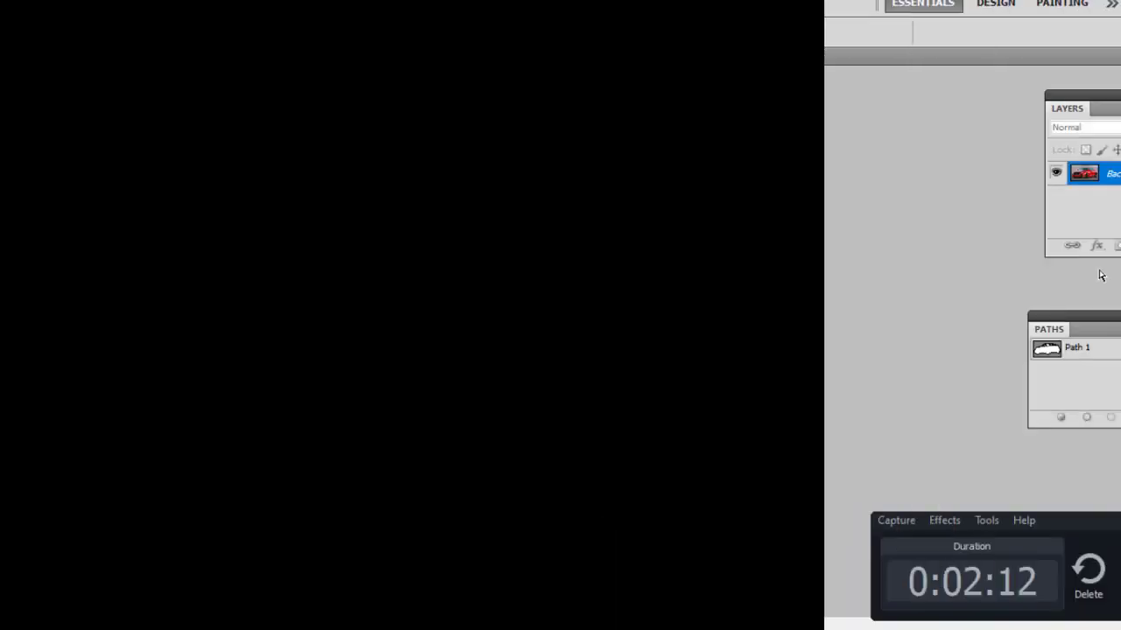
pyautogui.hotkey('ctrl', 'shift', 'alt', 'n')
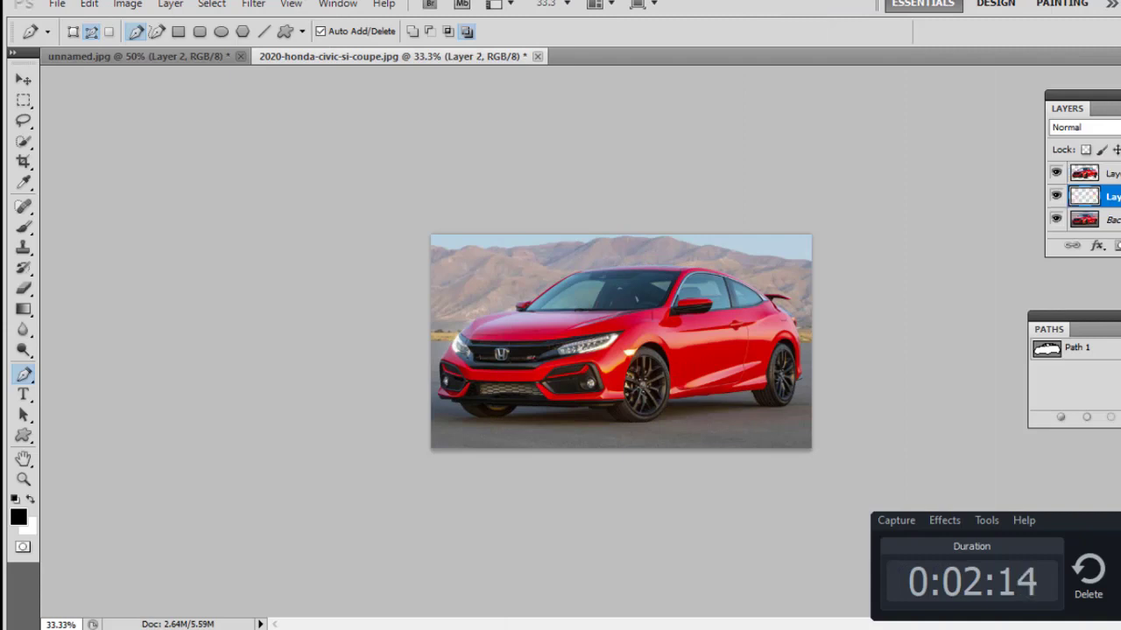
# Fill the blank layer under the car with white and select the cut-out car layer.
pyautogui.hotkey('ctrl', 'BackSpace')
pyautogui.hotkey('ctrl', '+')
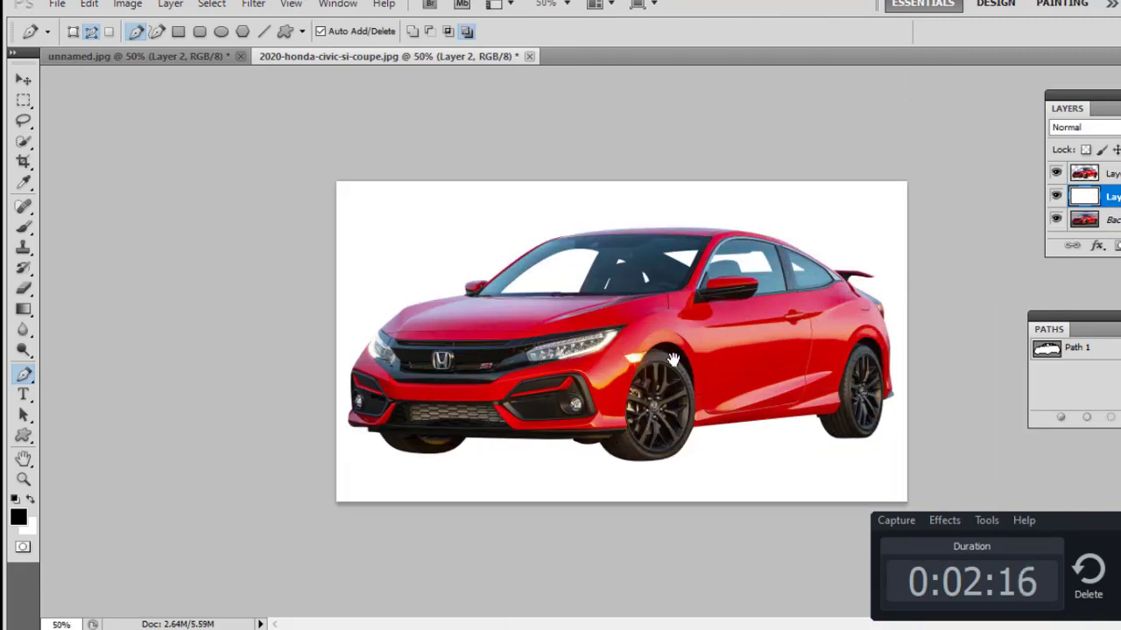
pyautogui.hotkey('ctrl', '-')
pyautogui.hotkey('ctrl', '-')
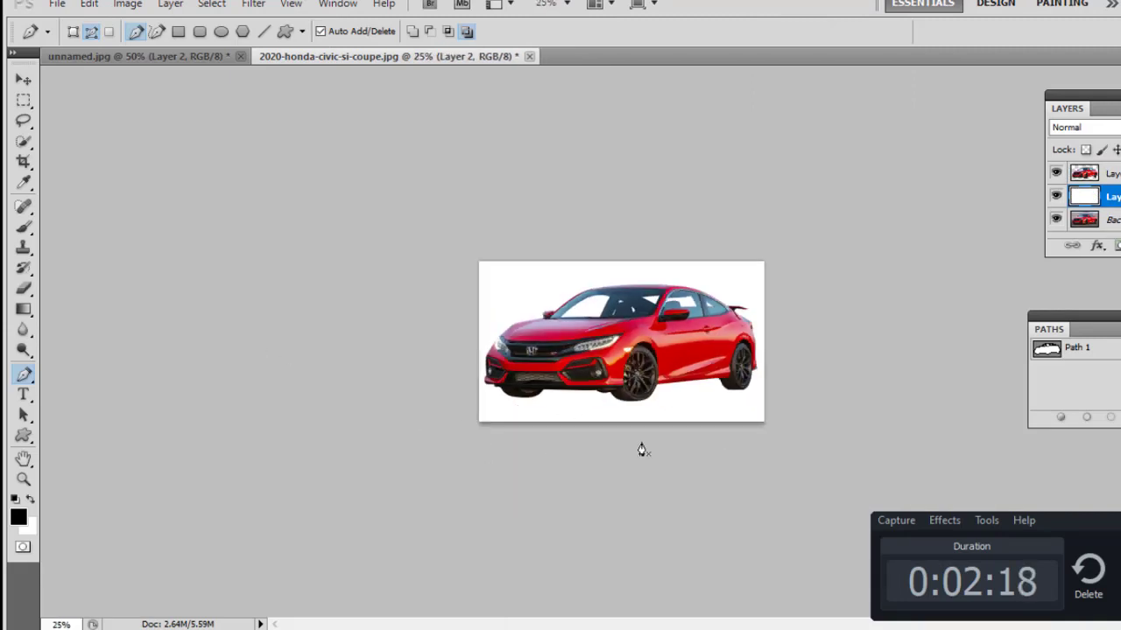
pyautogui.click(1105, 173)
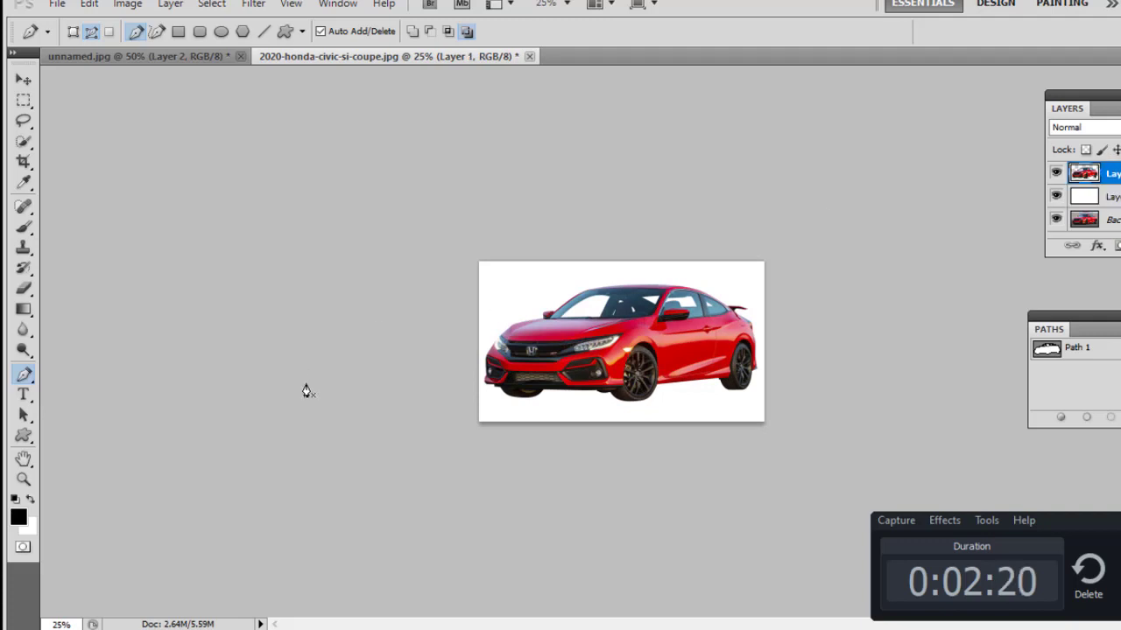
# Draw an oval pen path beneath the wheels and convert it into a selection.
pyautogui.click(652, 403)
pyautogui.click(560, 403)
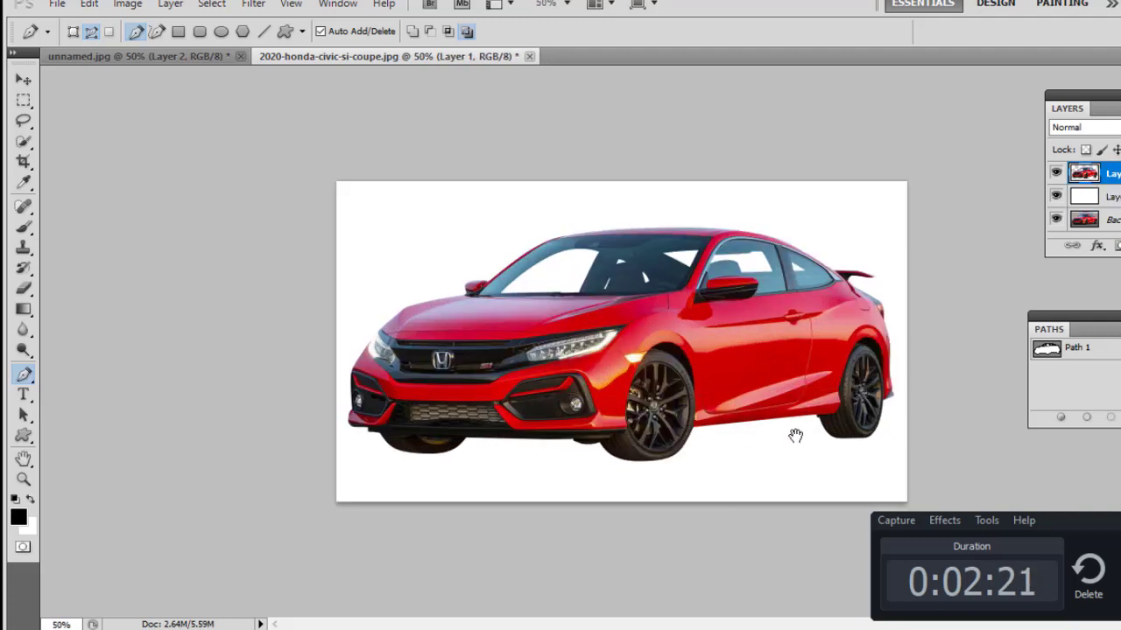
pyautogui.click(869, 435)
pyautogui.moveTo(626, 465); pyautogui.dragTo(567, 477)
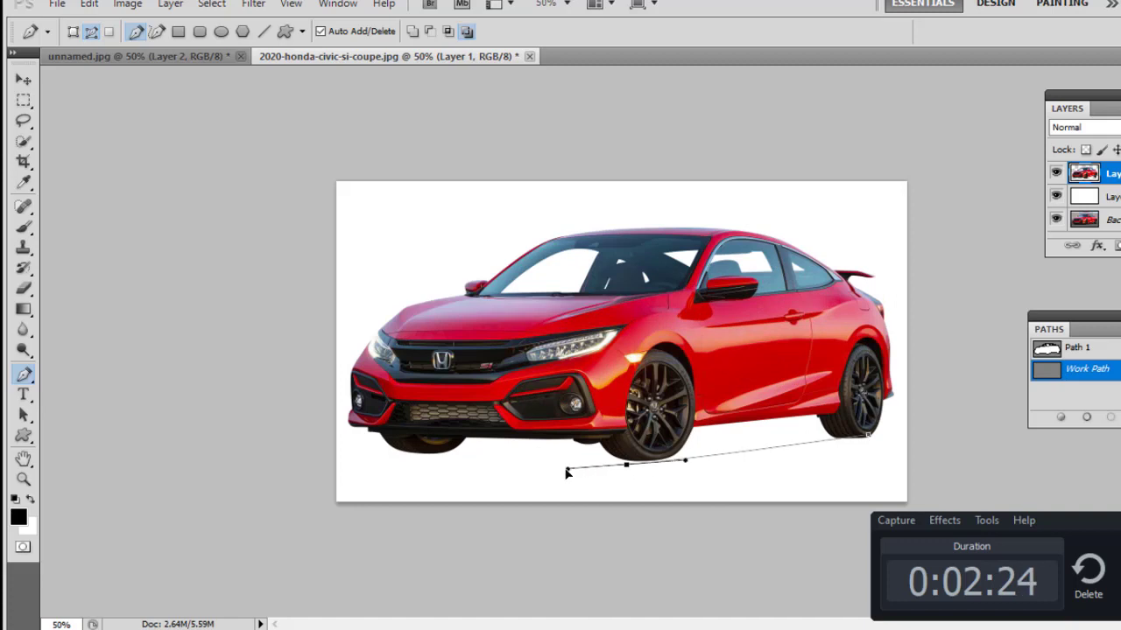
pyautogui.moveTo(424, 468); pyautogui.dragTo(351, 460)
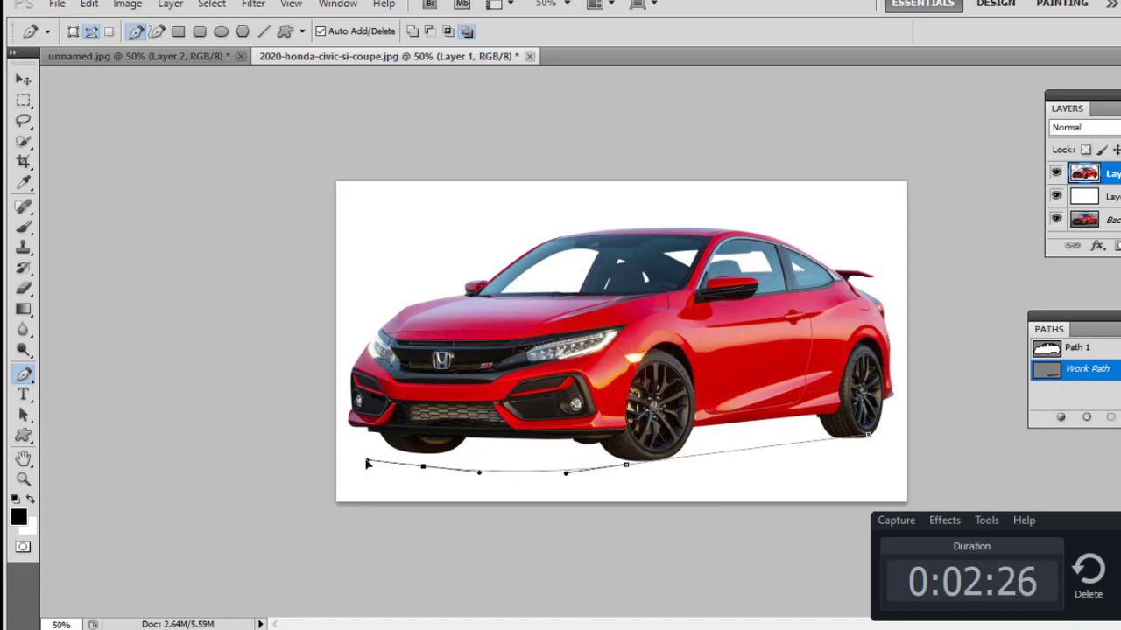
pyautogui.moveTo(439, 440); pyautogui.dragTo(530, 439)
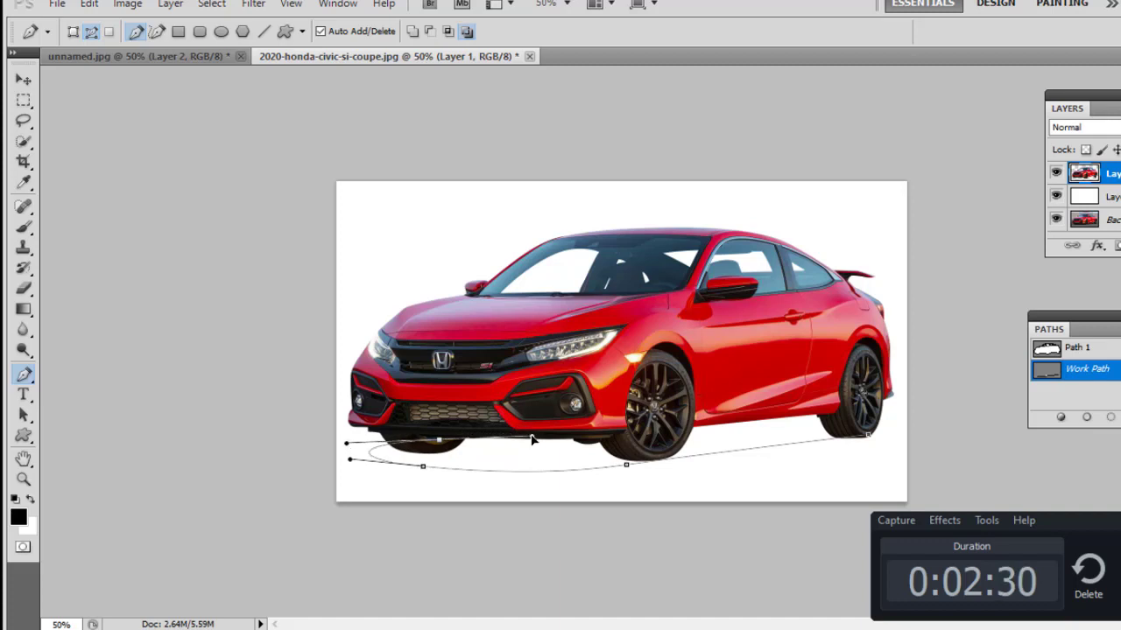
pyautogui.click(865, 435)
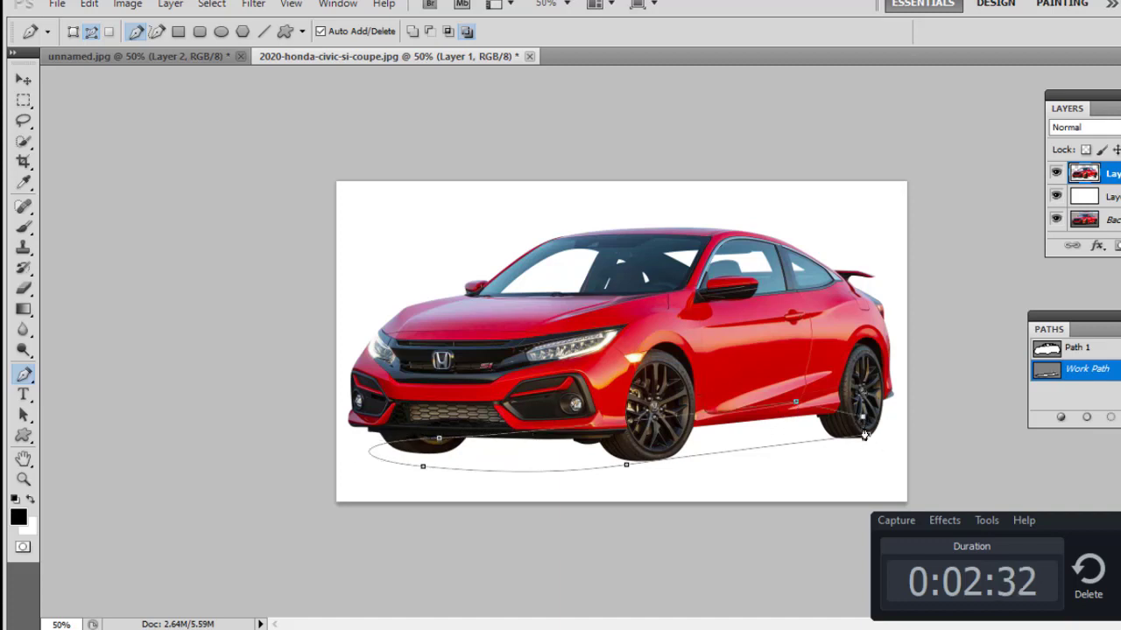
pyautogui.moveTo(779, 422)
pyautogui.mouseDown()
pyautogui.moveTo(903, 441)
pyautogui.moveTo(866, 441)
pyautogui.mouseUp()
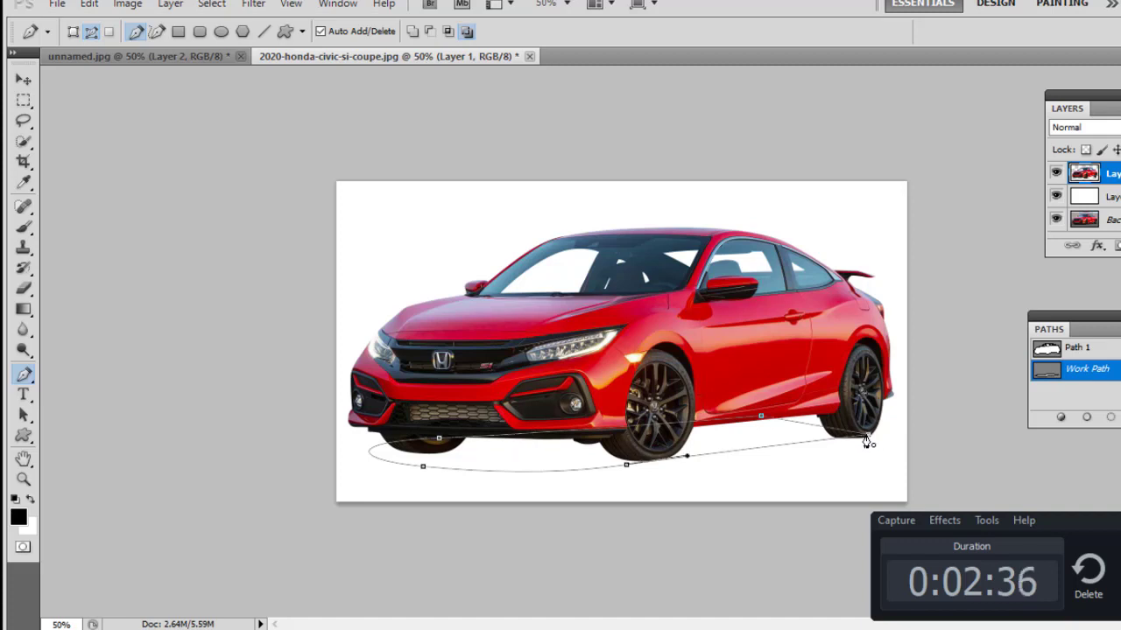
pyautogui.hotkey('ctrl', 'Return')
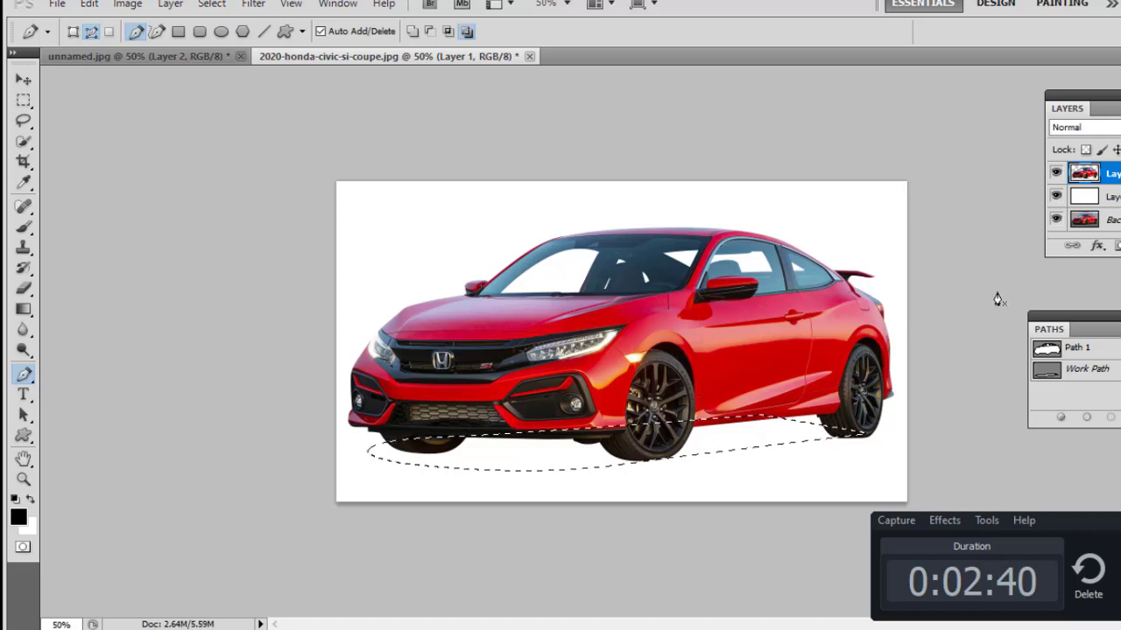
# On a new layer below the car, fill the oval selection with black and deselect.
pyautogui.hotkey('ctrl', 'shift', 'alt', 'n')
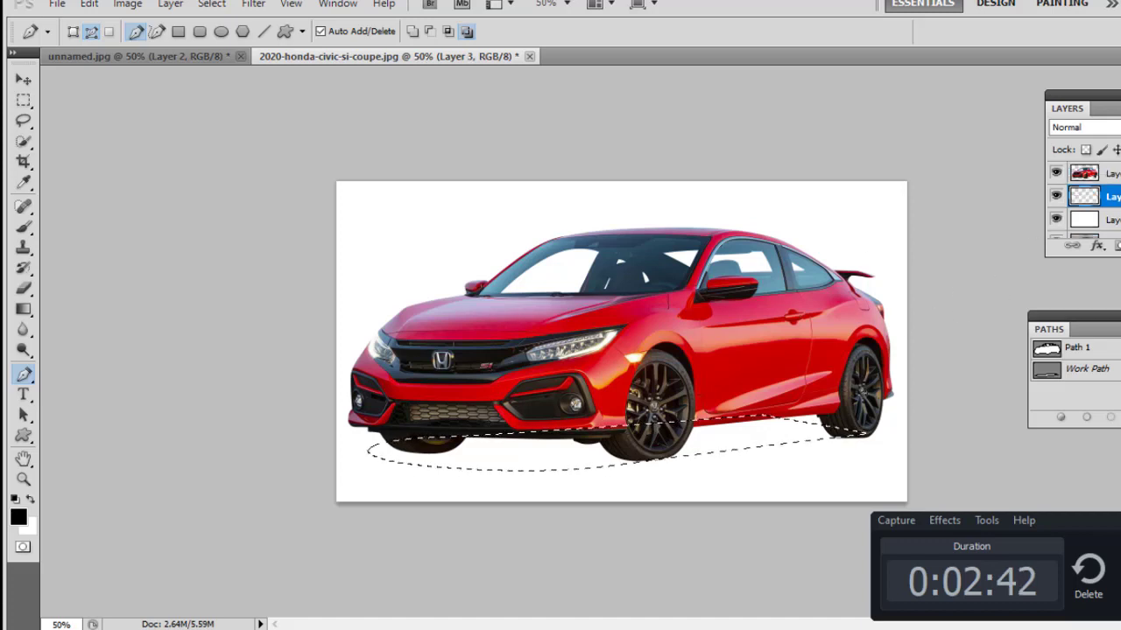
pyautogui.hotkey('alt', 'BackSpace')
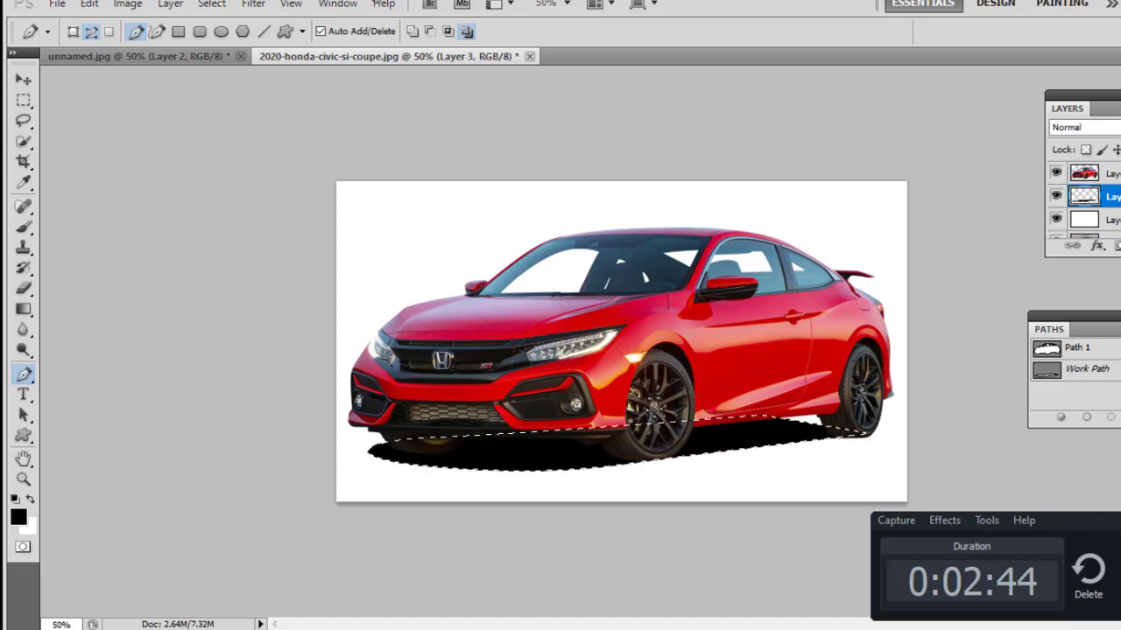
pyautogui.hotkey('ctrl', 'd')
# Soften the shadow with a Gaussian Blur of radius 10 pixels.
pyautogui.click(253, 9)
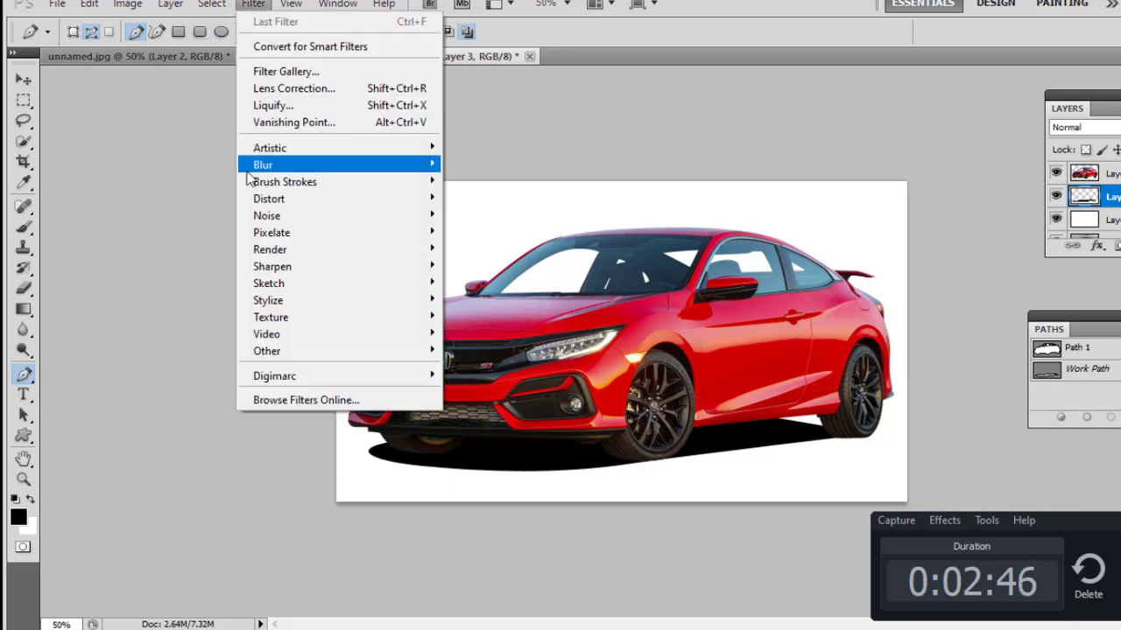
pyautogui.moveTo(263, 165)
pyautogui.click(486, 230)
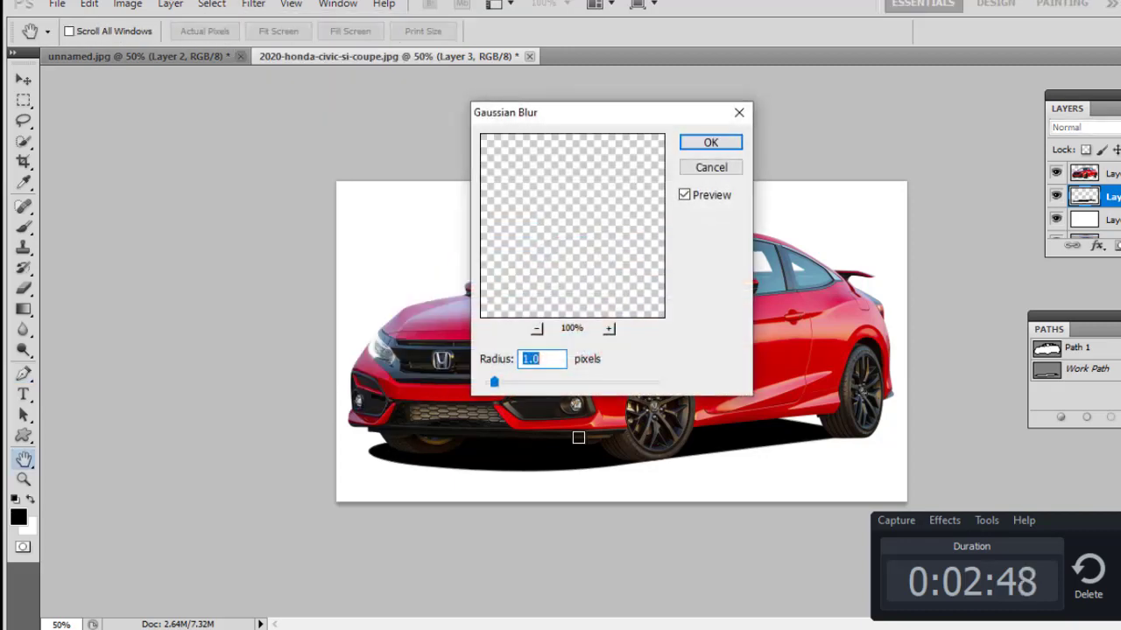
pyautogui.moveTo(528, 383); pyautogui.dragTo(542, 382)
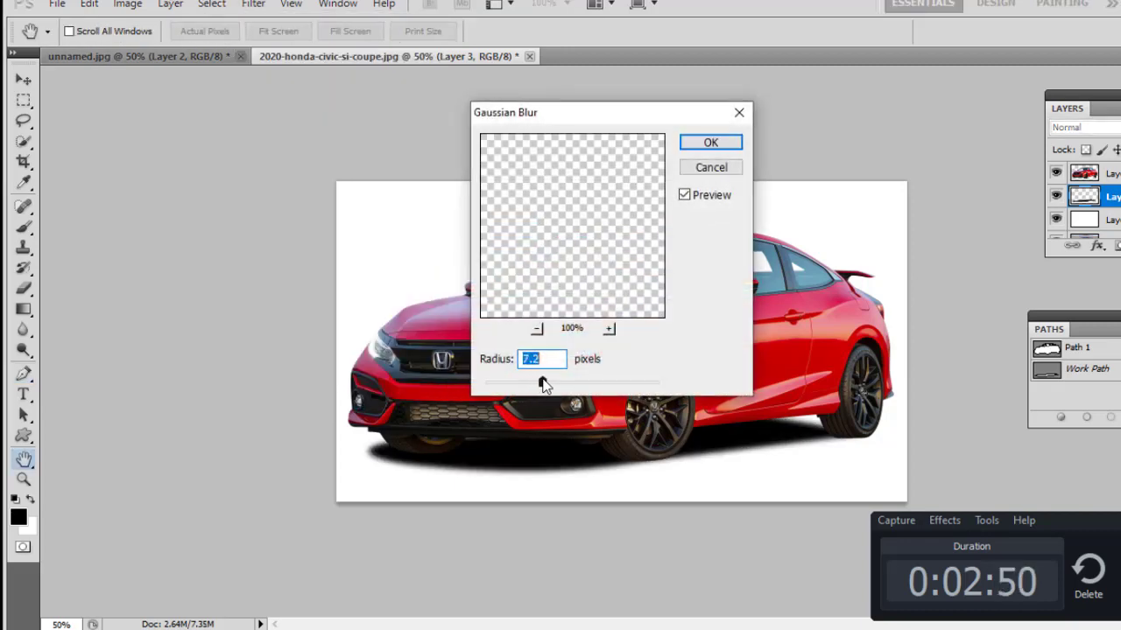
pyautogui.keyDown('ctrl'); pyautogui.click(710, 498); pyautogui.keyUp('ctrl')
pyautogui.keyDown('alt'); pyautogui.click(358, 444); pyautogui.keyUp('alt')
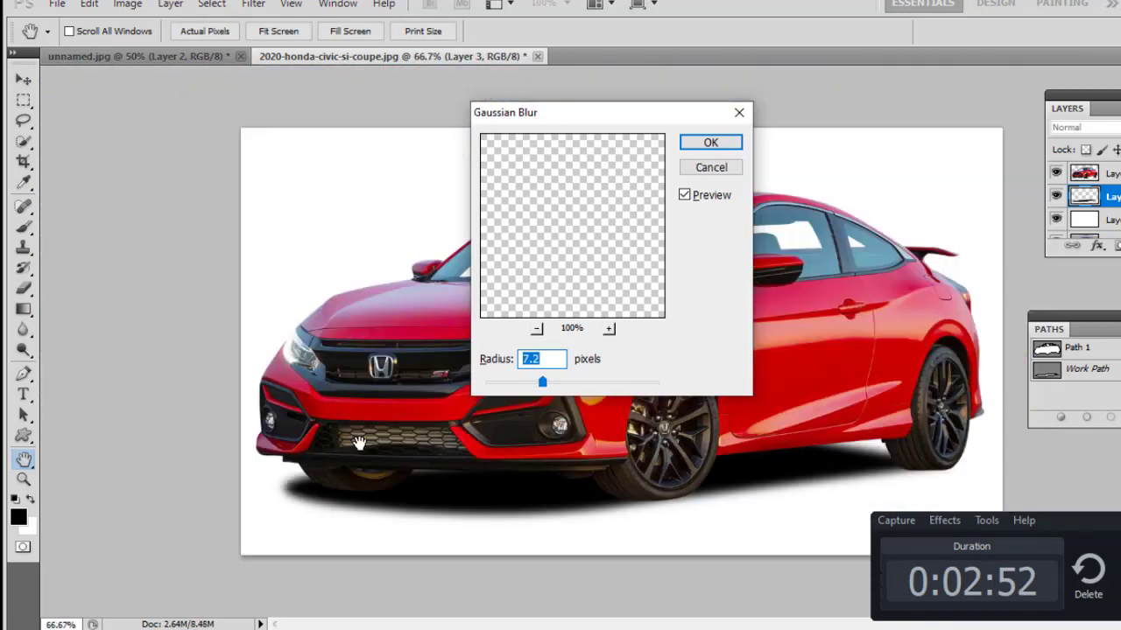
pyautogui.moveTo(542, 382); pyautogui.dragTo(550, 384)
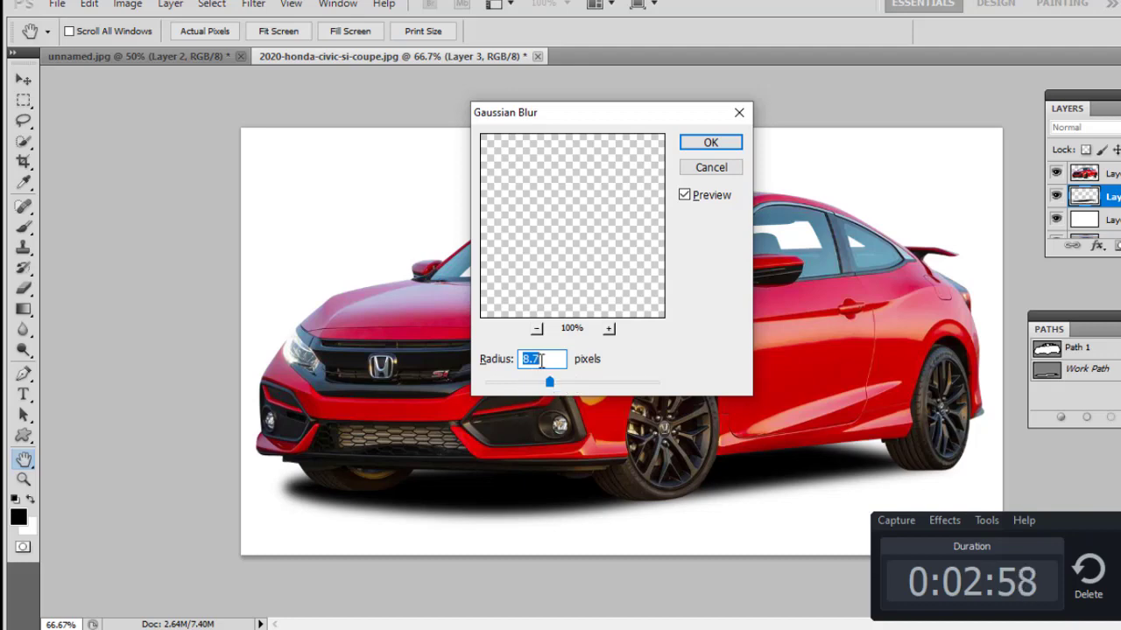
pyautogui.write('10')
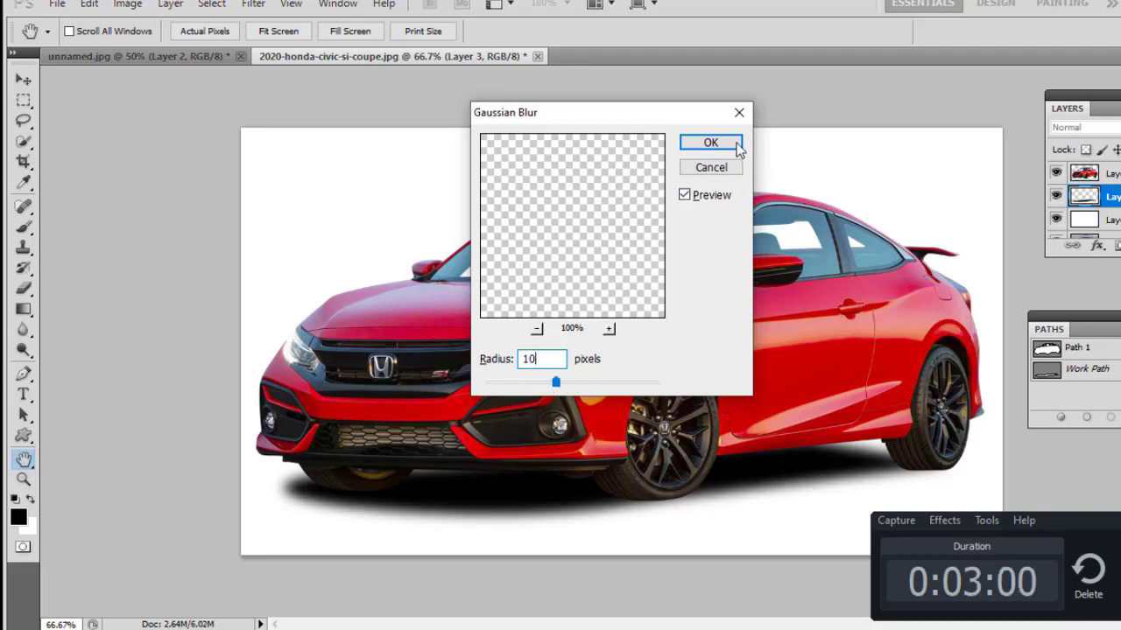
pyautogui.click(736, 144)
# Warp the shadow's lower-right part outward to widen it.
pyautogui.hotkey('ctrl', '-')
pyautogui.hotkey('ctrl', 't')
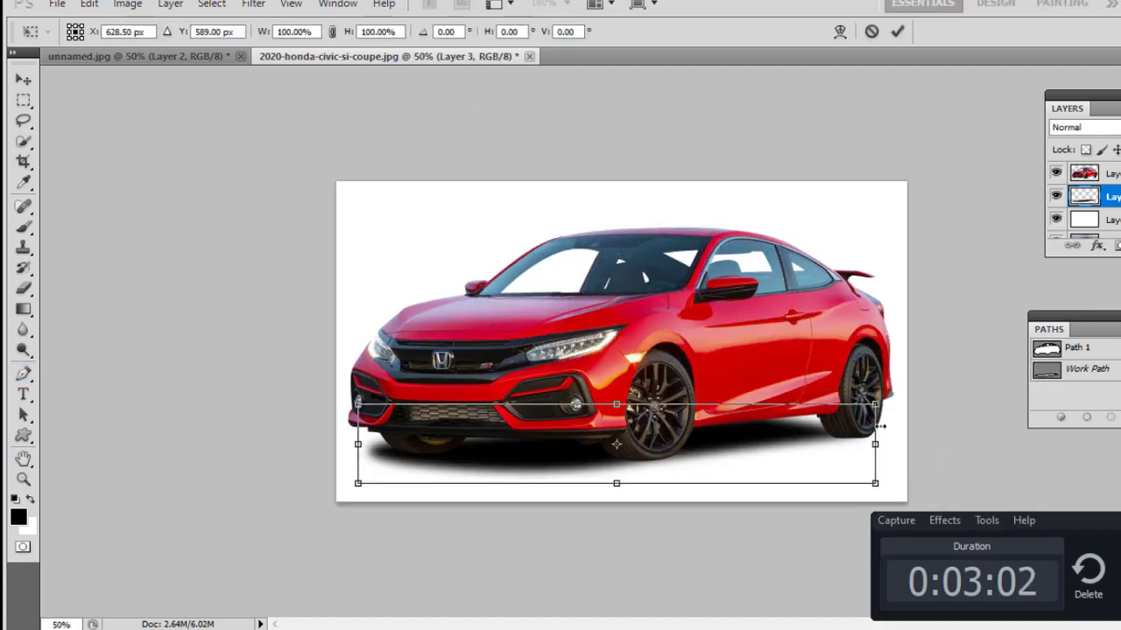
pyautogui.rightClick(882, 150)
pyautogui.click(924, 282)
pyautogui.moveTo(840, 460); pyautogui.dragTo(865, 461)
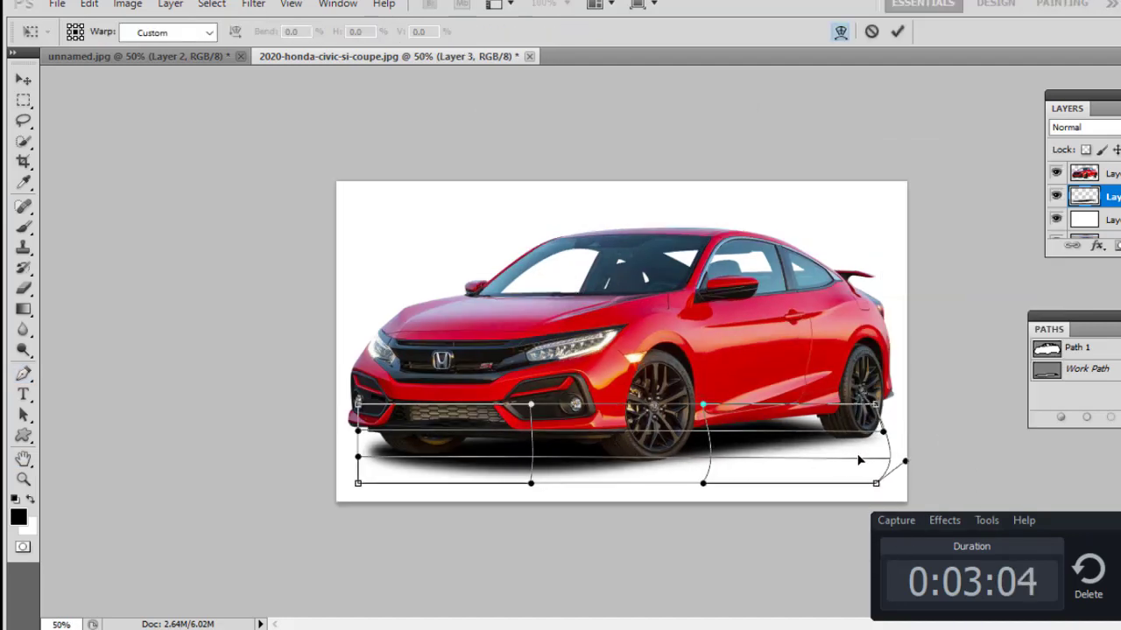
pyautogui.press('Return')
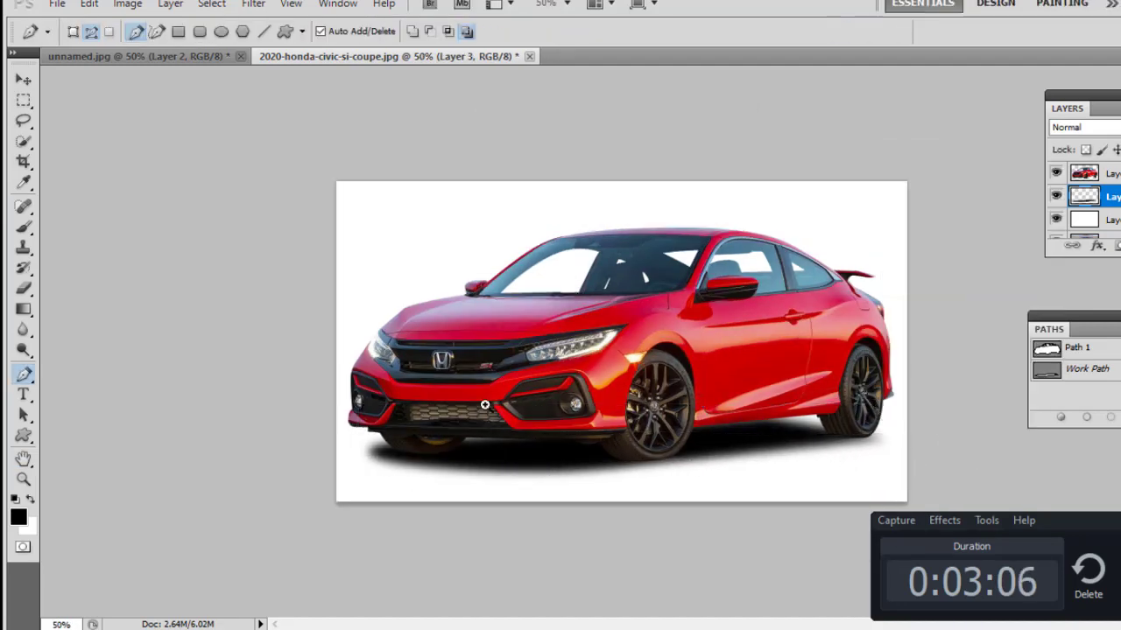
# Warp the shadow again, pulling its bottom edge down and extending it under the front bumper.
pyautogui.hotkey('ctrl', '+')
pyautogui.hotkey('ctrl', 't')
pyautogui.rightClick(434, 463)
pyautogui.click(493, 307)
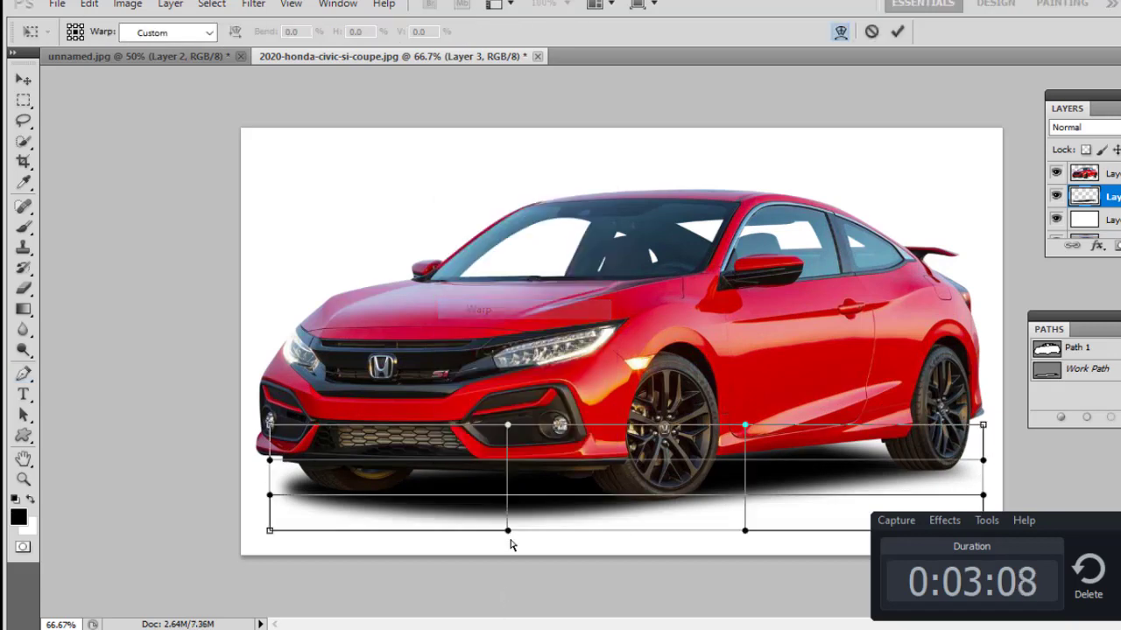
pyautogui.moveTo(508, 538)
pyautogui.mouseDown()
pyautogui.moveTo(578, 555)
pyautogui.moveTo(415, 525)
pyautogui.moveTo(323, 532)
pyautogui.mouseUp()
pyautogui.moveTo(279, 474); pyautogui.dragTo(316, 473)
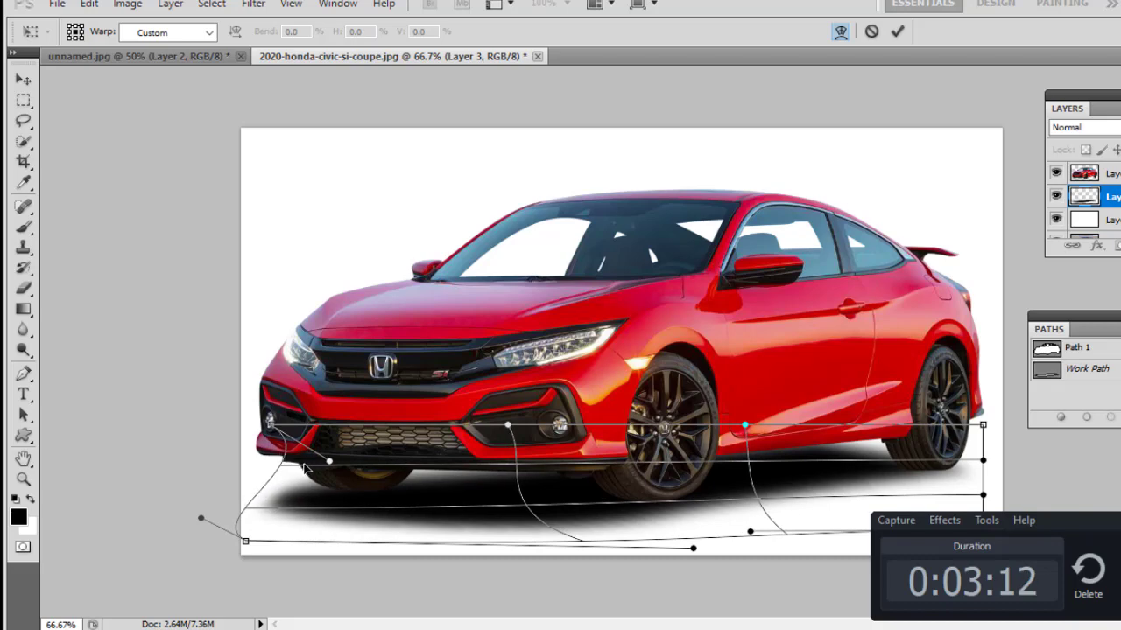
pyautogui.press('Return')
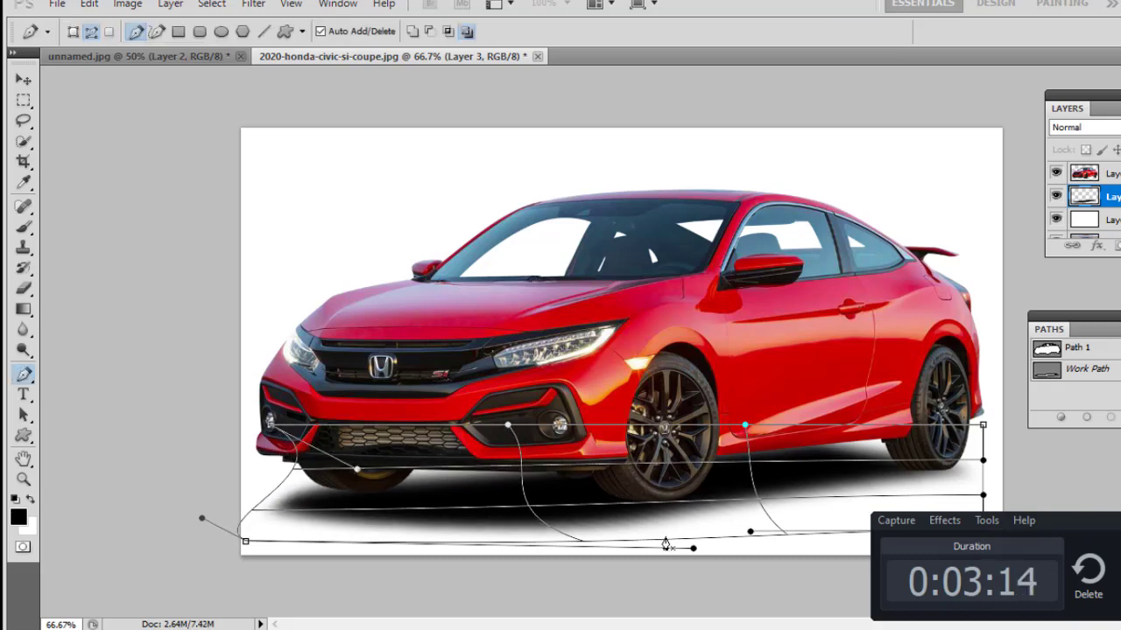
# Run one more Warp pass on the shadow and commit it.
pyautogui.hotkey('ctrl', '-')
pyautogui.hotkey('ctrl', '+')
pyautogui.hotkey('ctrl', 't')
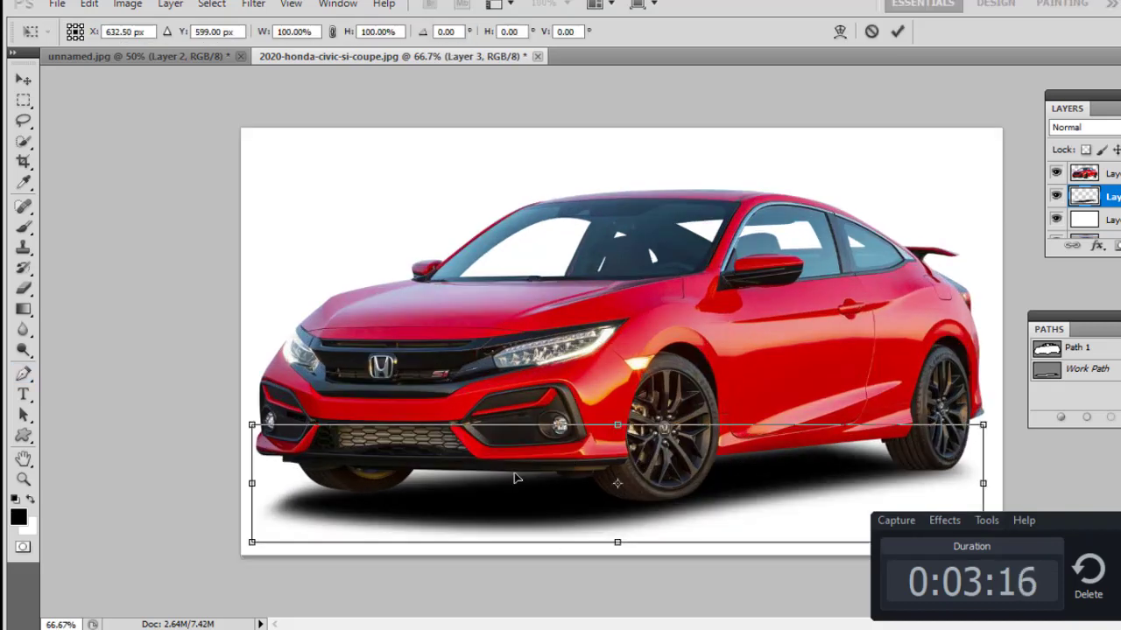
pyautogui.rightClick(515, 194)
pyautogui.click(556, 330)
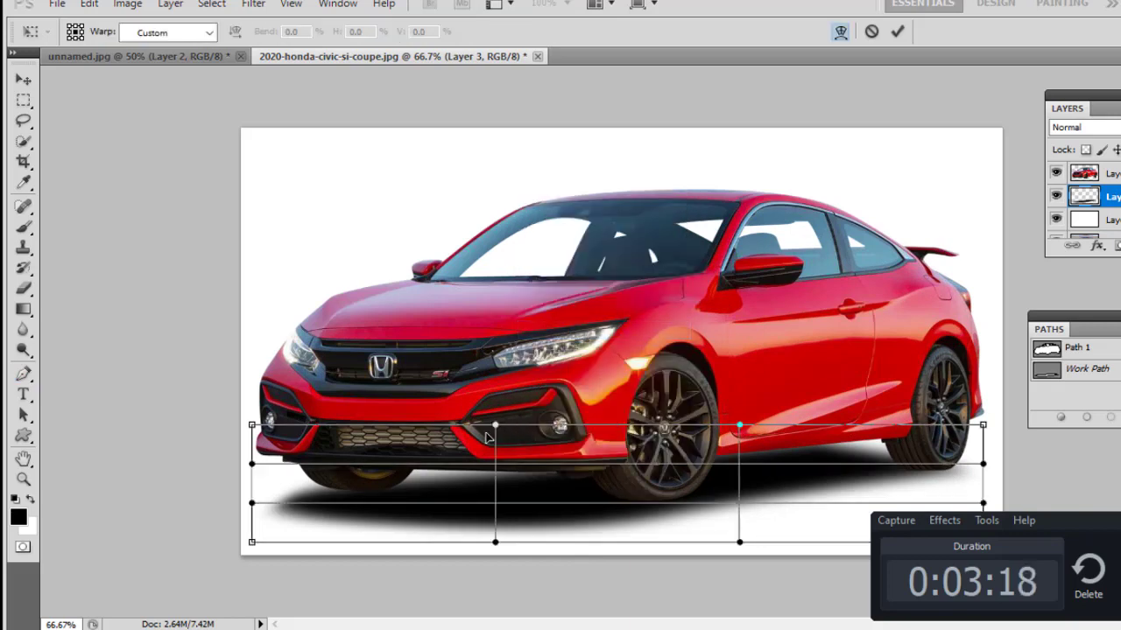
pyautogui.press('Return')
# Erase part of the dark shadow with a size-250 Eraser to lighten it.
pyautogui.hotkey('ctrl', '+')
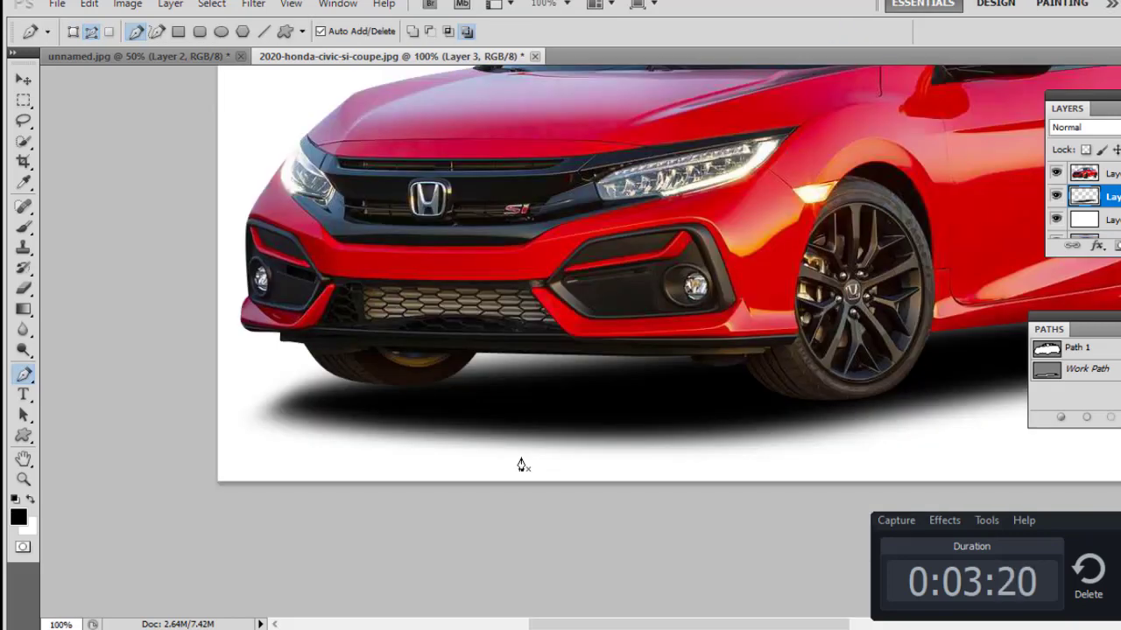
pyautogui.press('e')
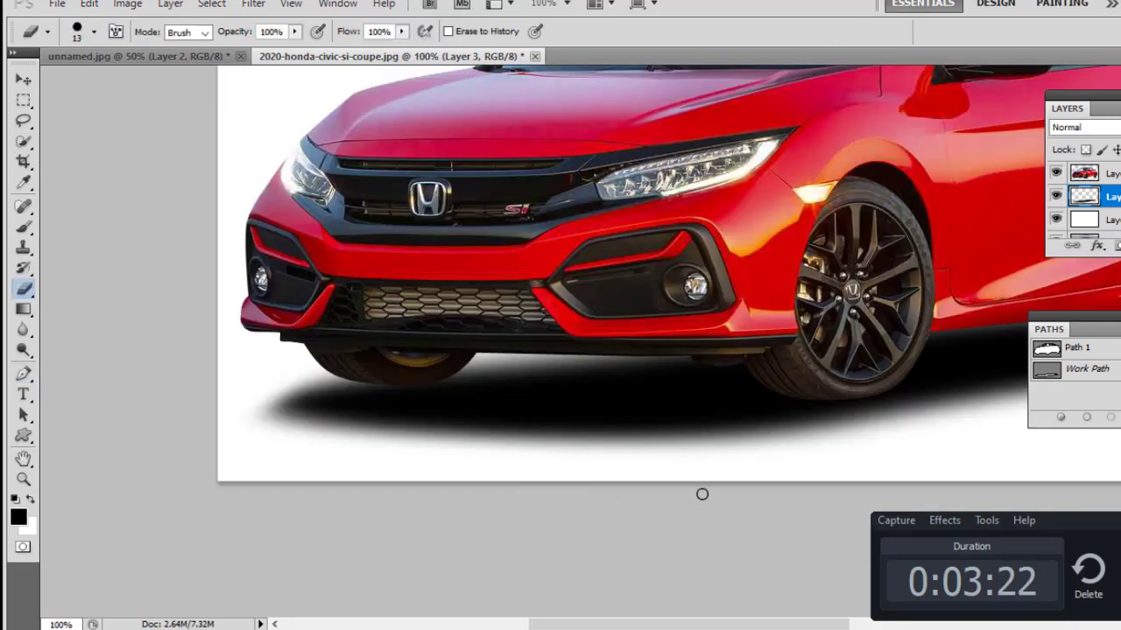
pyautogui.press(']')
pyautogui.press(']')
pyautogui.press(']')
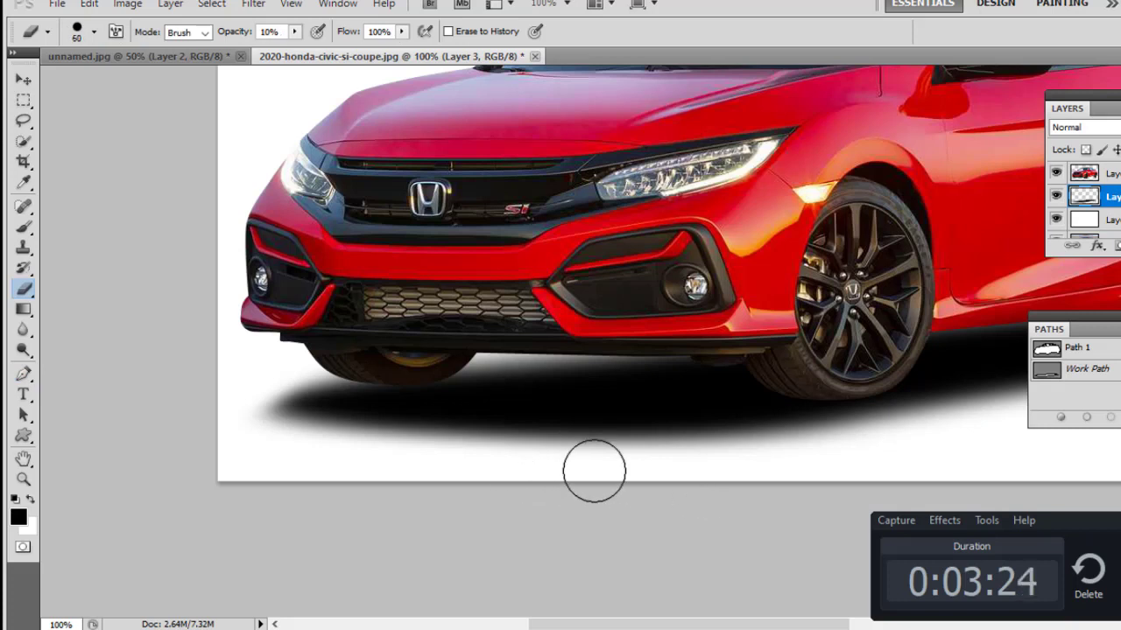
pyautogui.press(']')
pyautogui.press(']')
pyautogui.press(']')
pyautogui.press(']')
pyautogui.press(']')
pyautogui.press(']')
pyautogui.moveTo(826, 513); pyautogui.dragTo(11, 385)
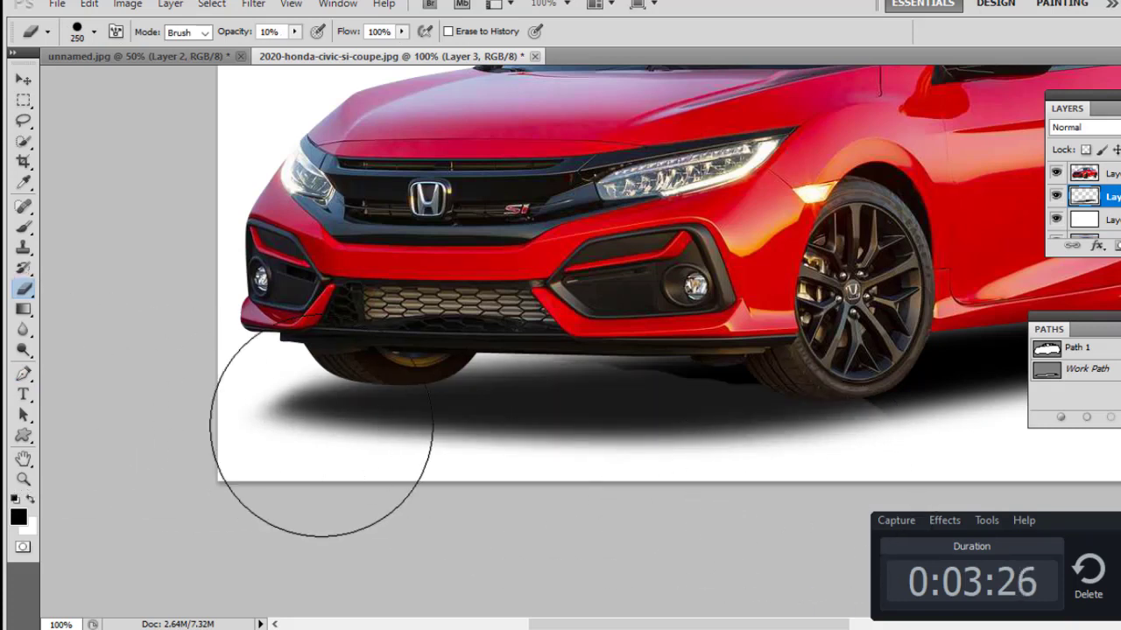
# Make the eraser fully soft-edged and fade the shadow under the car's left front.
pyautogui.rightClick(567, 312)
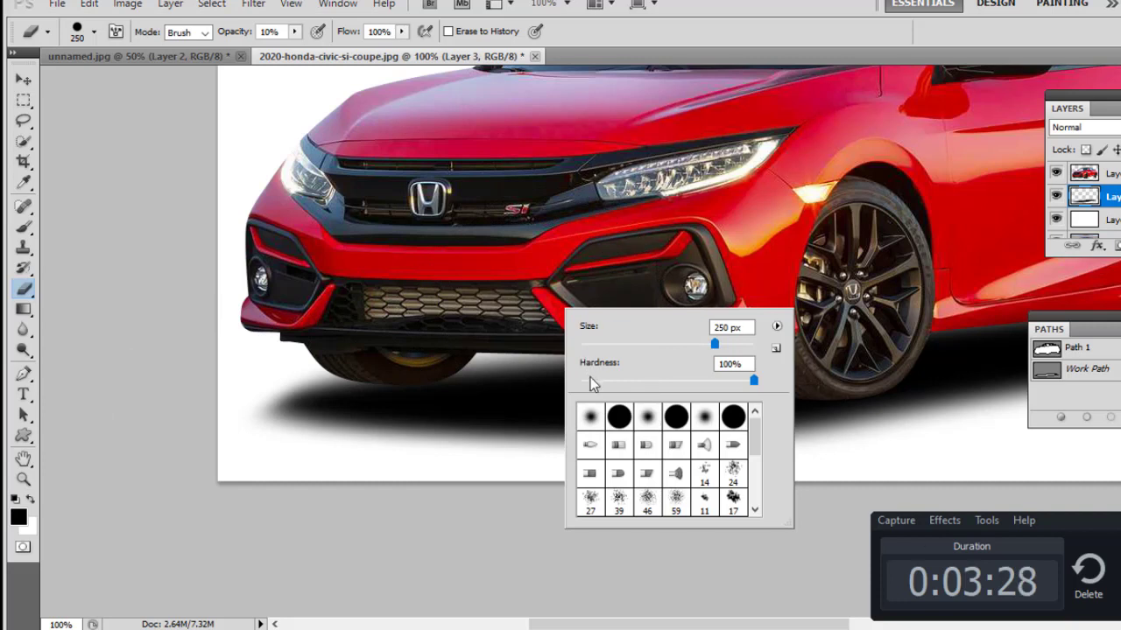
pyautogui.click(590, 382)
pyautogui.press('Return')
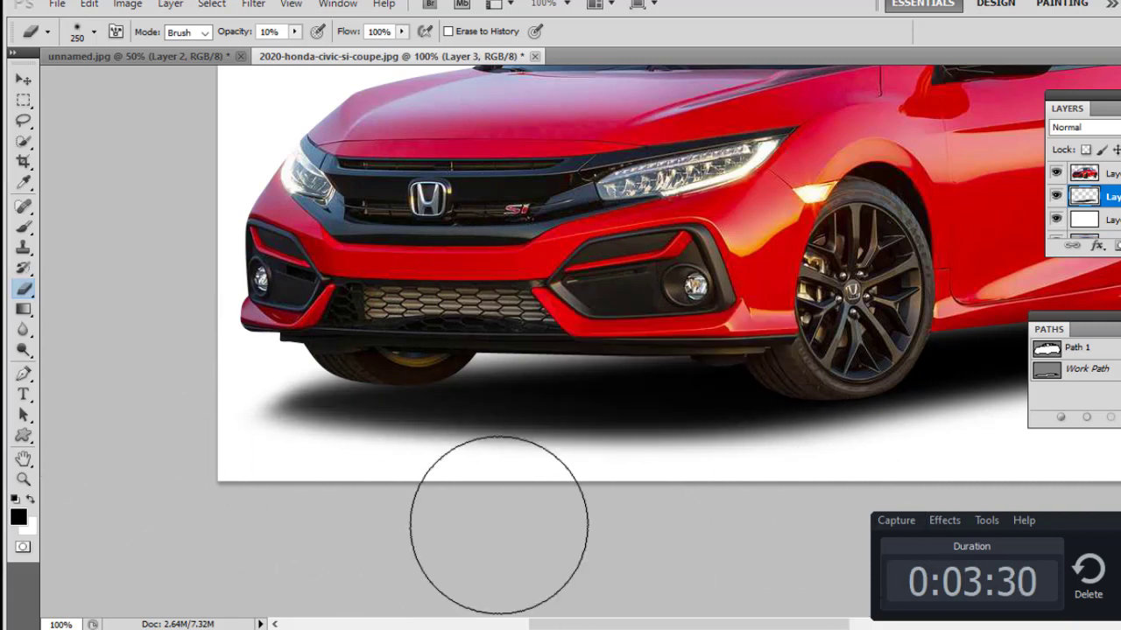
pyautogui.moveTo(232, 430); pyautogui.dragTo(463, 588)
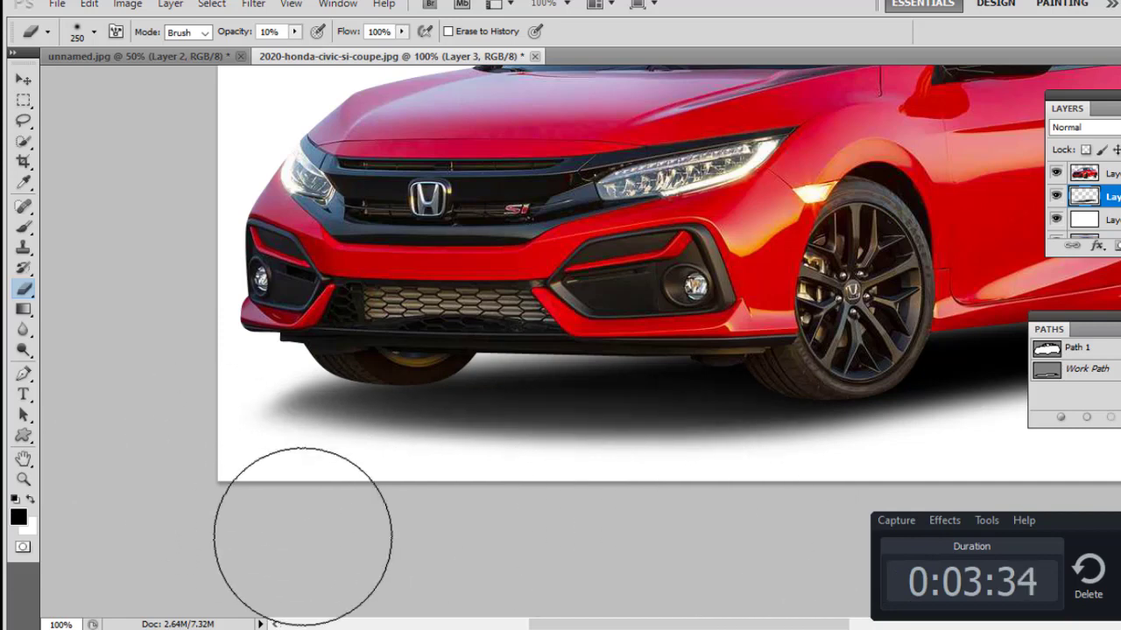
# Scroll along the car to bring the side wheels into view with the Brush tool selected.
pyautogui.hscroll(3, 499, 526)
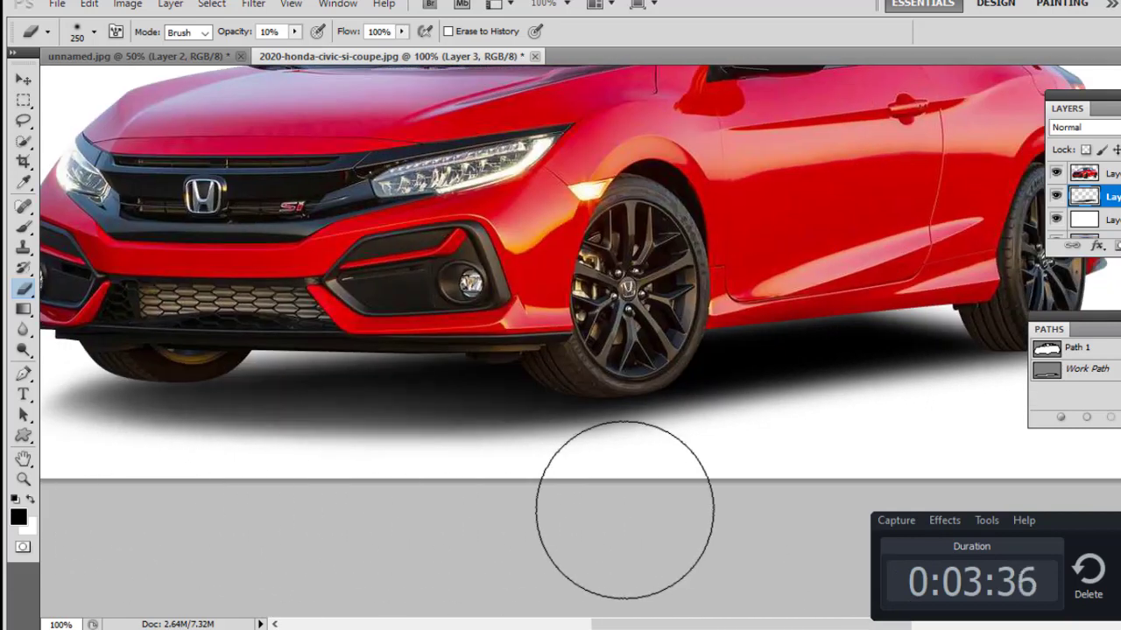
pyautogui.hscroll(2, 631, 510)
pyautogui.hscroll(3, 543, 500)
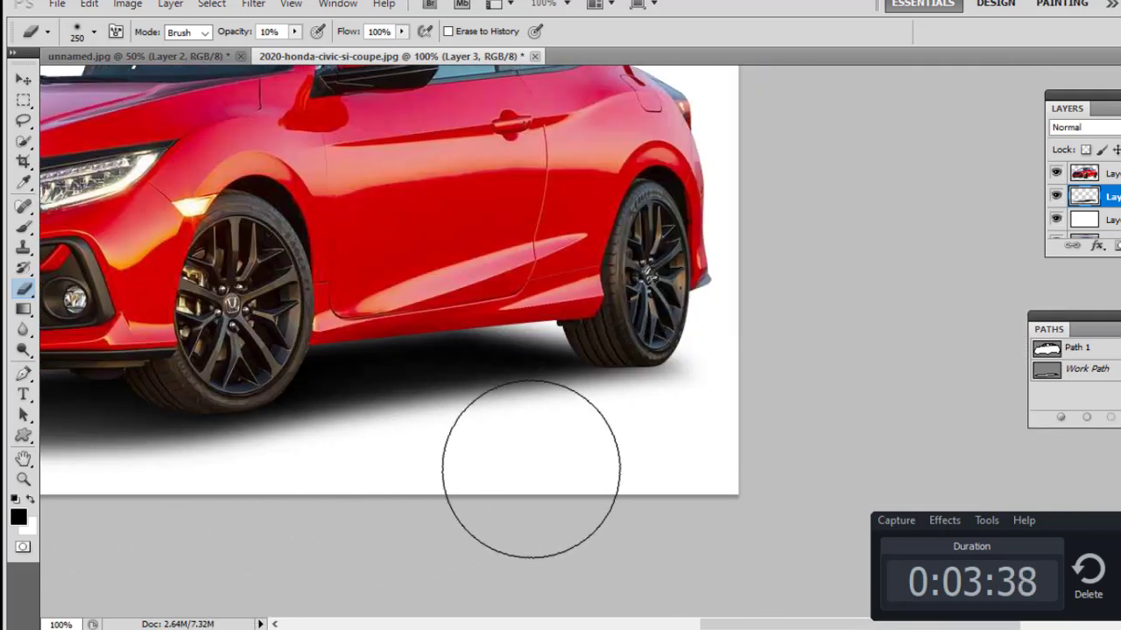
pyautogui.hscroll(-7, 442, 534)
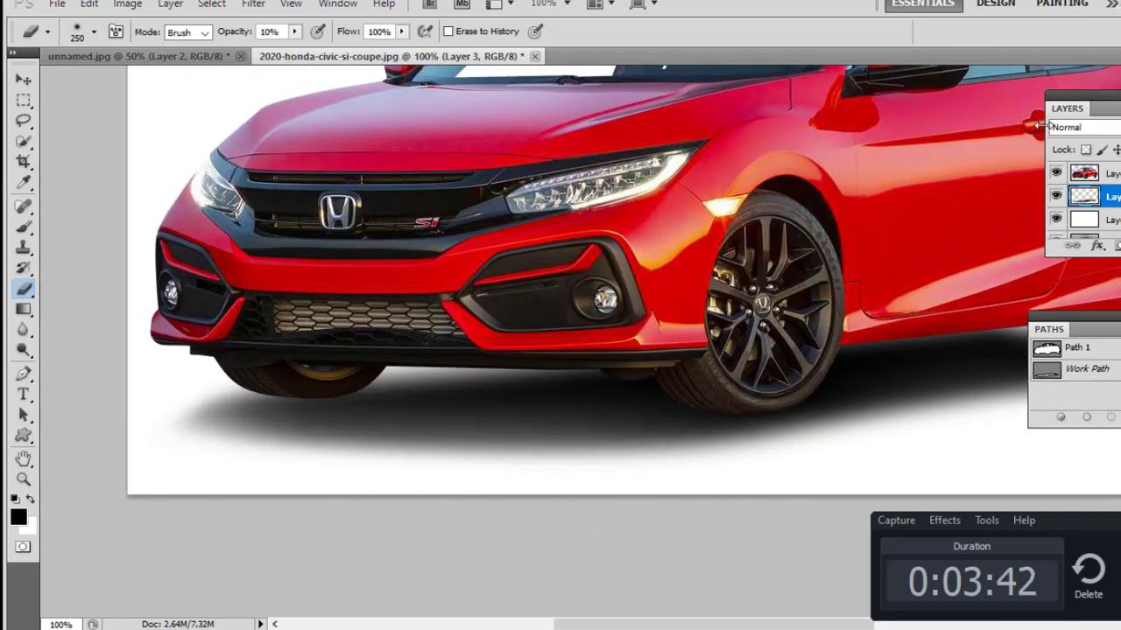
pyautogui.hscroll(5, 525, 412)
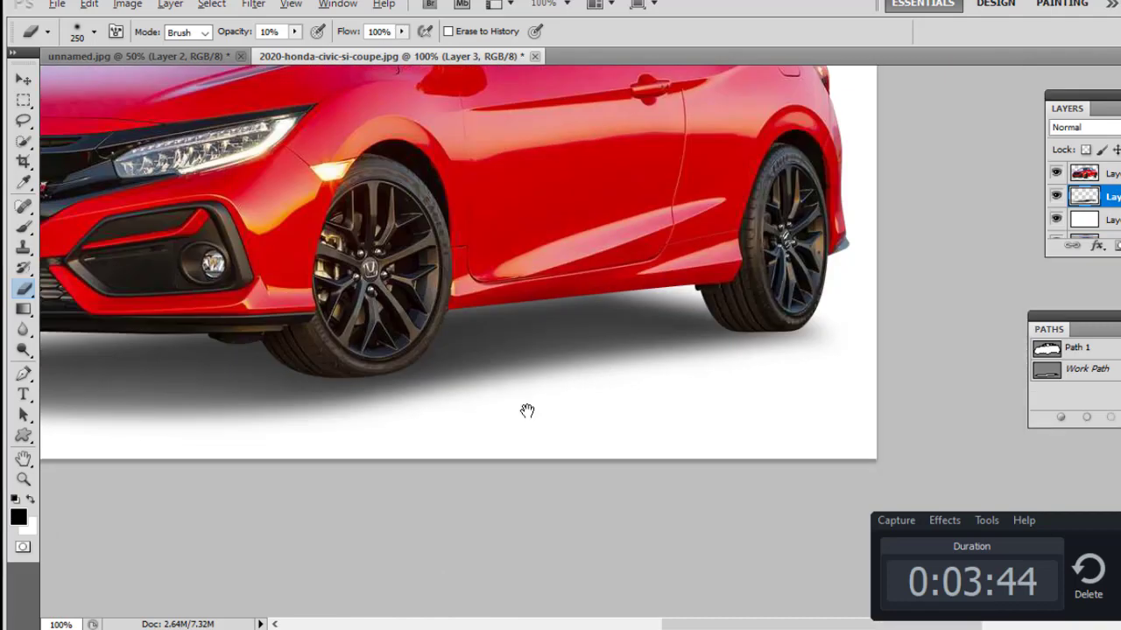
pyautogui.hotkey('ctrl', '-')
pyautogui.hotkey('ctrl', '+')
pyautogui.hscroll(3, 321, 383)
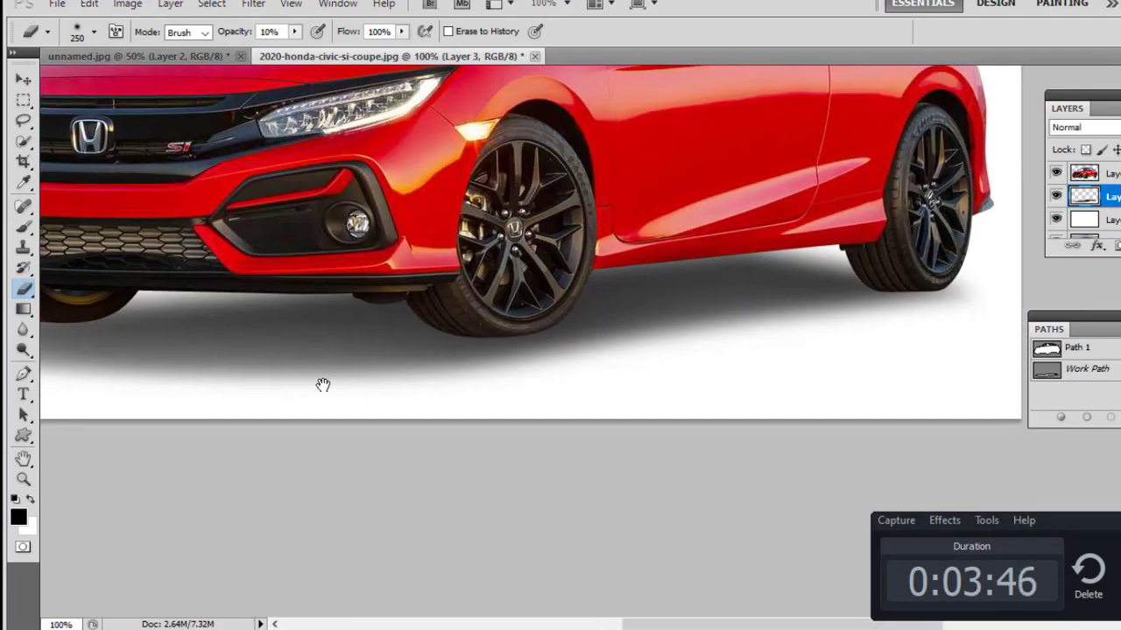
pyautogui.hscroll(-5, 750, 500)
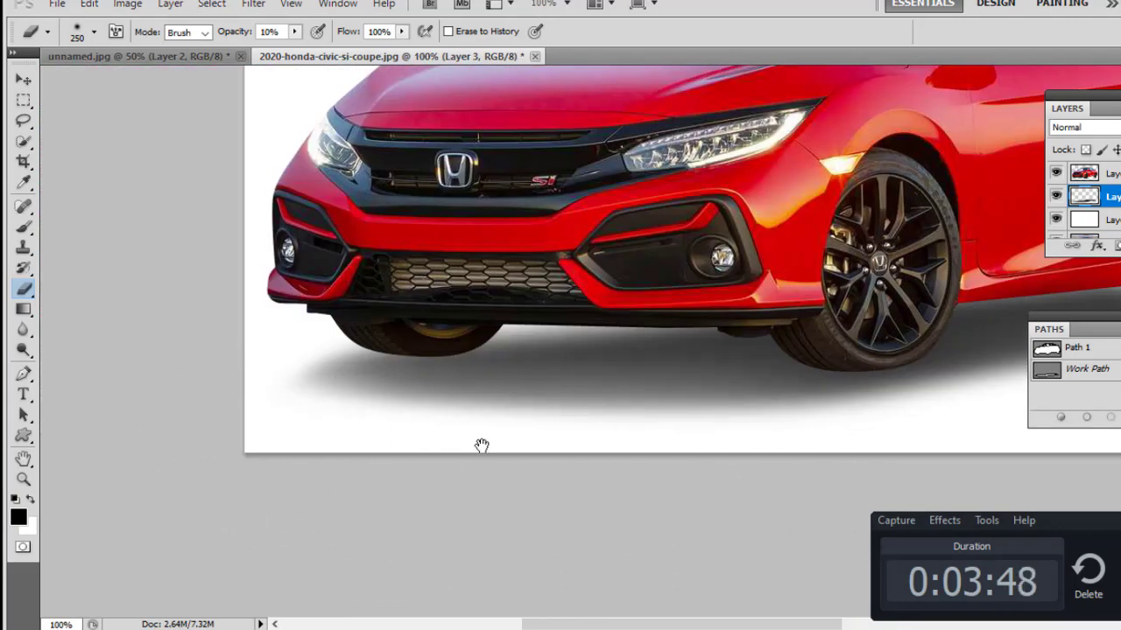
pyautogui.hscroll(3, 483, 446)
pyautogui.press('b')
pyautogui.moveTo(598, 427); pyautogui.dragTo(480, 405)
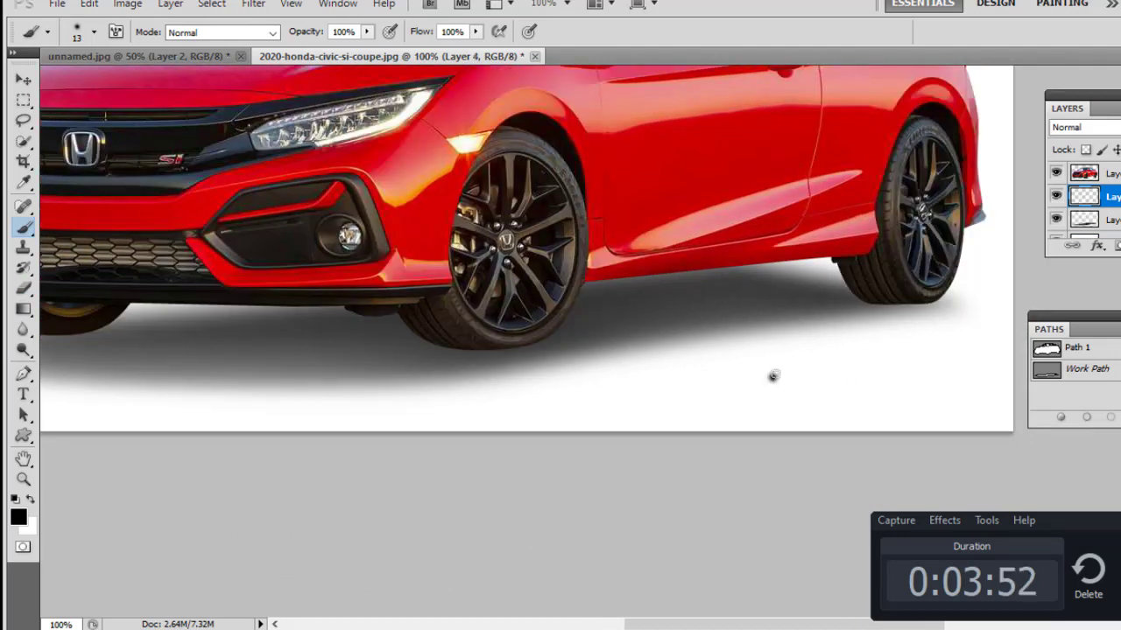
# Stretch, tilt and flatten the small shadow patch to sit under the front wheel.
pyautogui.hotkey('ctrl', 't')
pyautogui.moveTo(785, 378)
pyautogui.mouseDown()
pyautogui.moveTo(858, 378)
pyautogui.moveTo(587, 351)
pyautogui.mouseUp()
pyautogui.moveTo(505, 353); pyautogui.dragTo(505, 380)
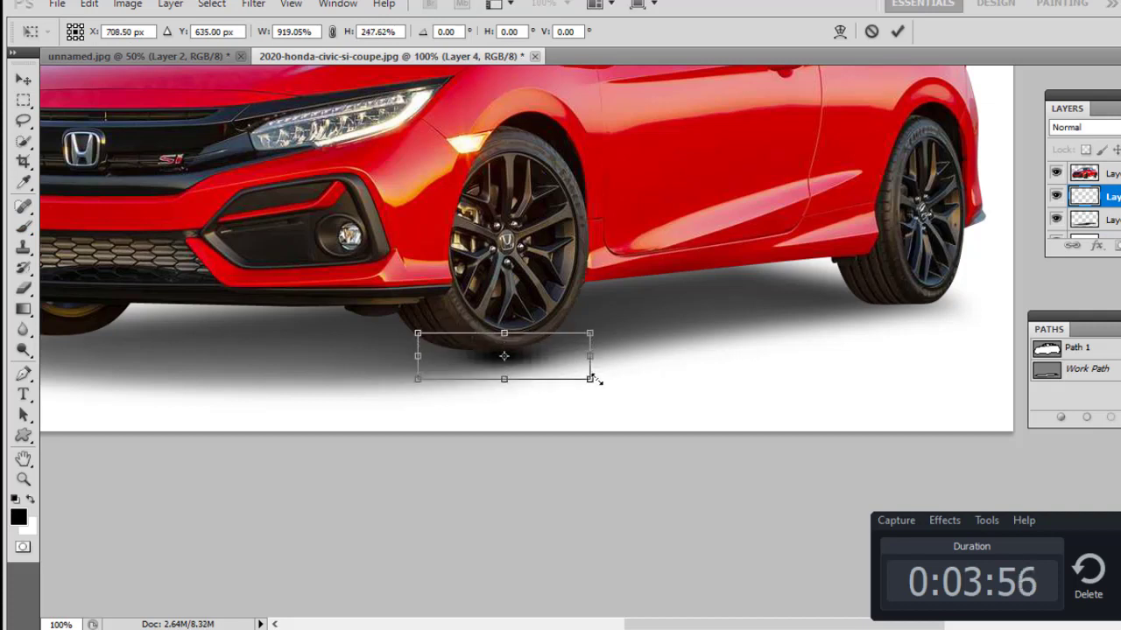
pyautogui.moveTo(590, 378)
pyautogui.mouseDown()
pyautogui.moveTo(651, 390)
pyautogui.moveTo(673, 364)
pyautogui.mouseUp()
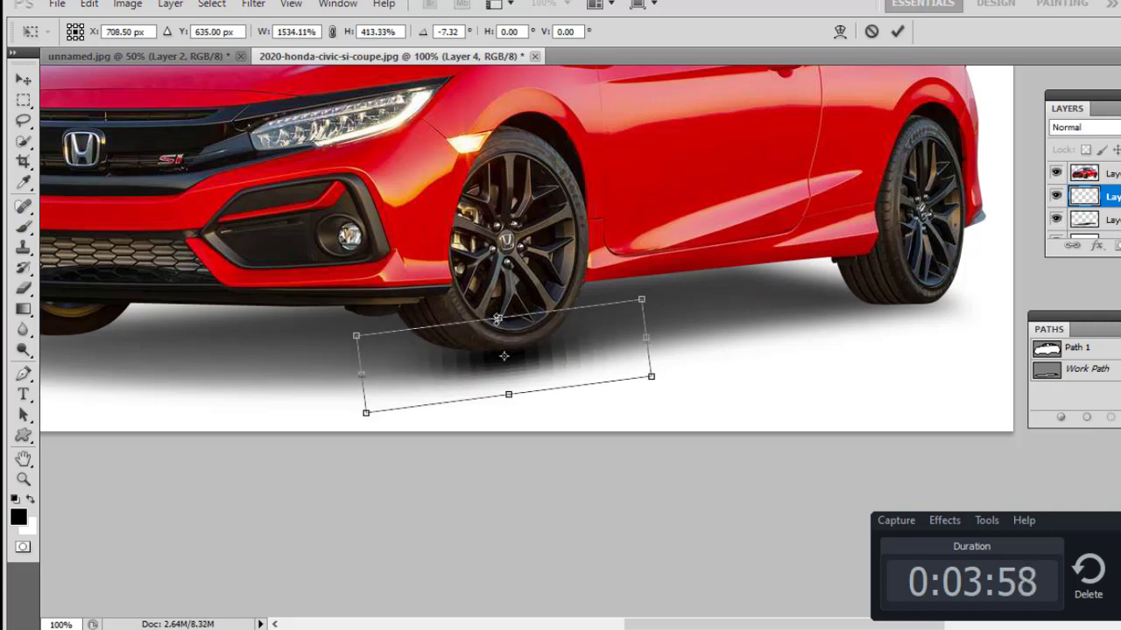
pyautogui.moveTo(497, 319); pyautogui.dragTo(505, 356)
pyautogui.moveTo(564, 382); pyautogui.dragTo(550, 357)
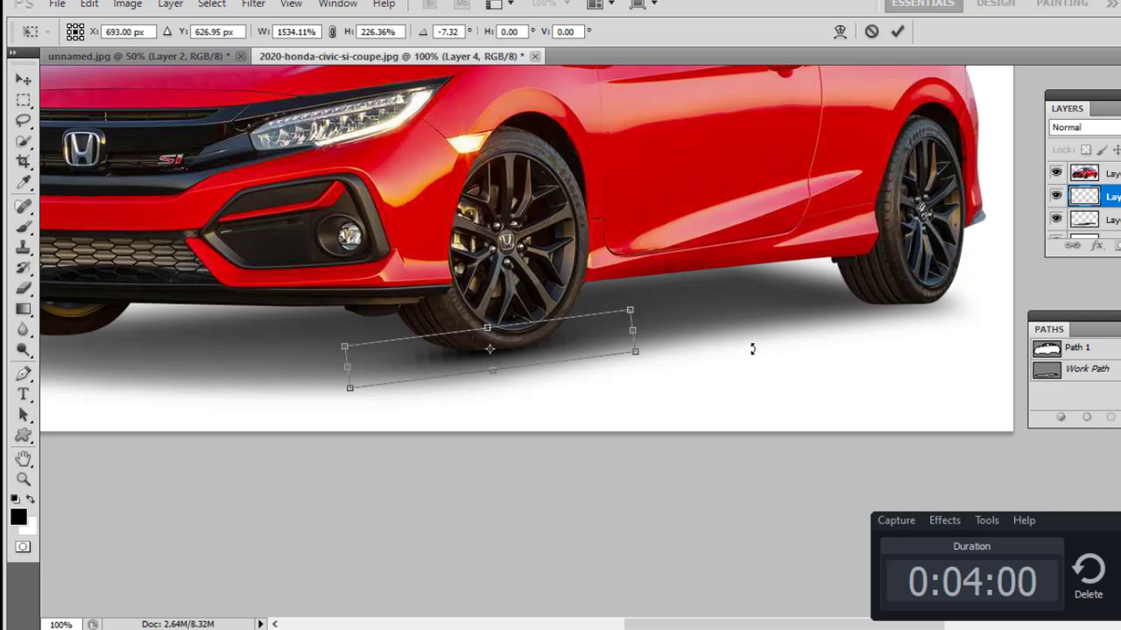
pyautogui.press('Return')
# Duplicate the wheel shadow and reshape the copy, widened and tilted, under the rear wheel.
pyautogui.moveTo(673, 378); pyautogui.dragTo(629, 372)
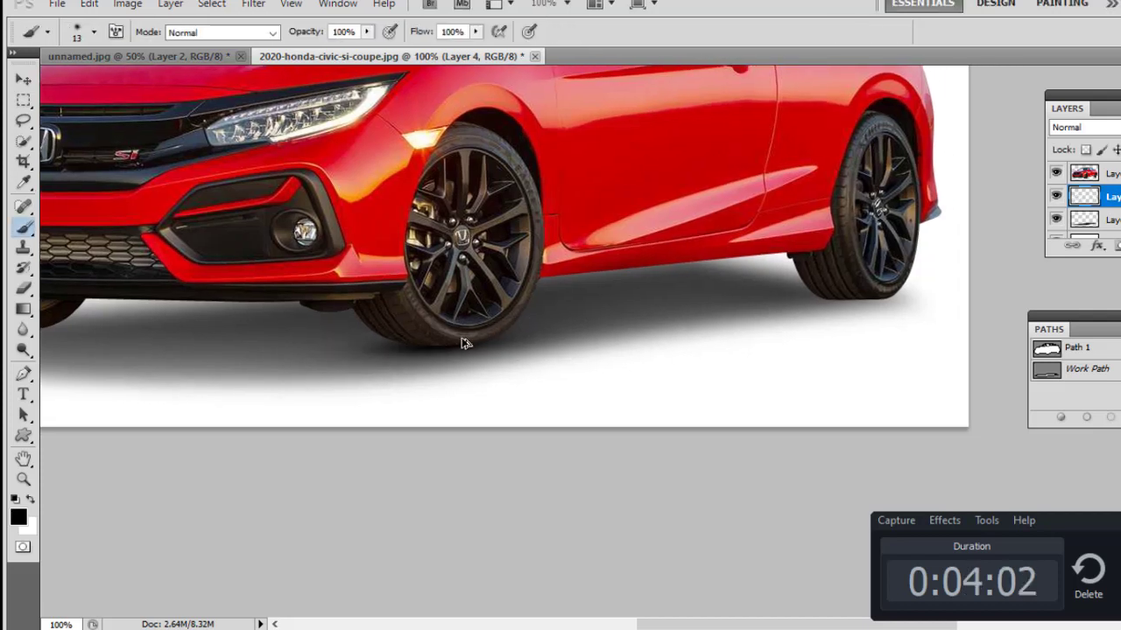
pyautogui.hotkey('ctrl', 'j')
pyautogui.moveTo(923, 287); pyautogui.dragTo(718, 327)
pyautogui.hotkey('ctrl', 't')
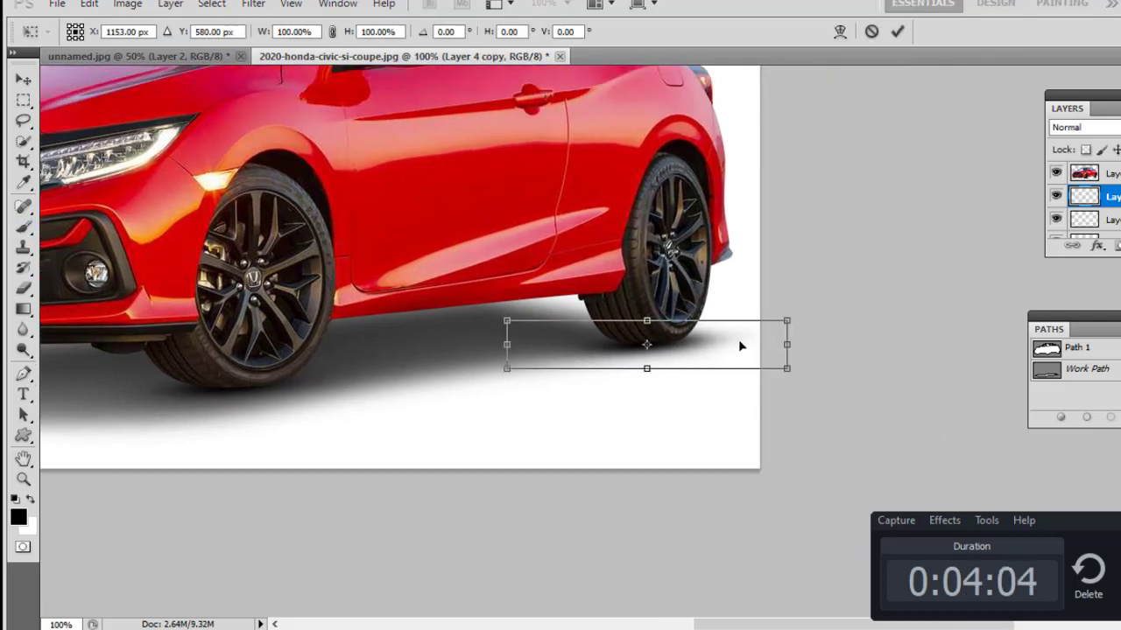
pyautogui.moveTo(788, 345); pyautogui.dragTo(726, 366)
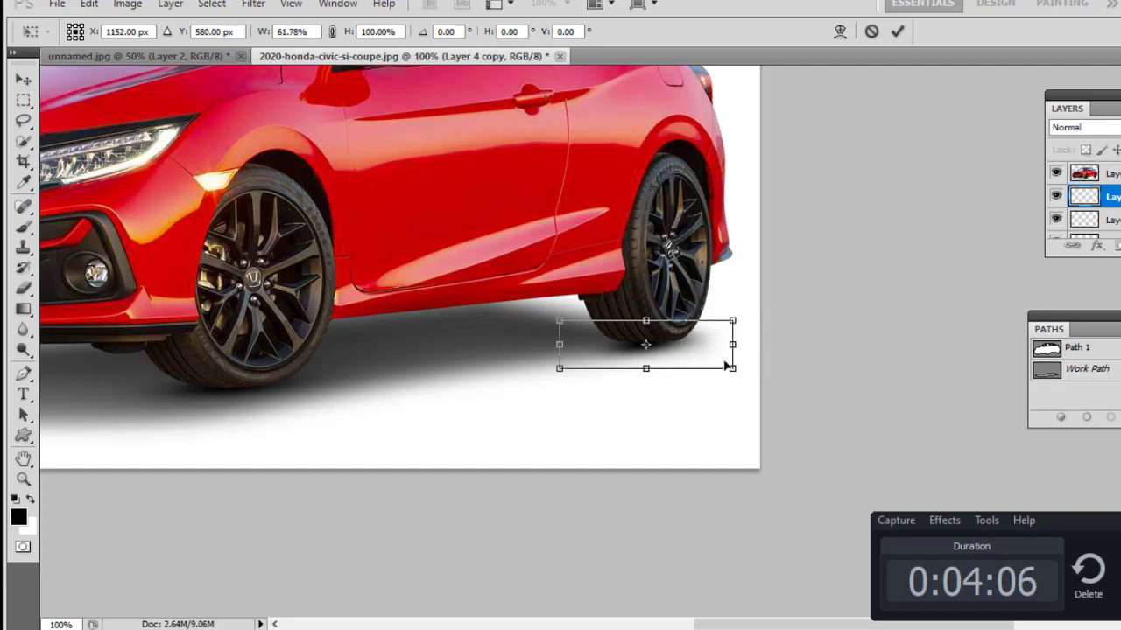
pyautogui.moveTo(559, 345); pyautogui.dragTo(525, 346)
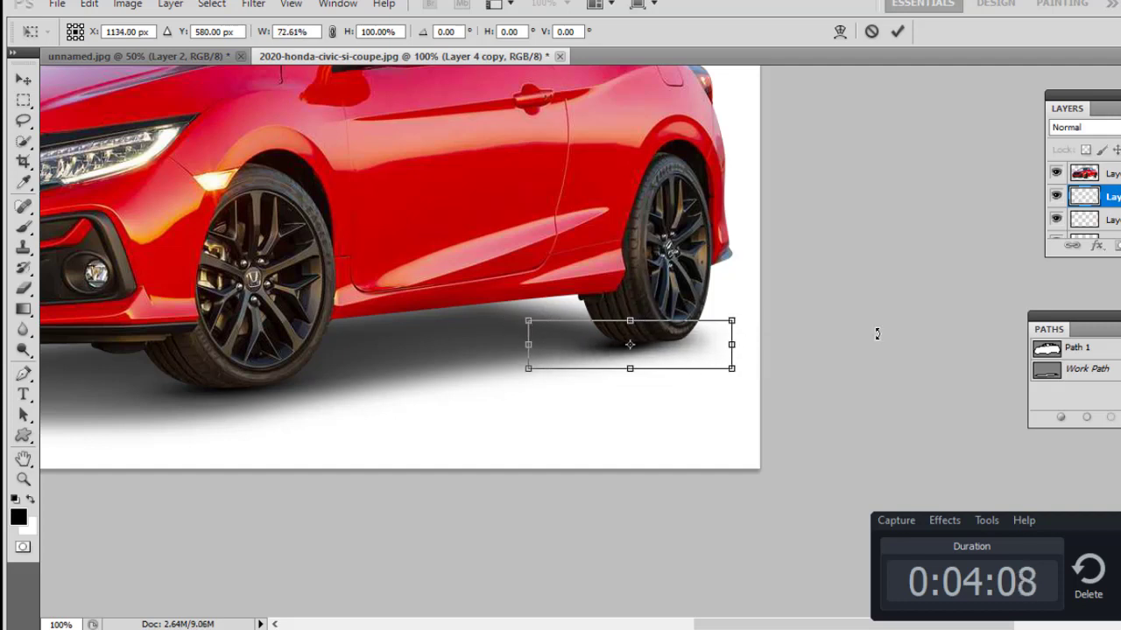
pyautogui.moveTo(875, 335)
pyautogui.mouseDown()
pyautogui.moveTo(742, 360)
pyautogui.moveTo(753, 359)
pyautogui.mouseUp()
pyautogui.moveTo(871, 373); pyautogui.dragTo(875, 363)
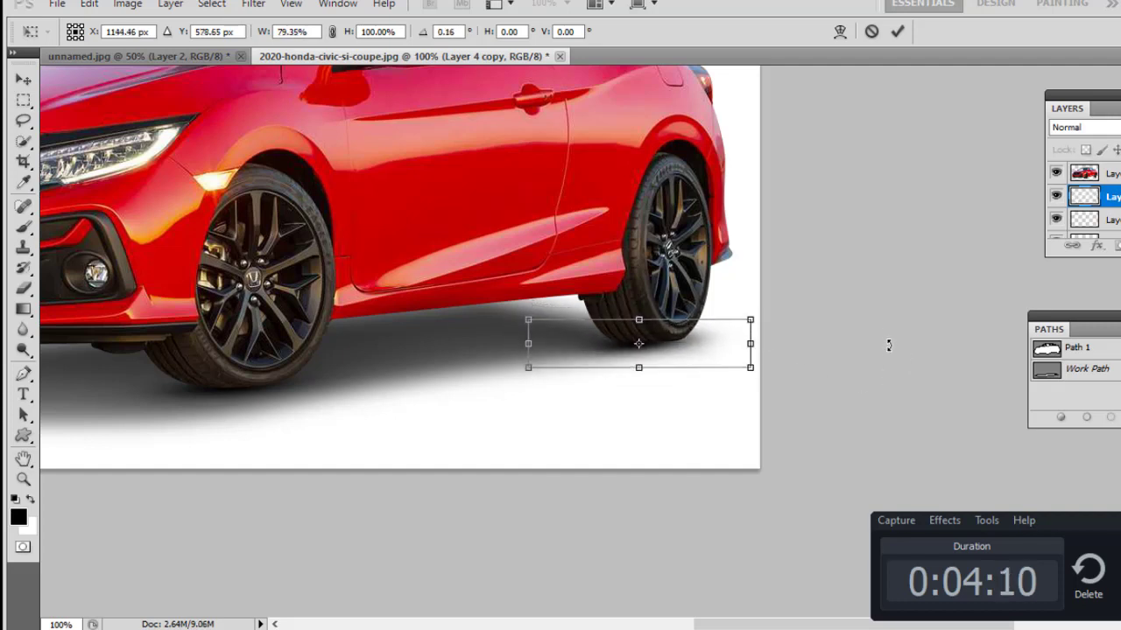
pyautogui.press('Return')
# Warp the rear wheel shadow to bend it beneath the tyre.
pyautogui.press('b')
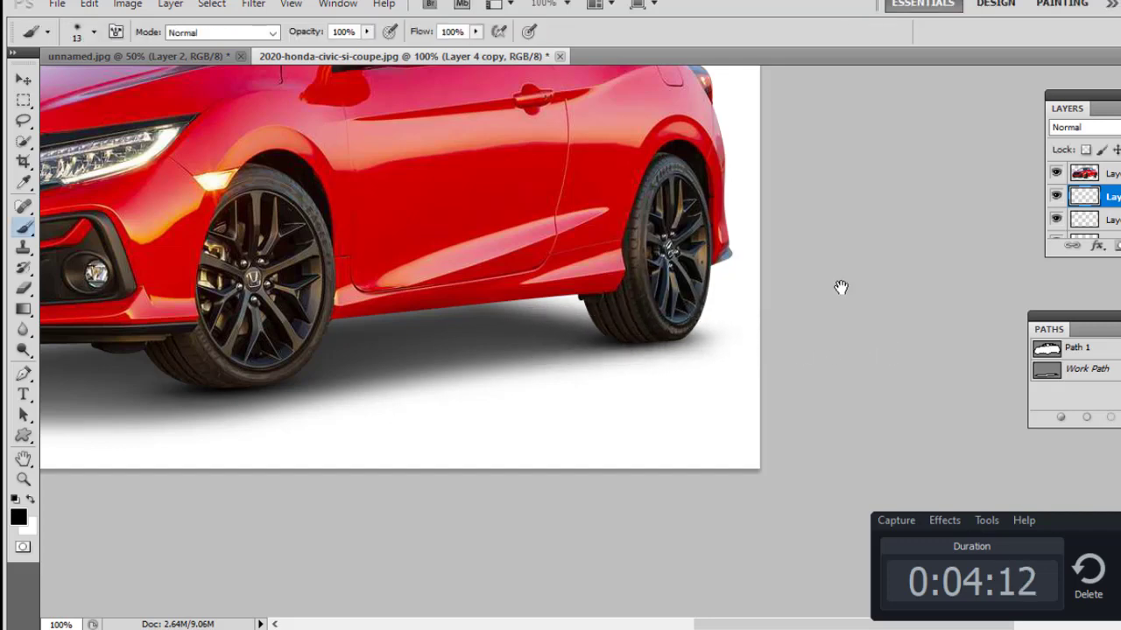
pyautogui.moveTo(840, 289); pyautogui.dragTo(544, 255)
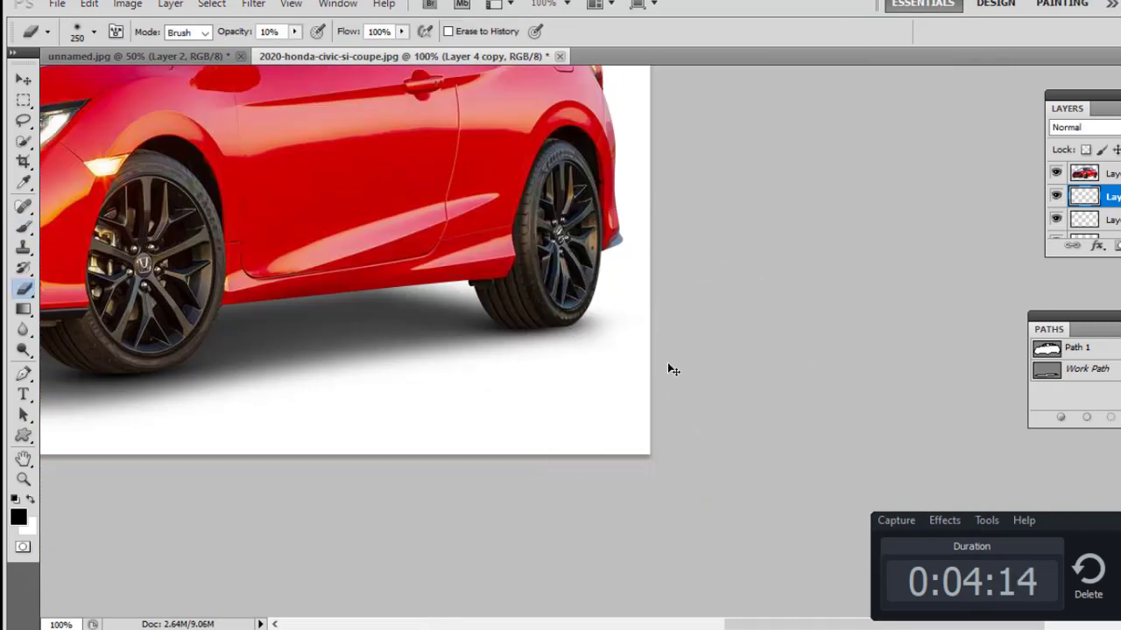
pyautogui.hotkey('ctrl', 't')
pyautogui.rightClick(561, 289)
pyautogui.click(603, 426)
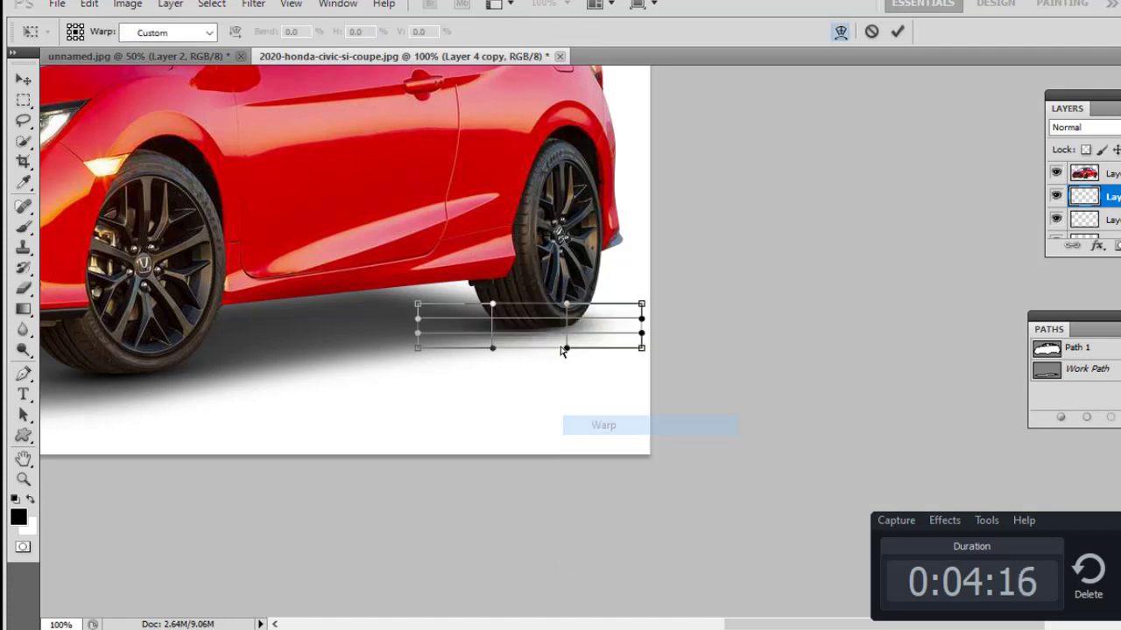
pyautogui.press('Return')
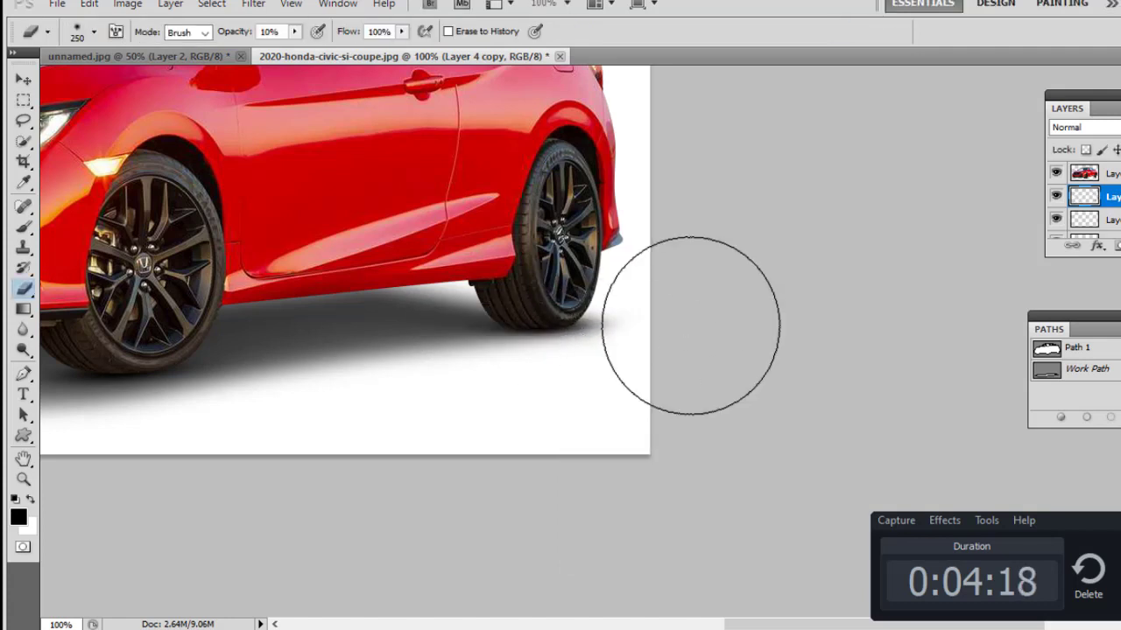
# Shrink the eraser for the rear shadow's edges and zoom out to the whole car.
pyautogui.press('[')
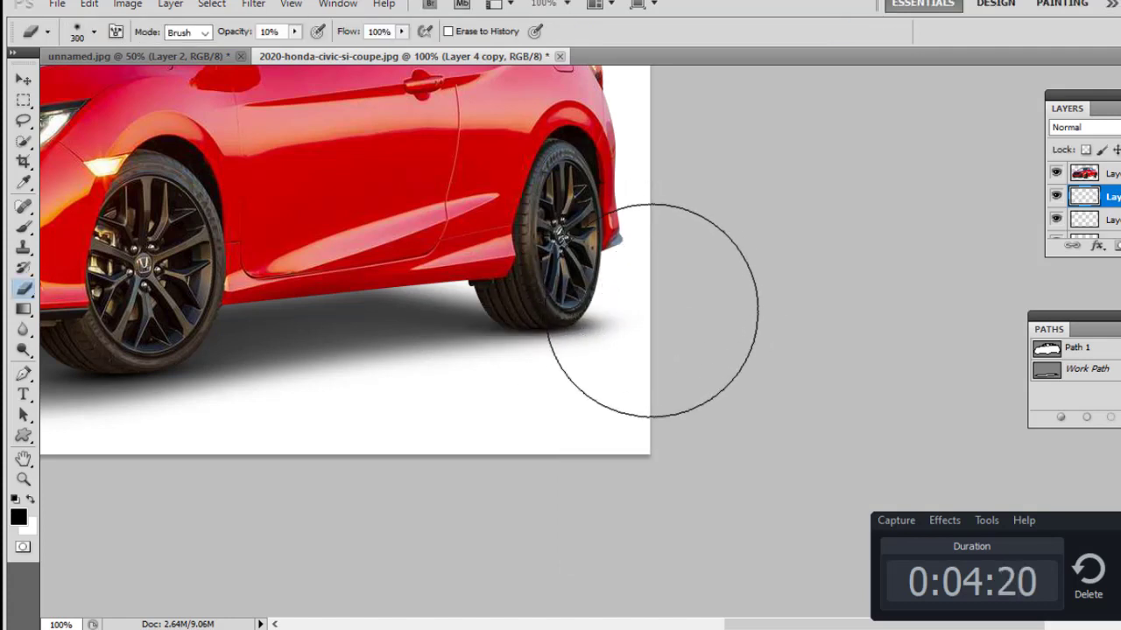
pyautogui.press('[')
pyautogui.press('[')
pyautogui.press('[')
pyautogui.press('[')
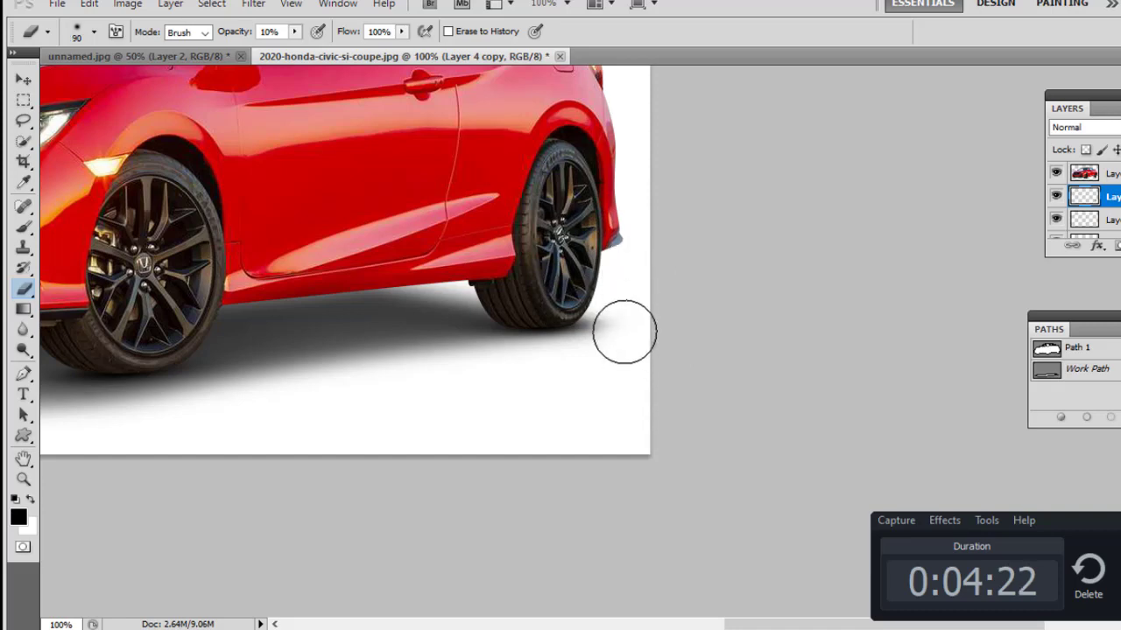
pyautogui.press('[')
pyautogui.hscroll(-5, 513, 371)
pyautogui.keyDown('alt'); pyautogui.click(513, 370); pyautogui.keyUp('alt')
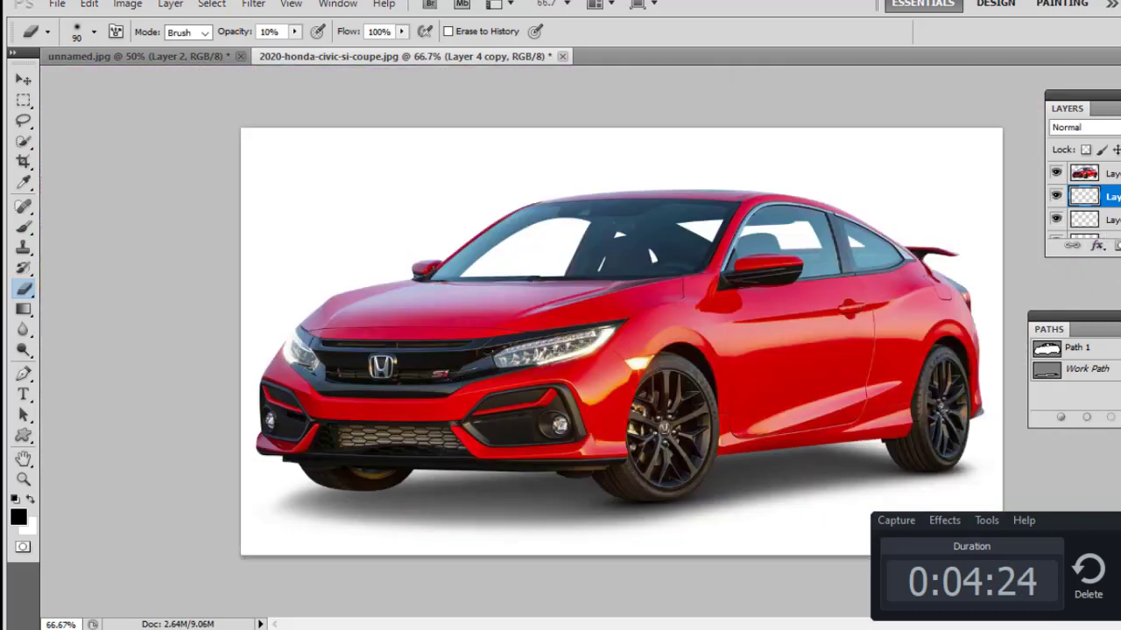
# Duplicate the wheel shadow and place it under the far front wheel at about 120% size.
pyautogui.hotkey('ctrl', 'j')
pyautogui.hotkey('ctrl', 't')
pyautogui.moveTo(667, 505); pyautogui.dragTo(399, 505)
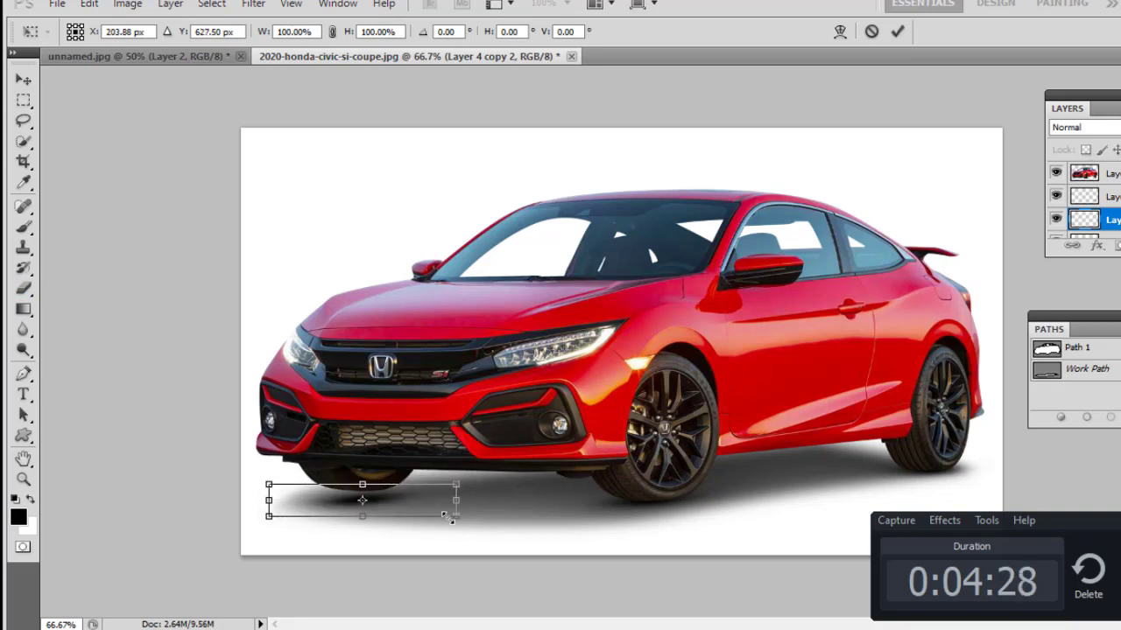
pyautogui.moveTo(456, 518); pyautogui.dragTo(457, 521)
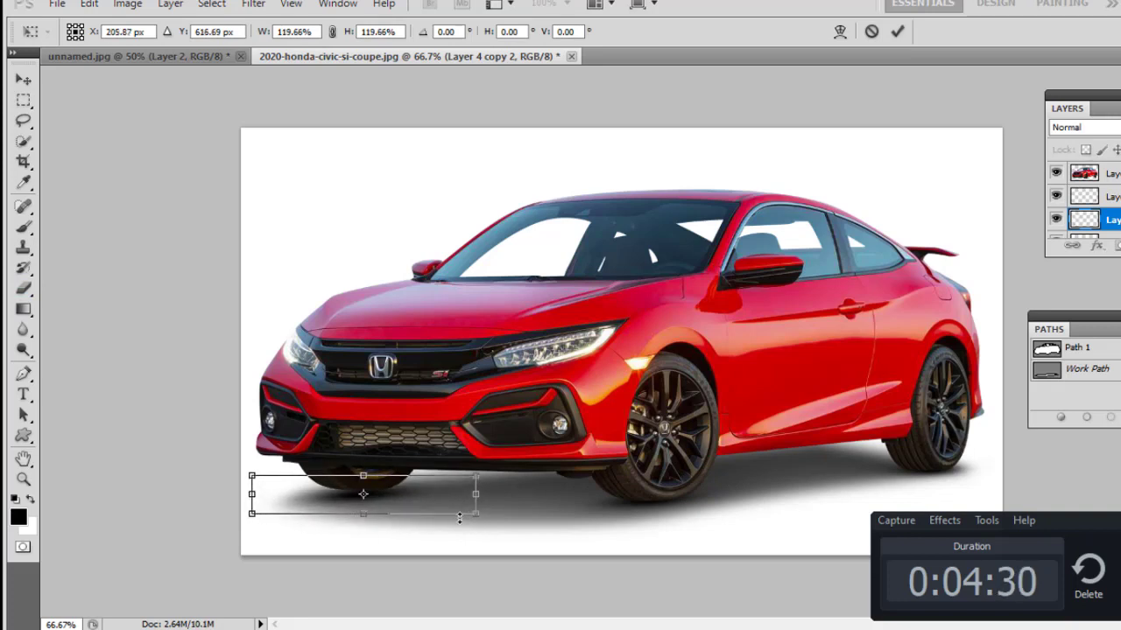
pyautogui.press('Return')
# Review the whole car at different zoom levels and select the Pen tool.
pyautogui.press('e')
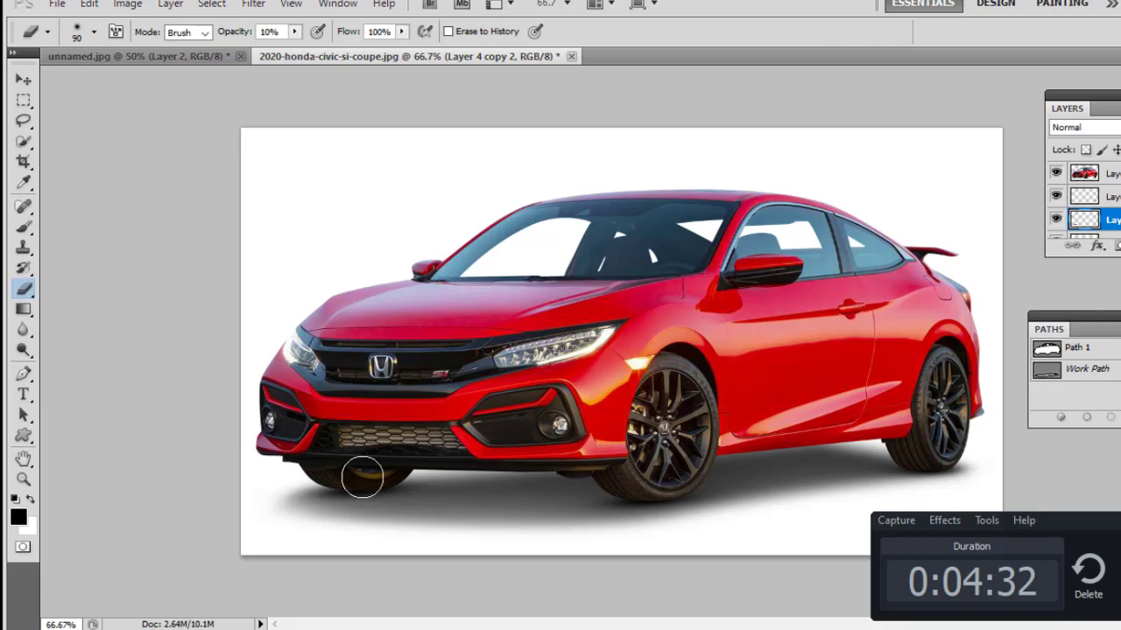
pyautogui.hotkey('ctrl', '-')
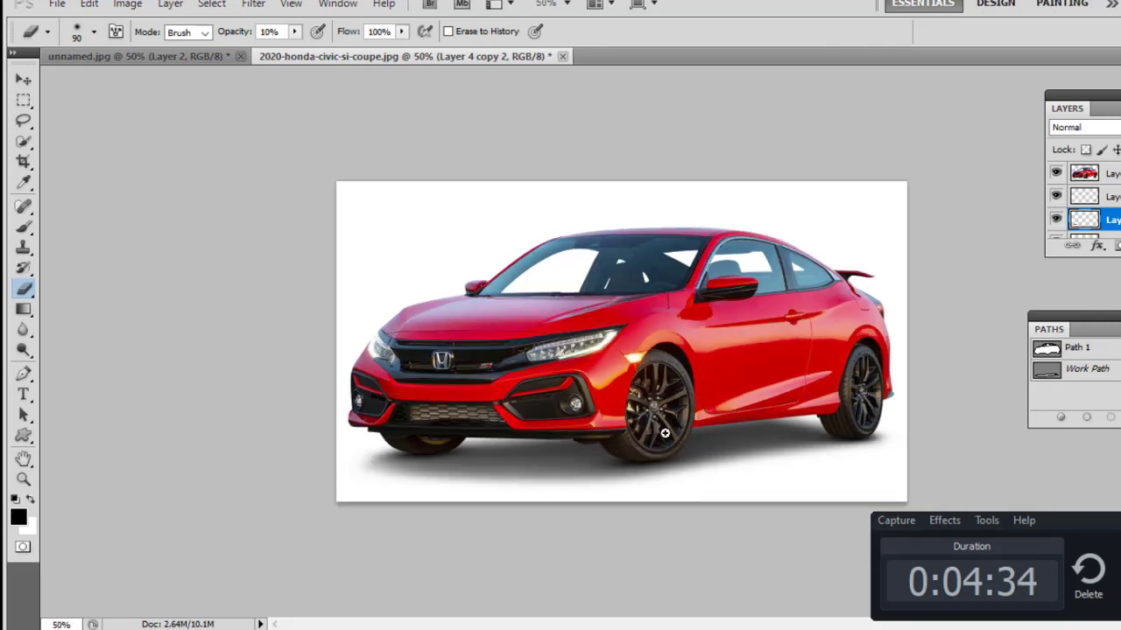
pyautogui.hotkey('ctrl', '+')
pyautogui.hotkey('ctrl', '-')
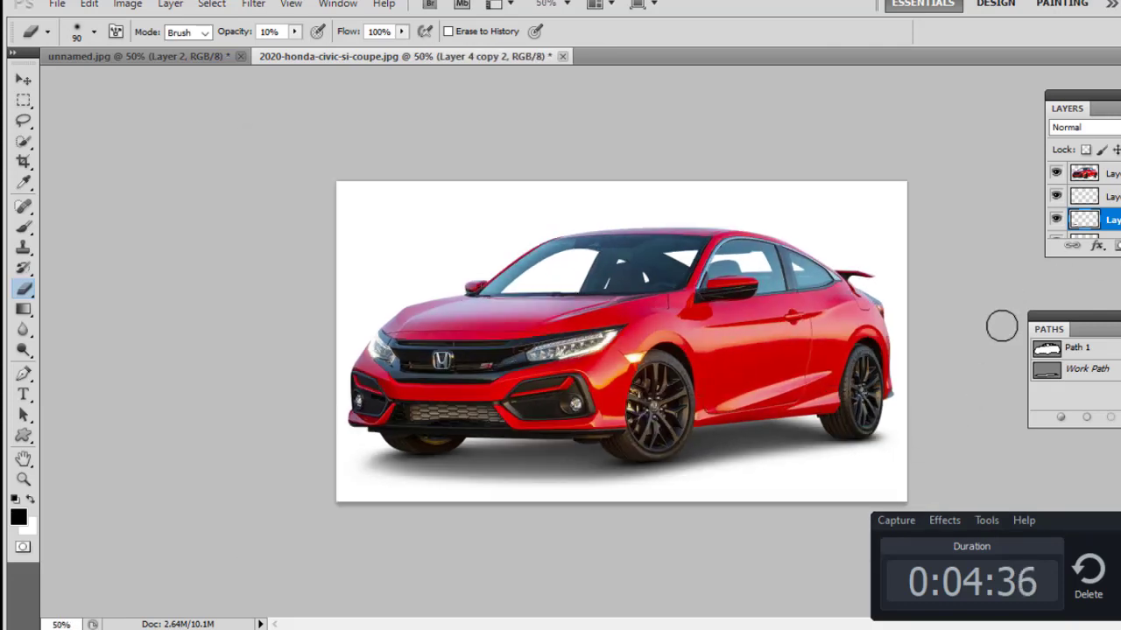
pyautogui.press('p')
pyautogui.hotkey('ctrl', '-')
pyautogui.hotkey('ctrl', '+')
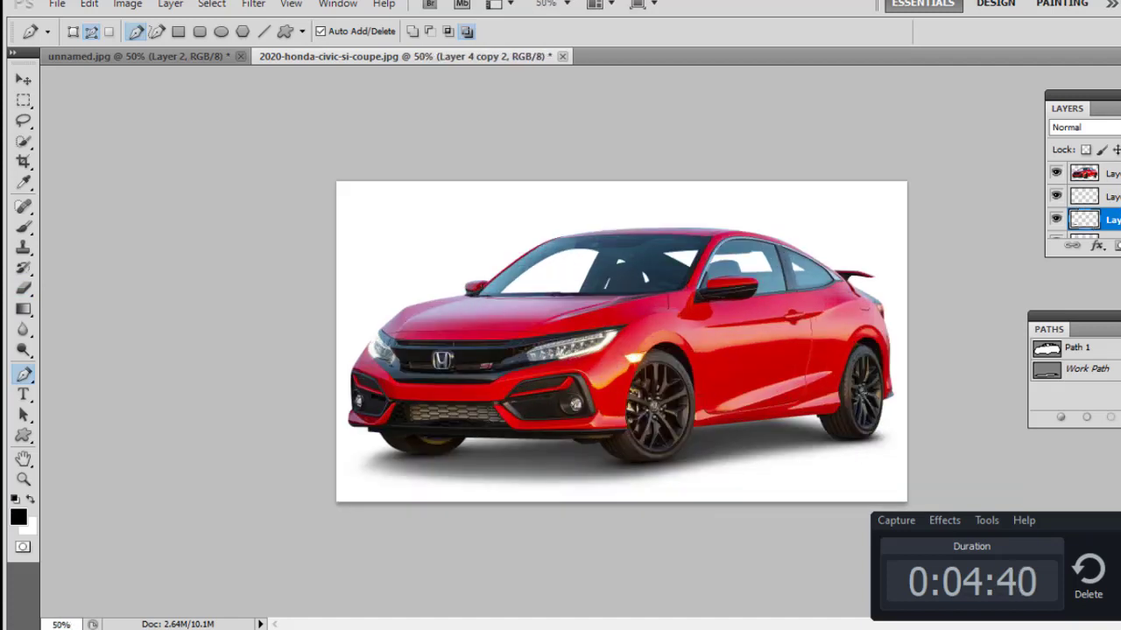
# Duplicate the ground shadow layer and shrink the copy toward the car.
pyautogui.hotkey('alt', '[')
pyautogui.hotkey('ctrl', 'j')
pyautogui.hotkey('ctrl', 't')
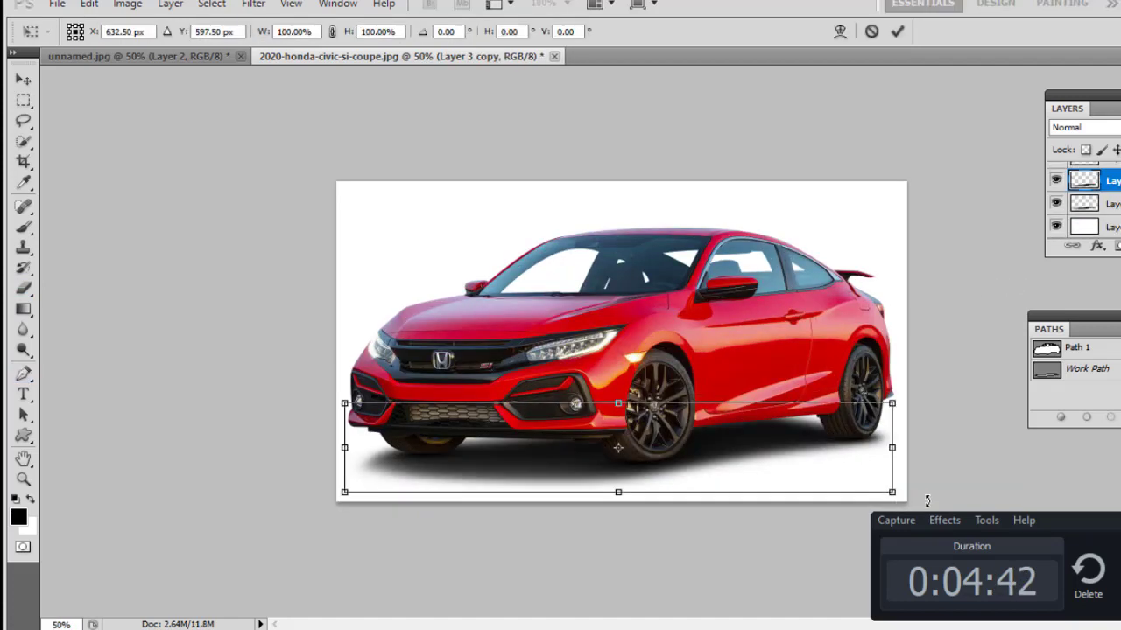
pyautogui.moveTo(887, 487); pyautogui.dragTo(837, 489)
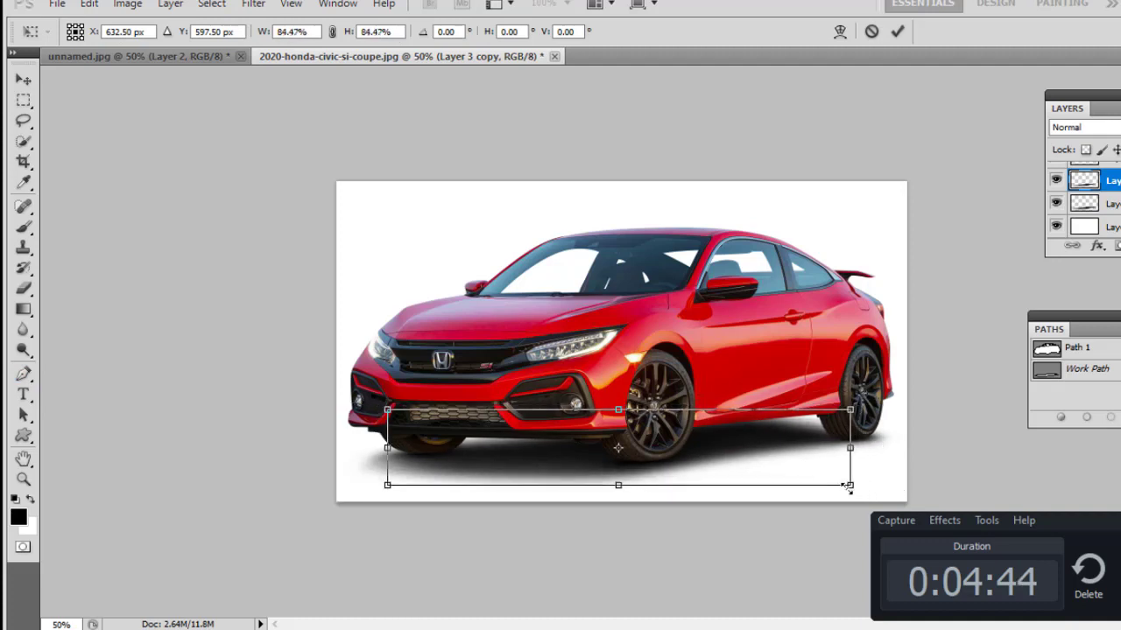
pyautogui.press('Return')
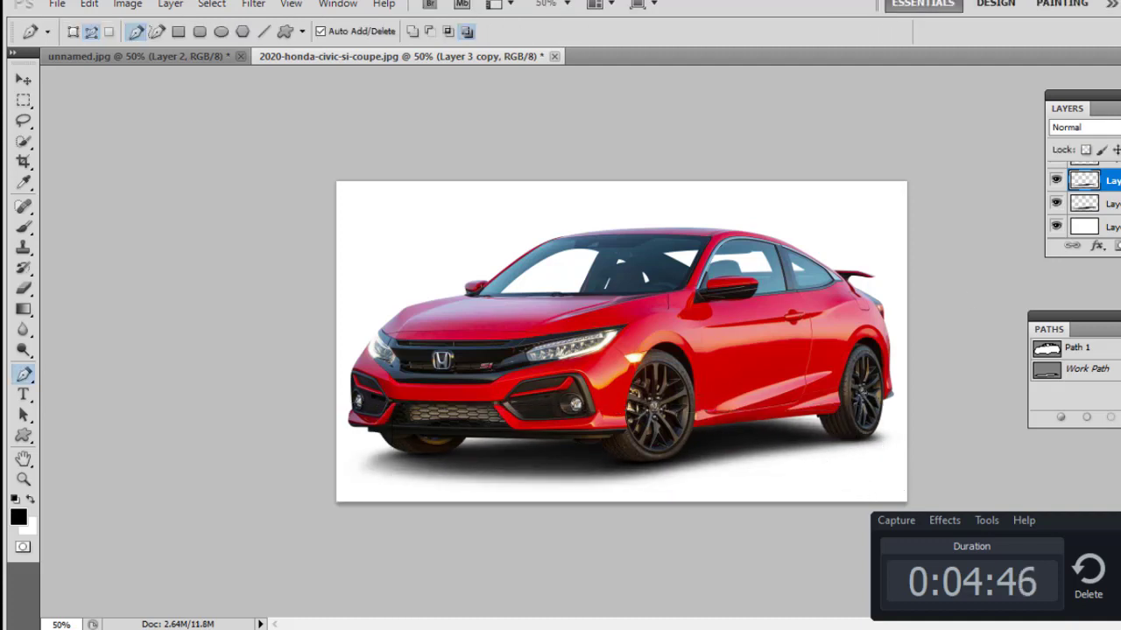
# Lighten the shadow copy, set the eraser to size 175, and return to Layer 3.
pyautogui.press('5')
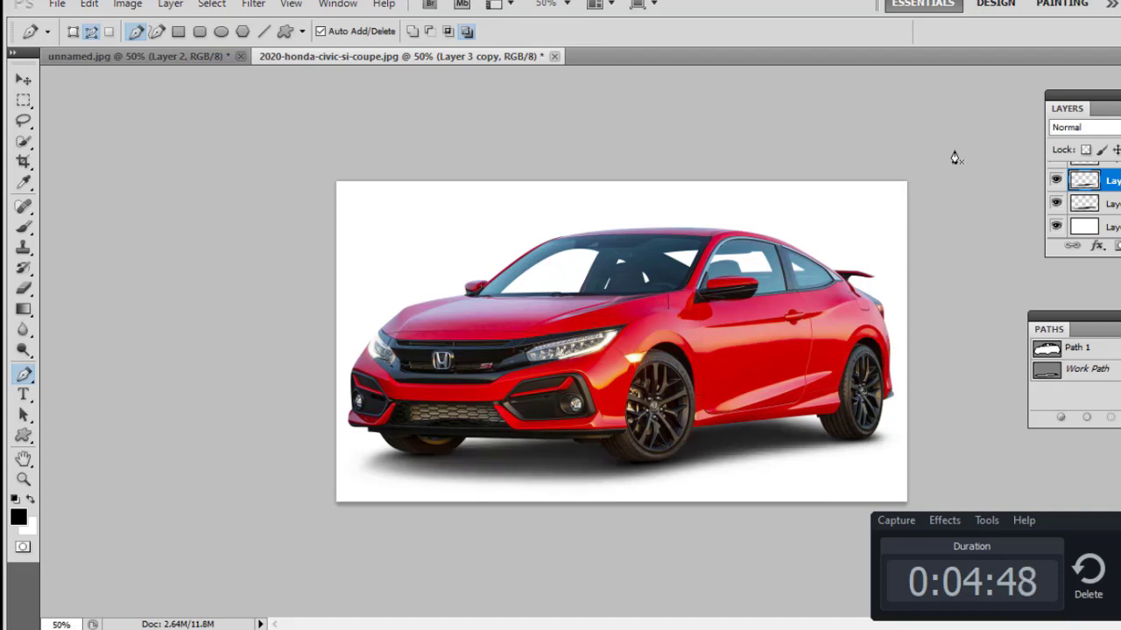
pyautogui.hotkey('ctrl', '-')
pyautogui.hotkey('ctrl', '-')
pyautogui.hotkey('ctrl', '+')
pyautogui.hotkey('ctrl', '+')
pyautogui.press('e')
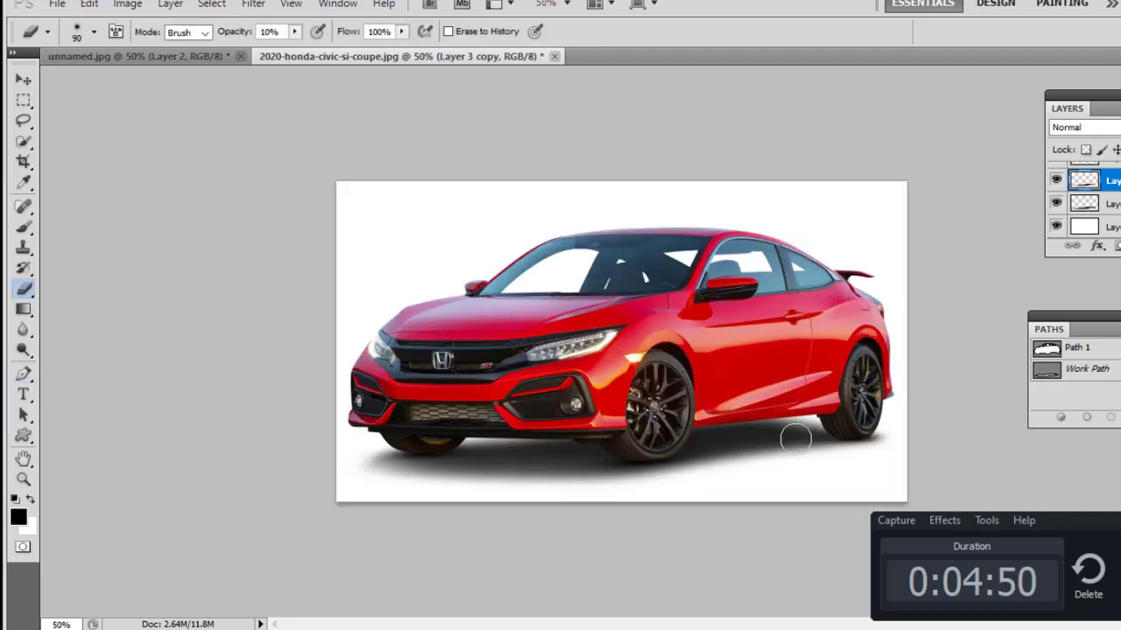
pyautogui.press(']')
pyautogui.press(']')
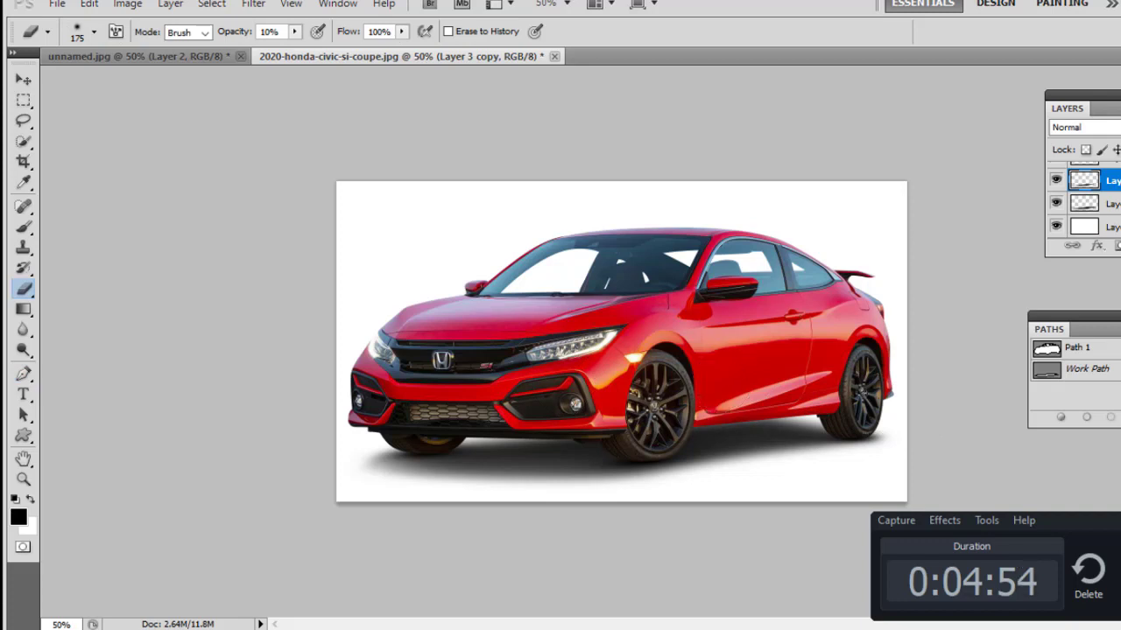
pyautogui.hotkey('alt', '[')
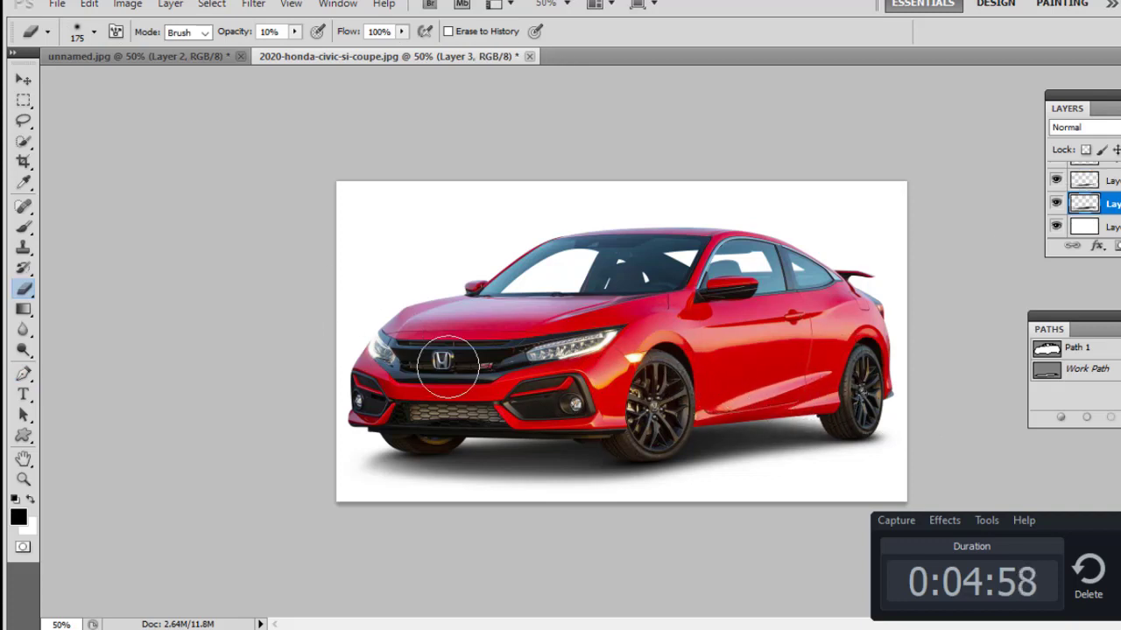
pyautogui.hotkey('ctrl', '-')
pyautogui.hotkey('ctrl', '+')
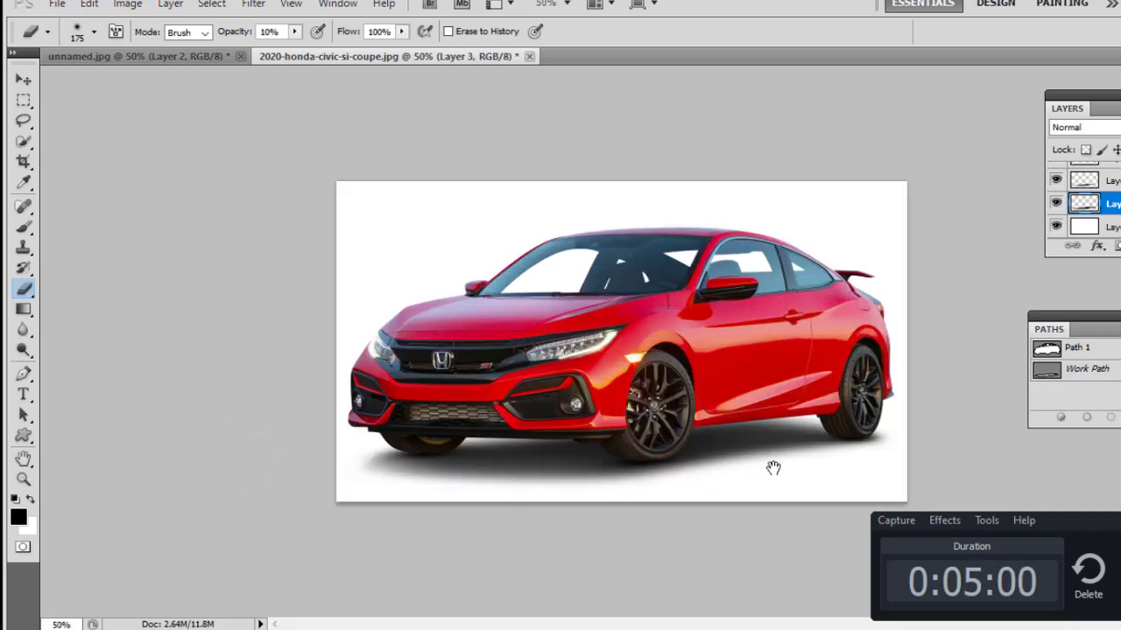
pyautogui.hotkey('ctrl', '+')
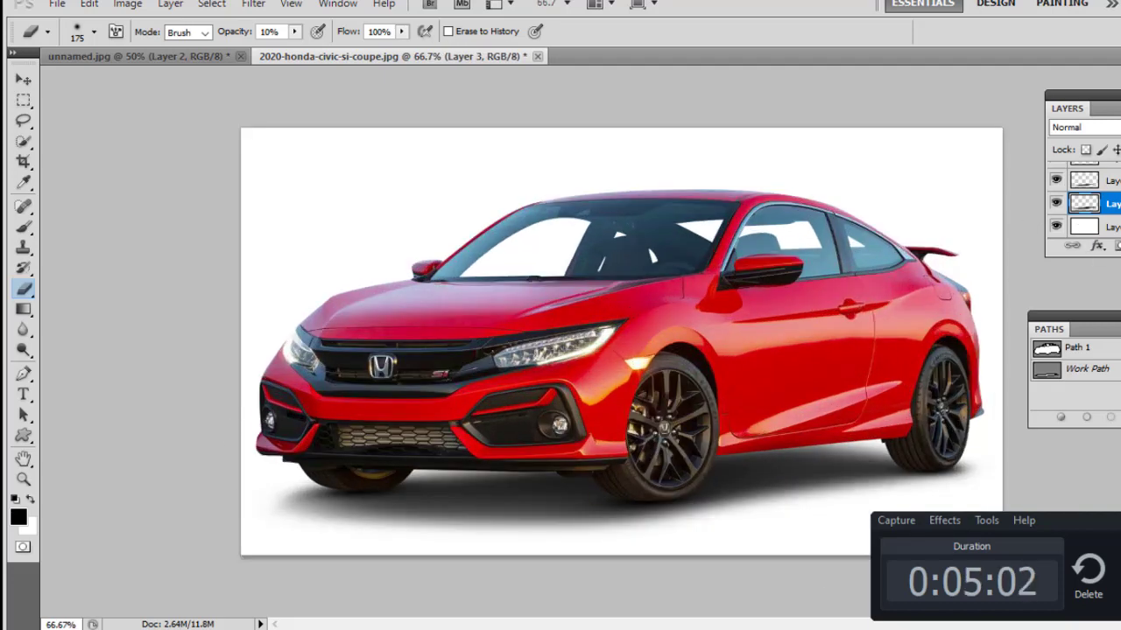
# Copy Layer 3 and warp the copy's lower edge upward beneath the car.
pyautogui.hotkey('ctrl', 'j')
pyautogui.hotkey('ctrl', 't')
pyautogui.rightClick(575, 503)
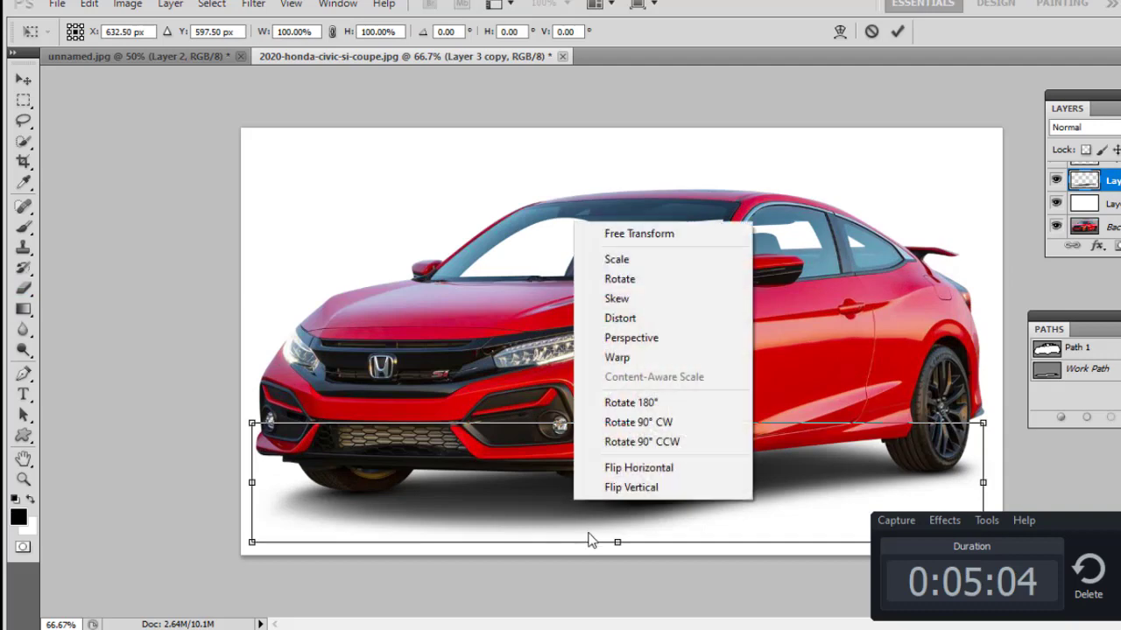
pyautogui.click(617, 357)
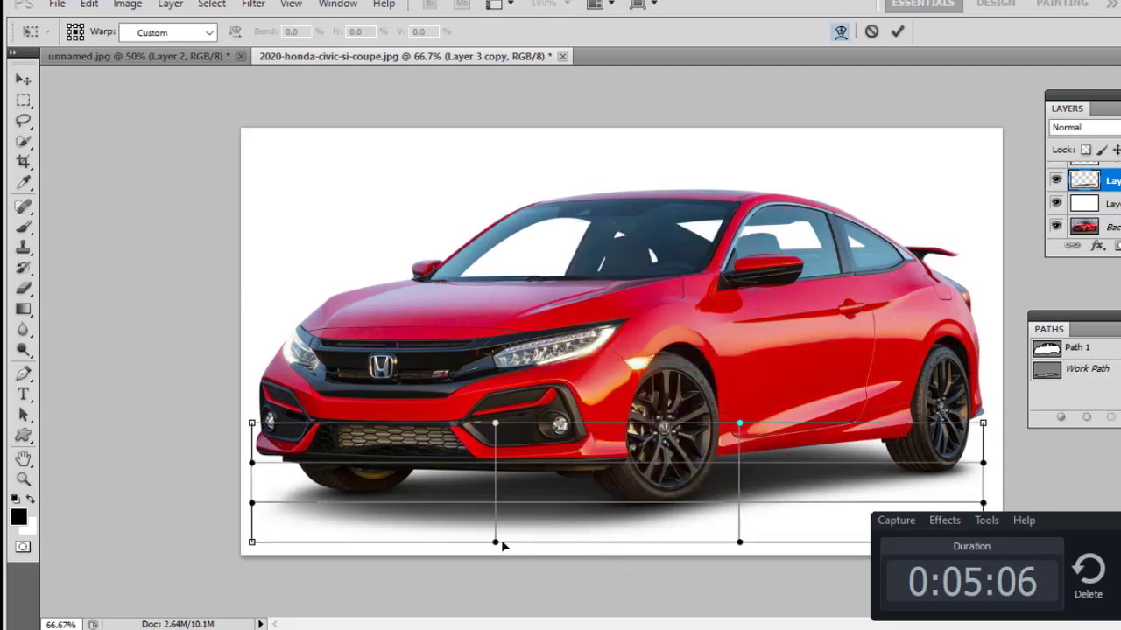
pyautogui.moveTo(591, 546); pyautogui.dragTo(591, 541)
pyautogui.press('Return')
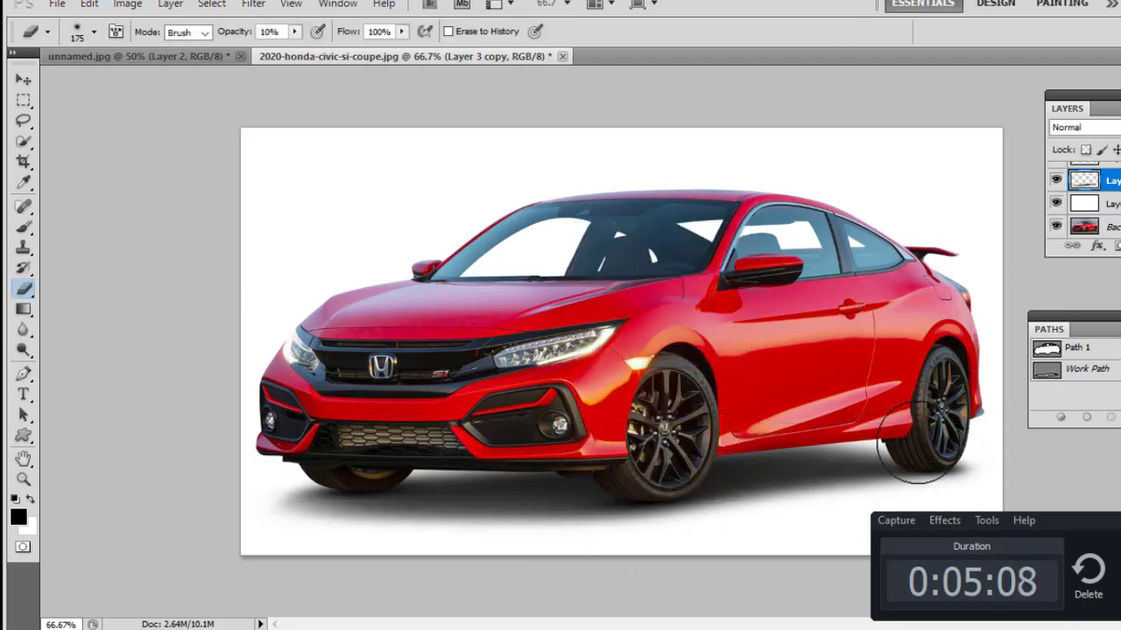
# Lasso the side-window gaps and fill them with a #548299 Solid Color layer sampled from the glass.
pyautogui.hotkey('ctrl', '+')
pyautogui.hotkey('ctrl', '+')
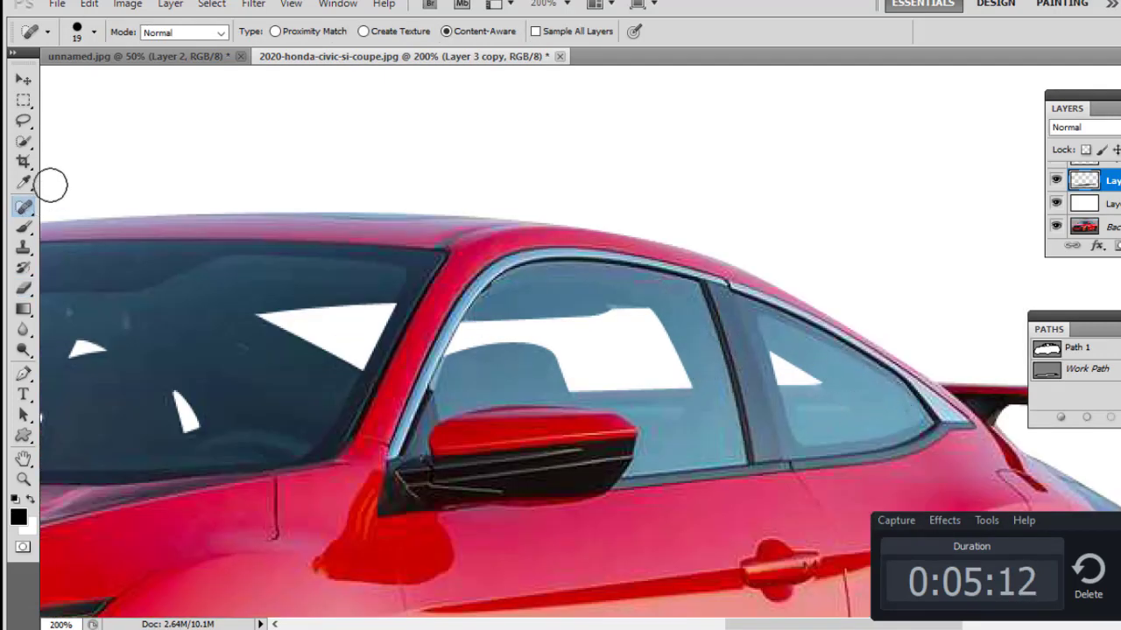
pyautogui.click(24, 122)
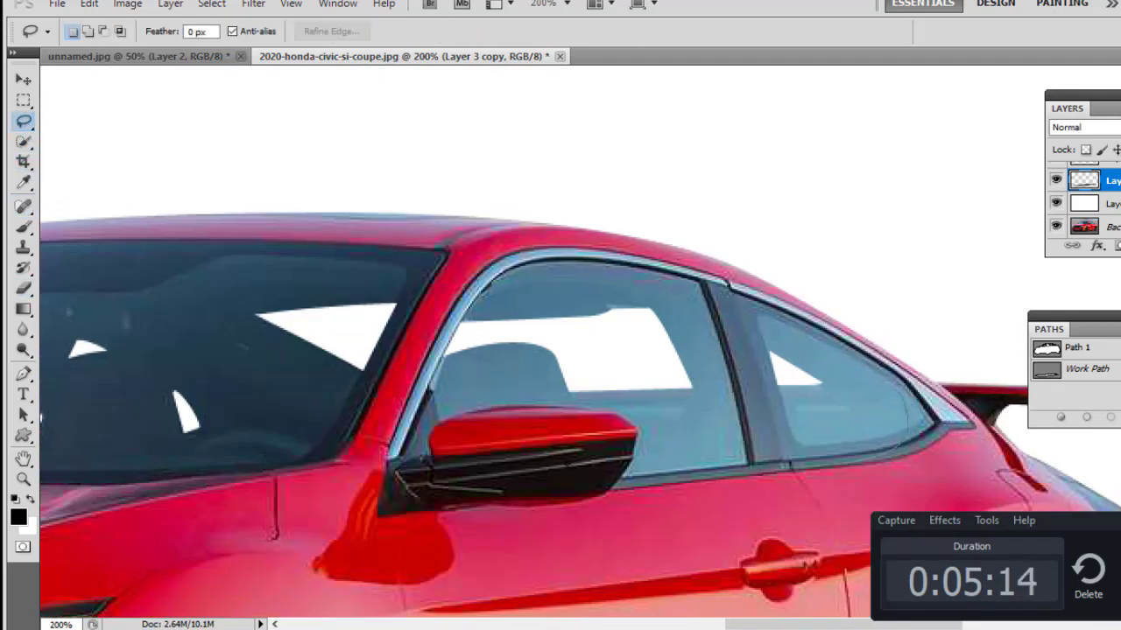
pyautogui.moveTo(870, 344); pyautogui.dragTo(911, 456)
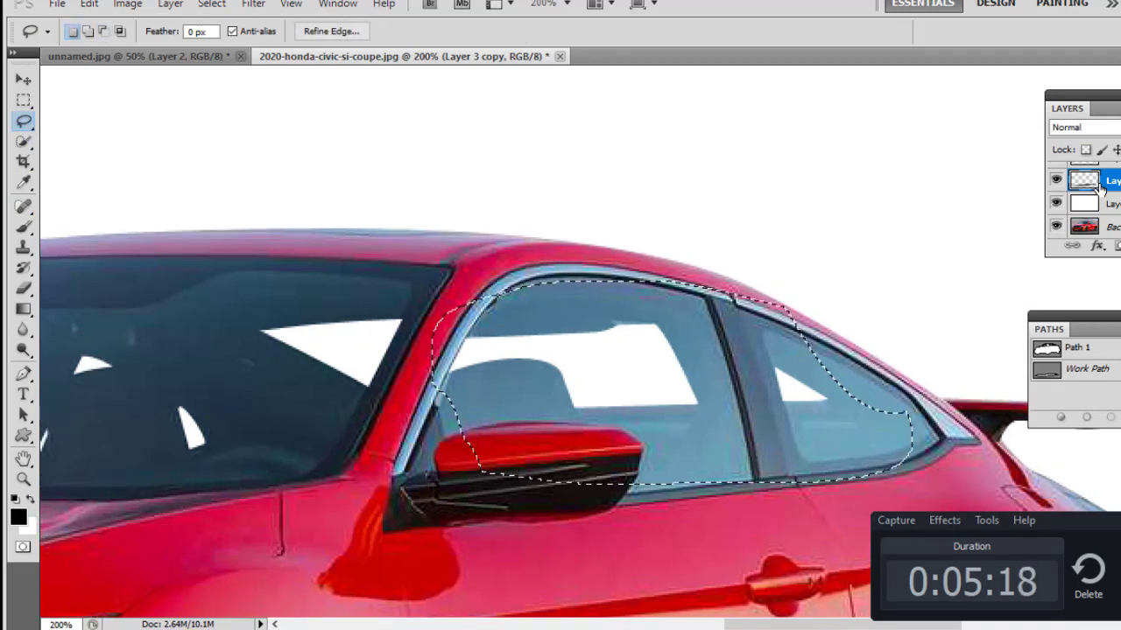
pyautogui.click(1118, 246)
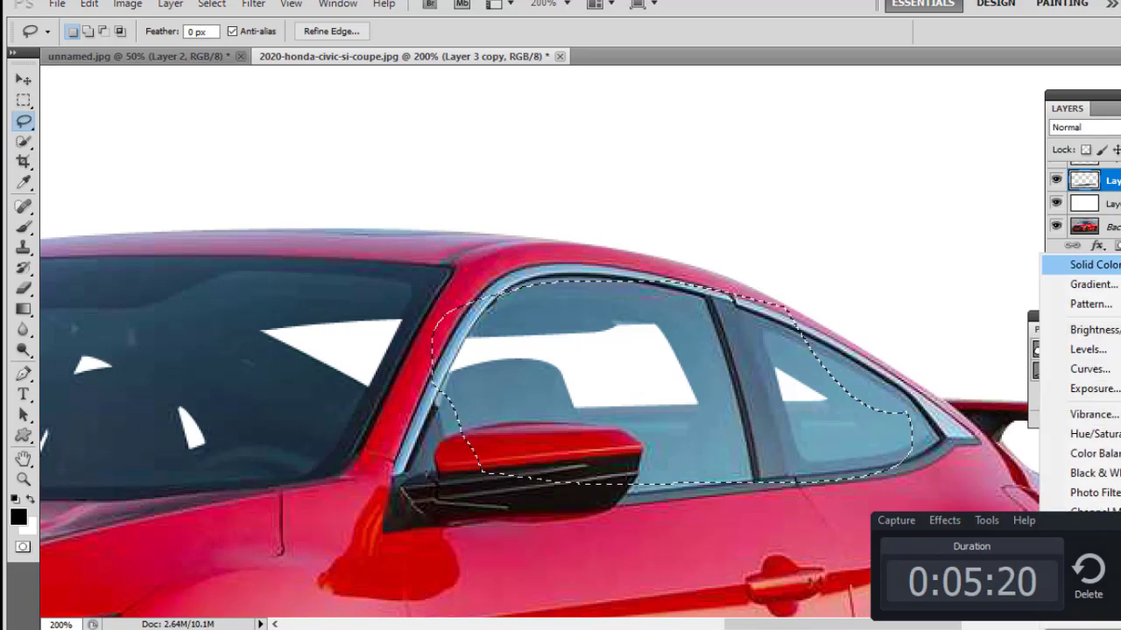
pyautogui.click(1076, 263)
pyautogui.moveTo(640, 101); pyautogui.dragTo(197, 173)
pyautogui.click(718, 281)
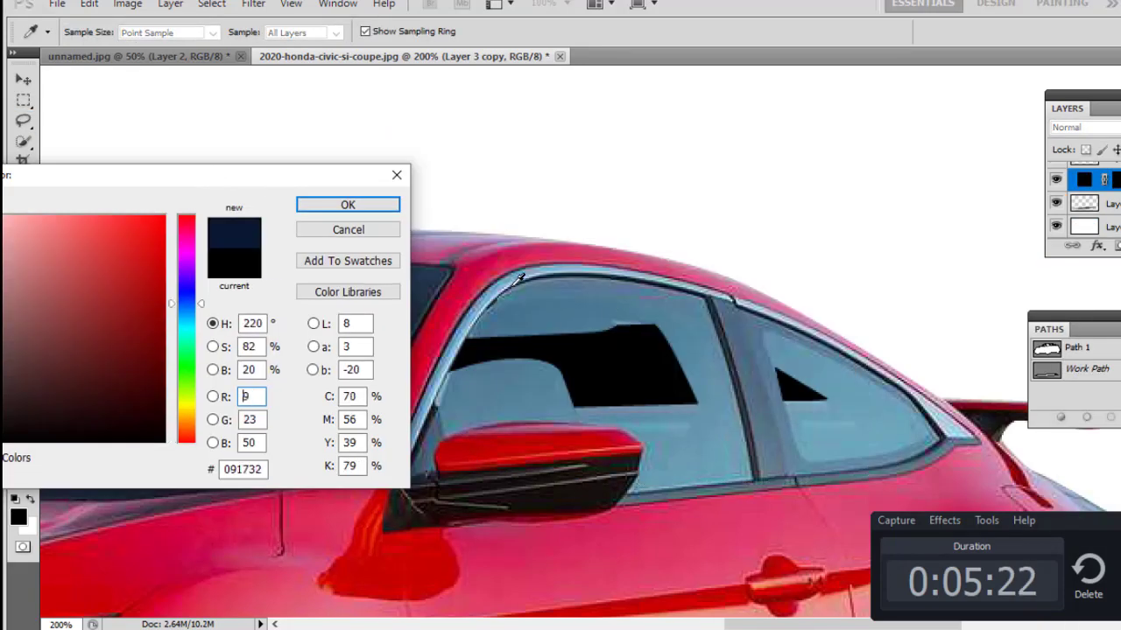
pyautogui.click(542, 379)
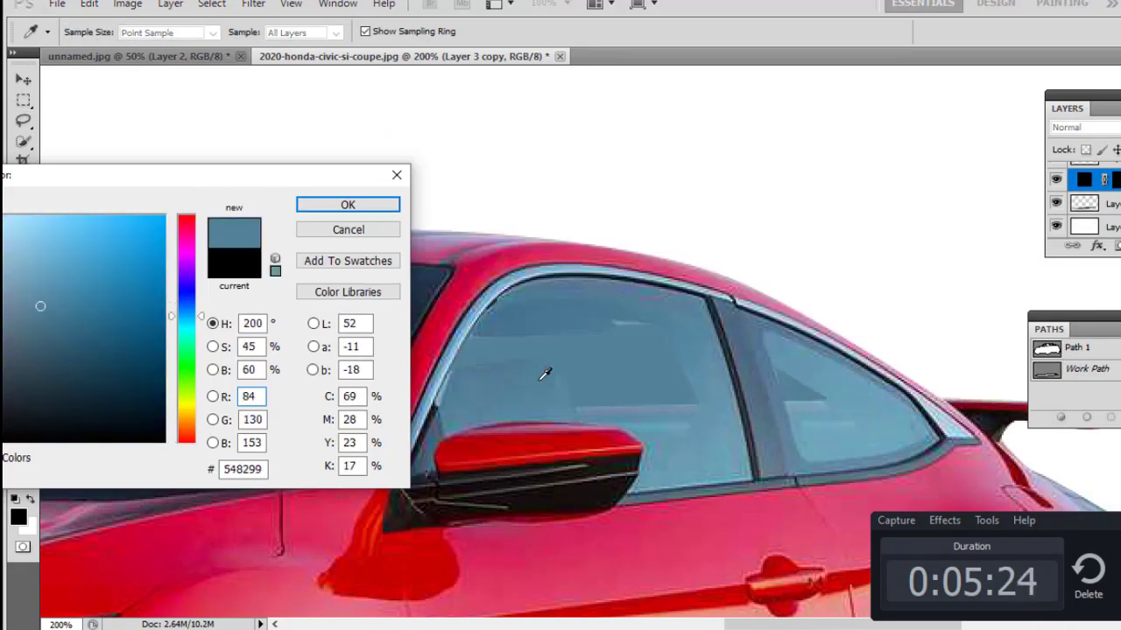
pyautogui.press('Return')
# Lasso the central windshield gaps and fill them with the dark glass colour sampled nearby.
pyautogui.press('l')
pyautogui.moveTo(188, 337); pyautogui.dragTo(639, 328)
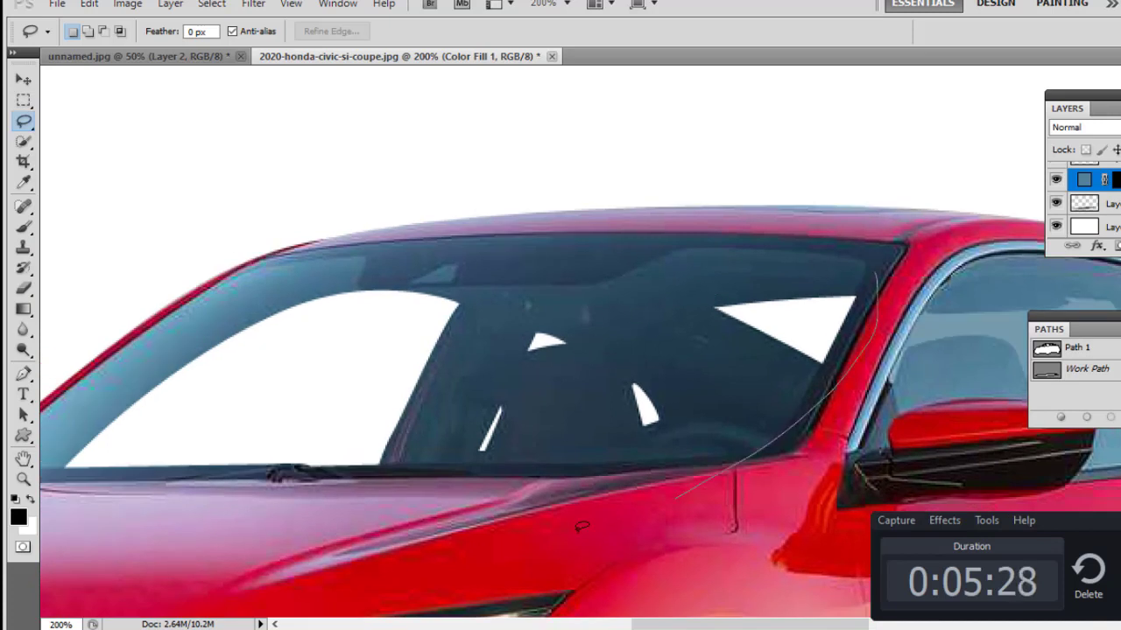
pyautogui.moveTo(642, 228); pyautogui.dragTo(437, 287)
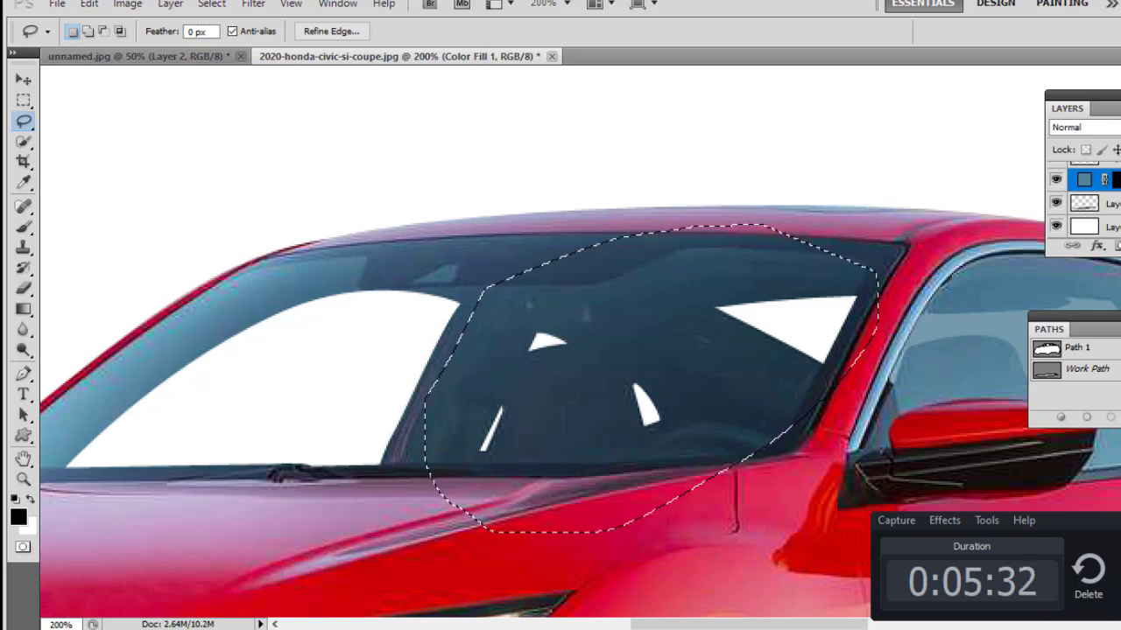
pyautogui.click(1116, 246)
pyautogui.click(1095, 264)
pyautogui.click(566, 442)
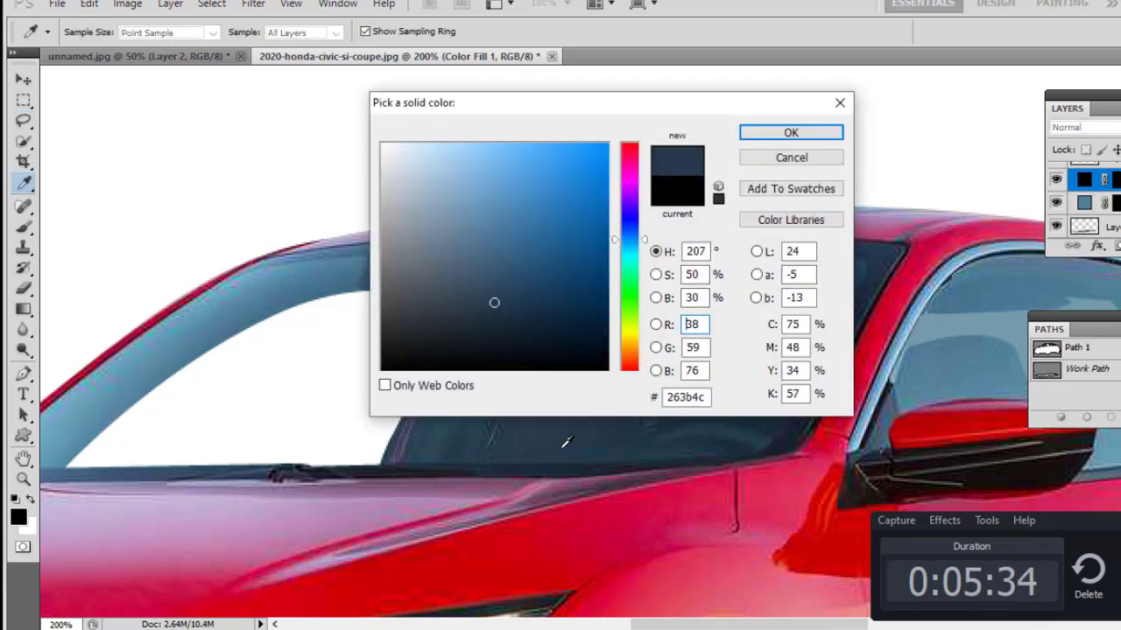
pyautogui.click(808, 134)
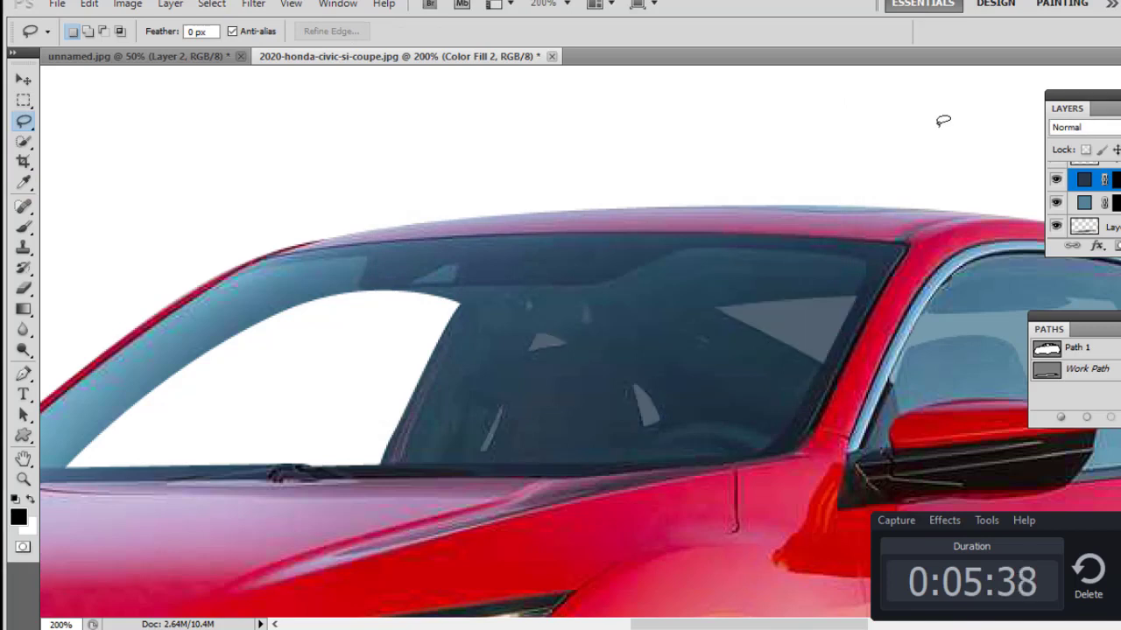
# Lasso the windshield's left white patch and fill it with a lighter sampled blue.
pyautogui.moveTo(465, 280)
pyautogui.mouseDown()
pyautogui.moveTo(130, 538)
pyautogui.moveTo(50, 466)
pyautogui.mouseUp()
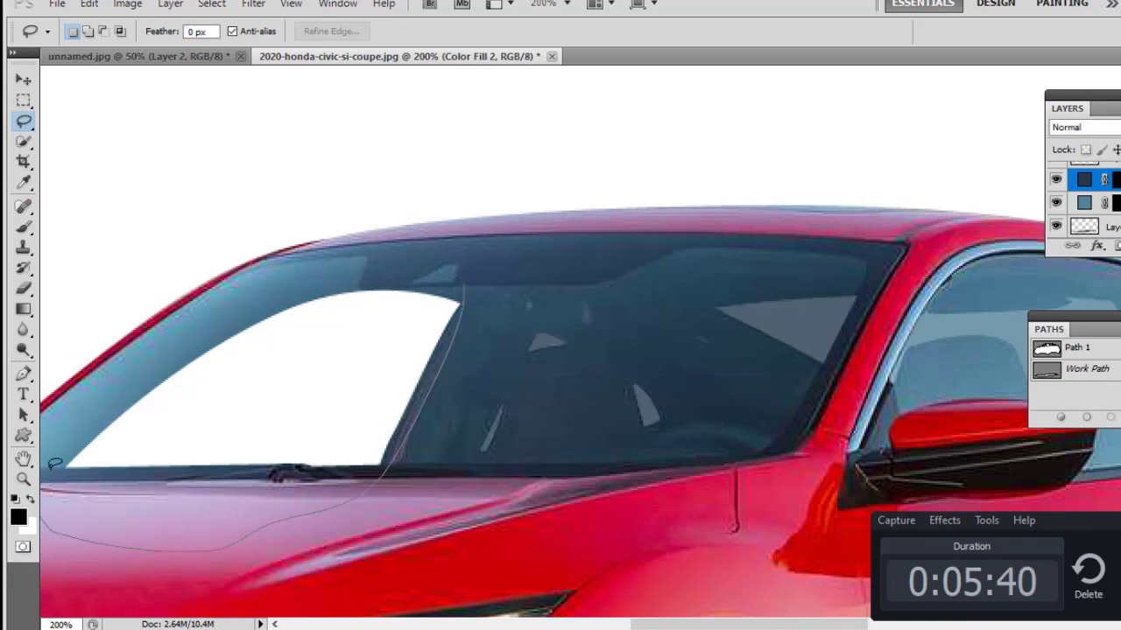
pyautogui.moveTo(446, 272); pyautogui.dragTo(460, 279)
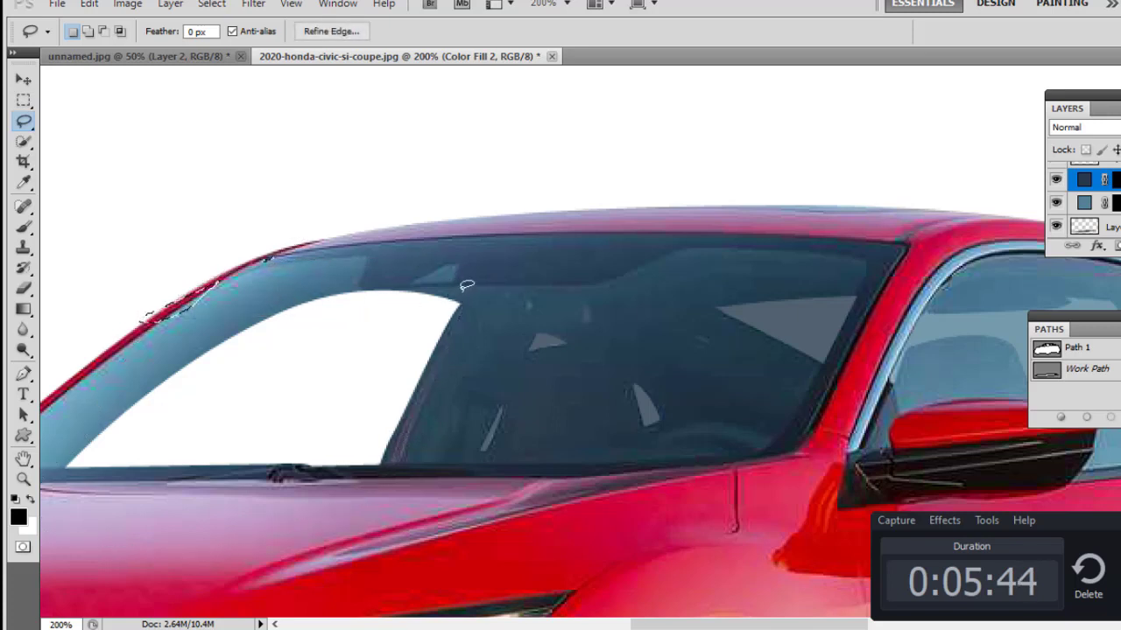
pyautogui.moveTo(399, 305); pyautogui.dragTo(505, 285)
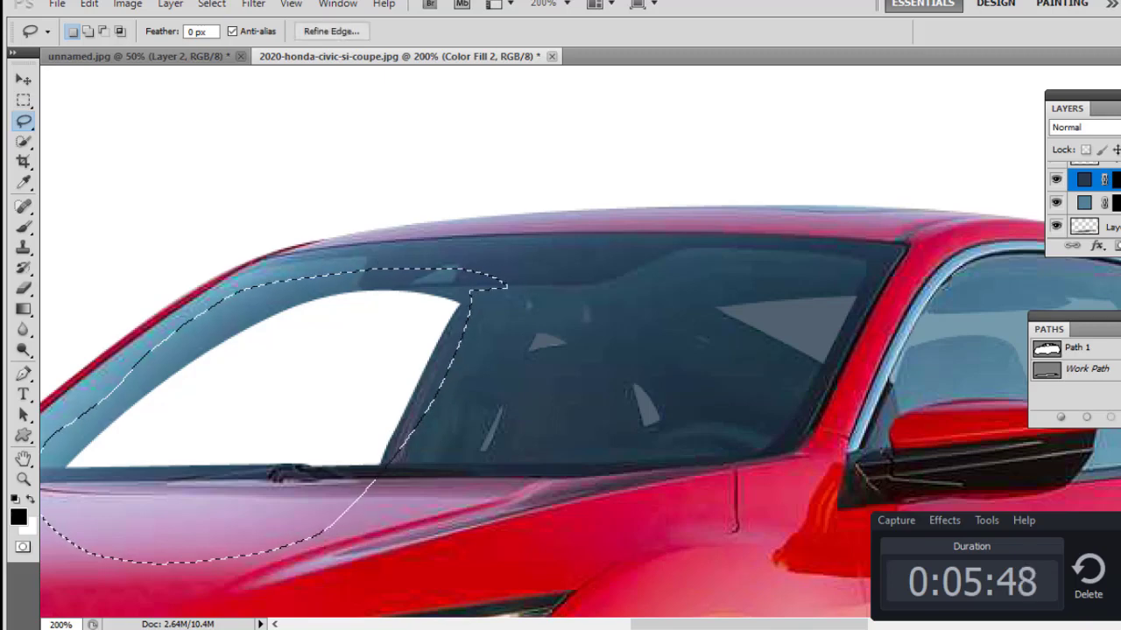
pyautogui.click(1117, 246)
pyautogui.click(1094, 265)
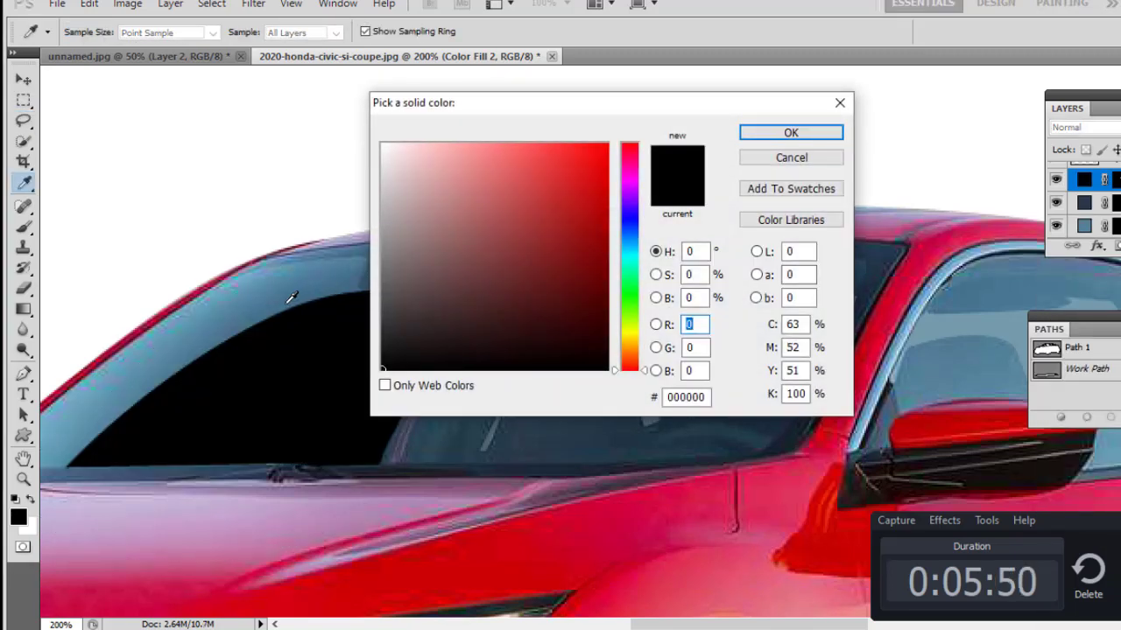
pyautogui.click(314, 279)
pyautogui.click(832, 134)
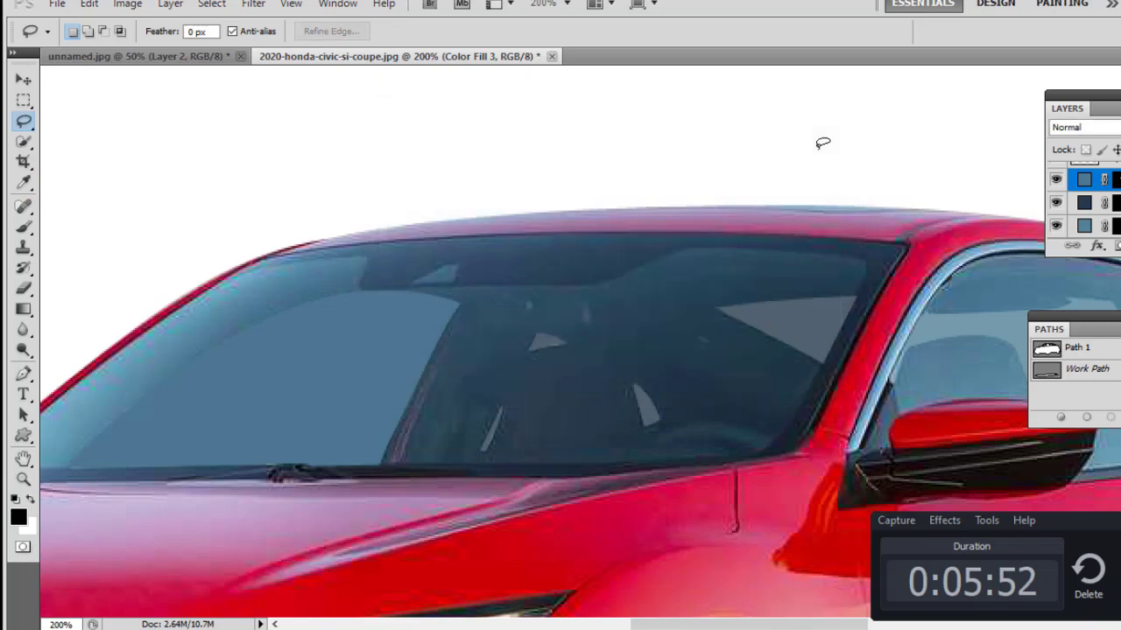
pyautogui.keyDown('alt'); pyautogui.click(656, 209); pyautogui.keyUp('alt')
pyautogui.keyDown('alt'); pyautogui.click(656, 210); pyautogui.keyUp('alt')
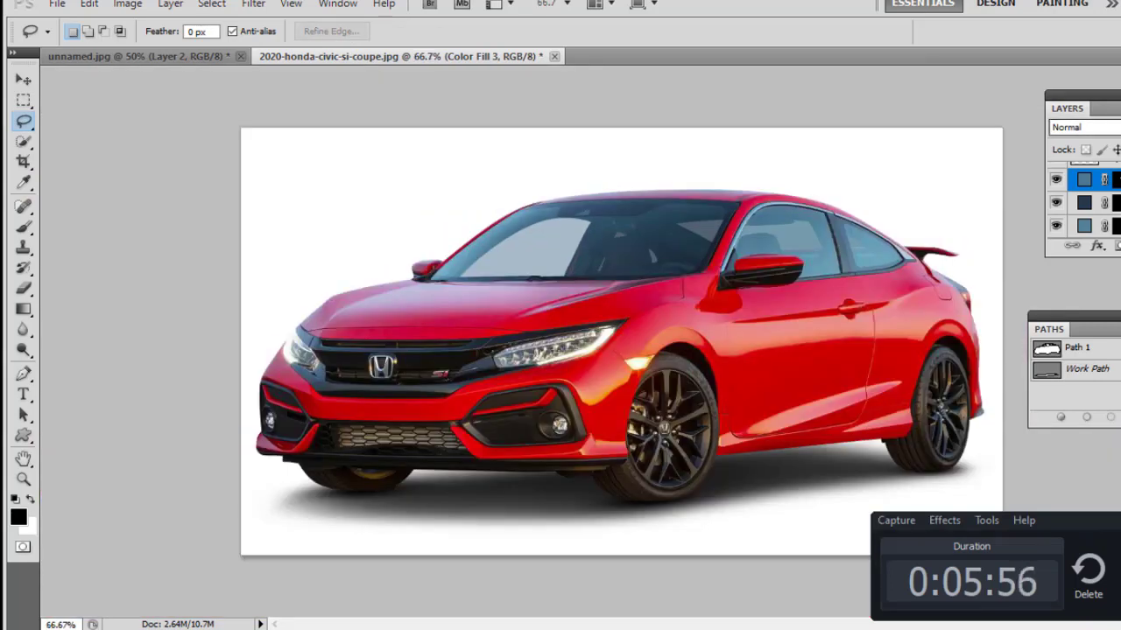
# Save the image to the Desktop as 2020-honda-civic-si-coupe.psd with layers kept.
pyautogui.hotkey('ctrl', '-')
pyautogui.hotkey('ctrl', '-')
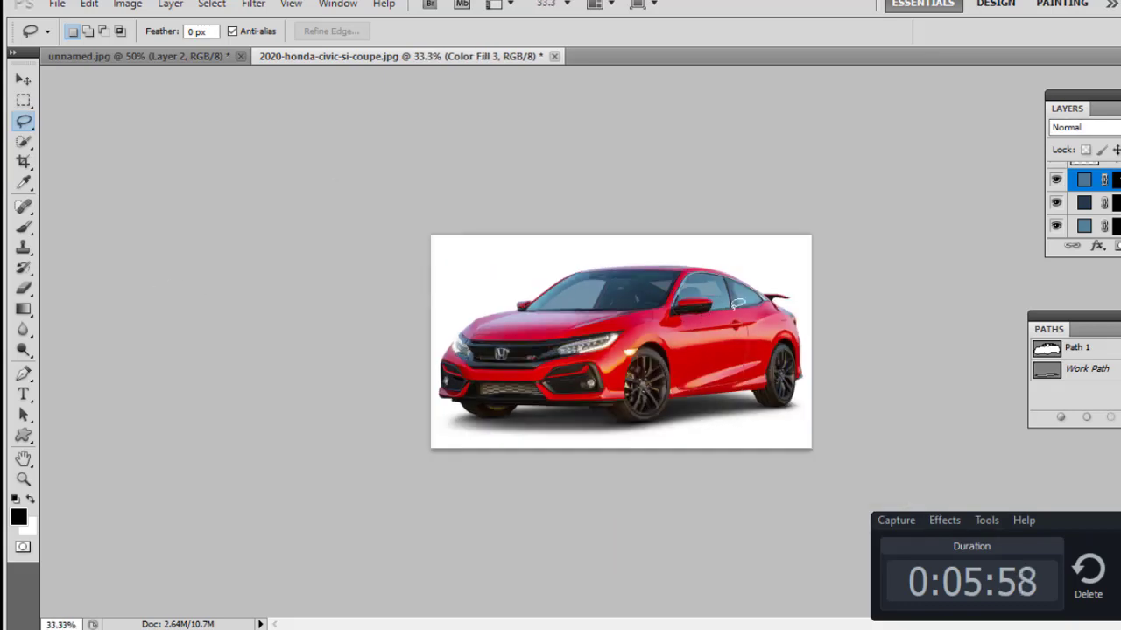
pyautogui.hotkey('ctrl', 'shift', 's')
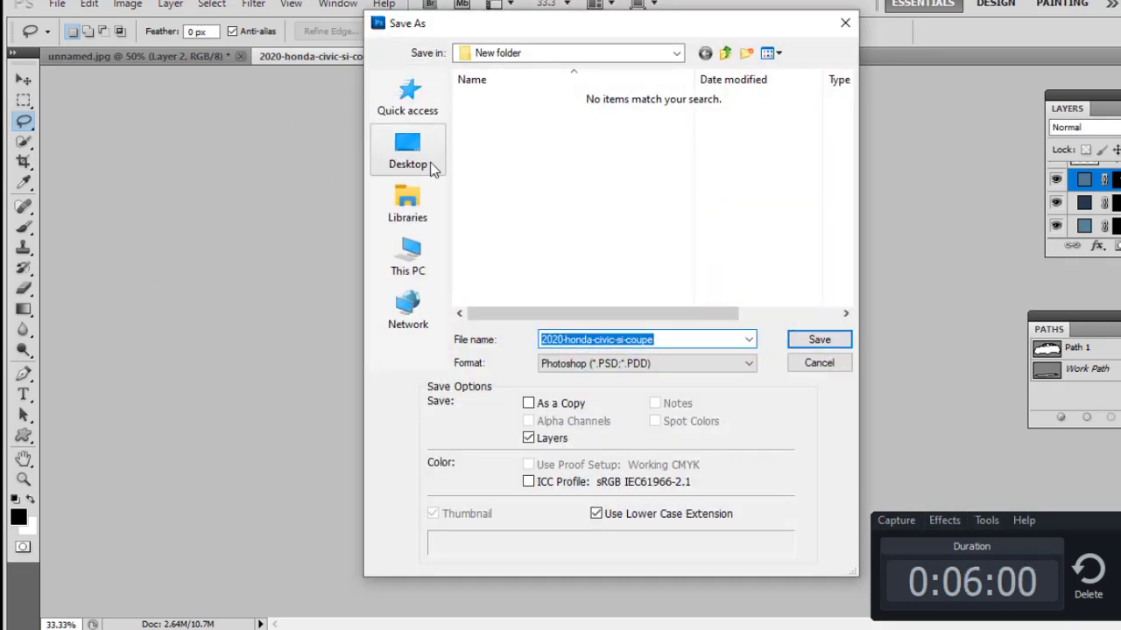
pyautogui.click(408, 153)
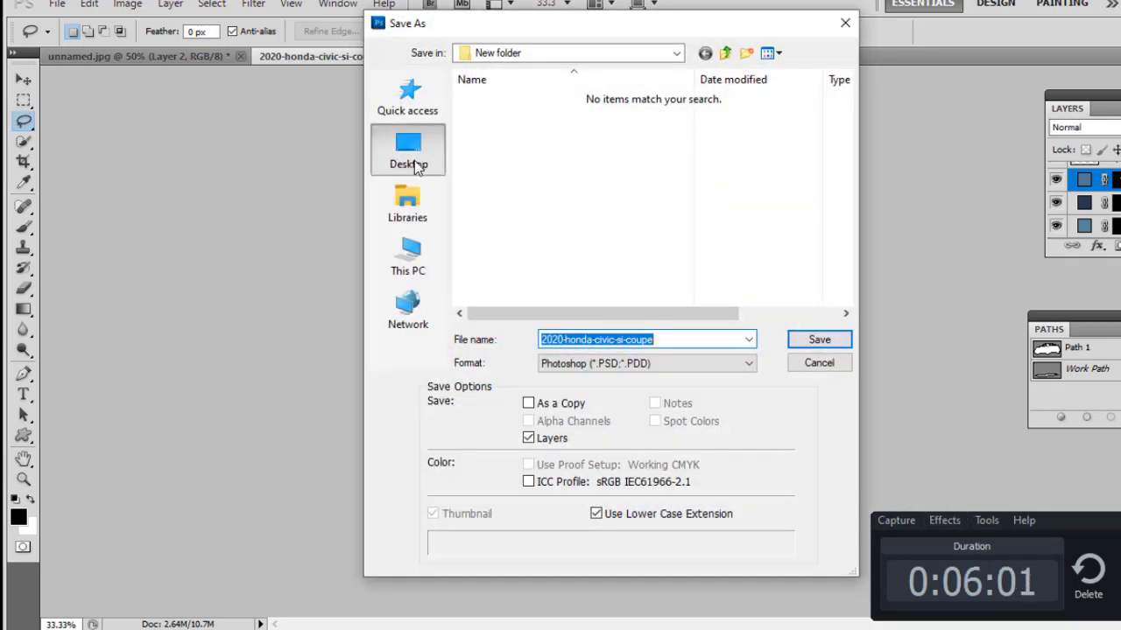
pyautogui.click(819, 341)
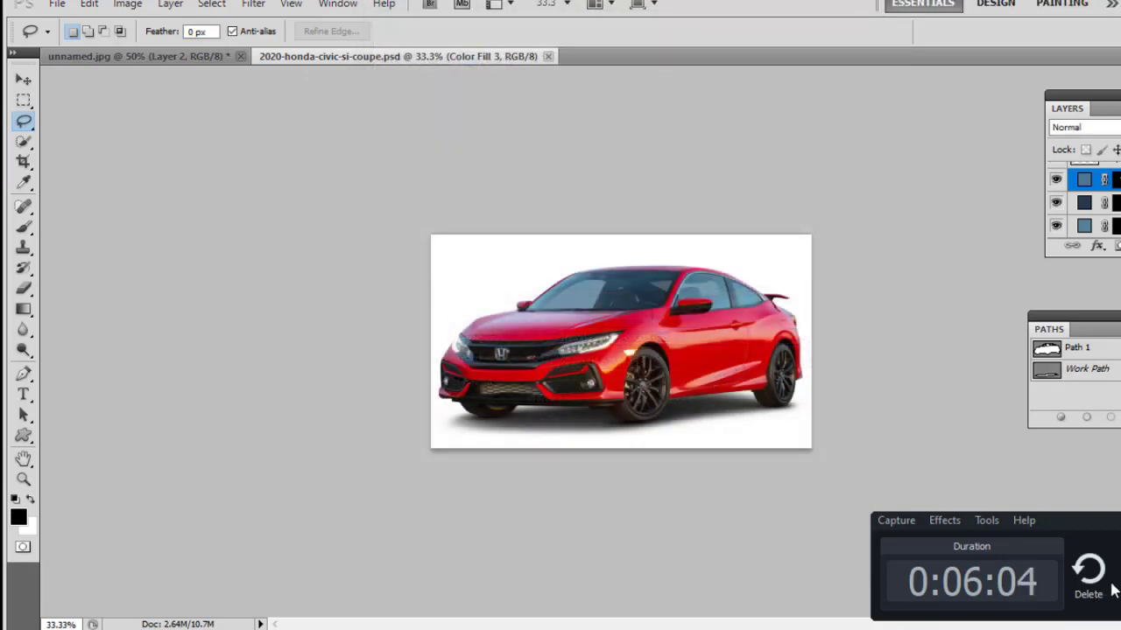